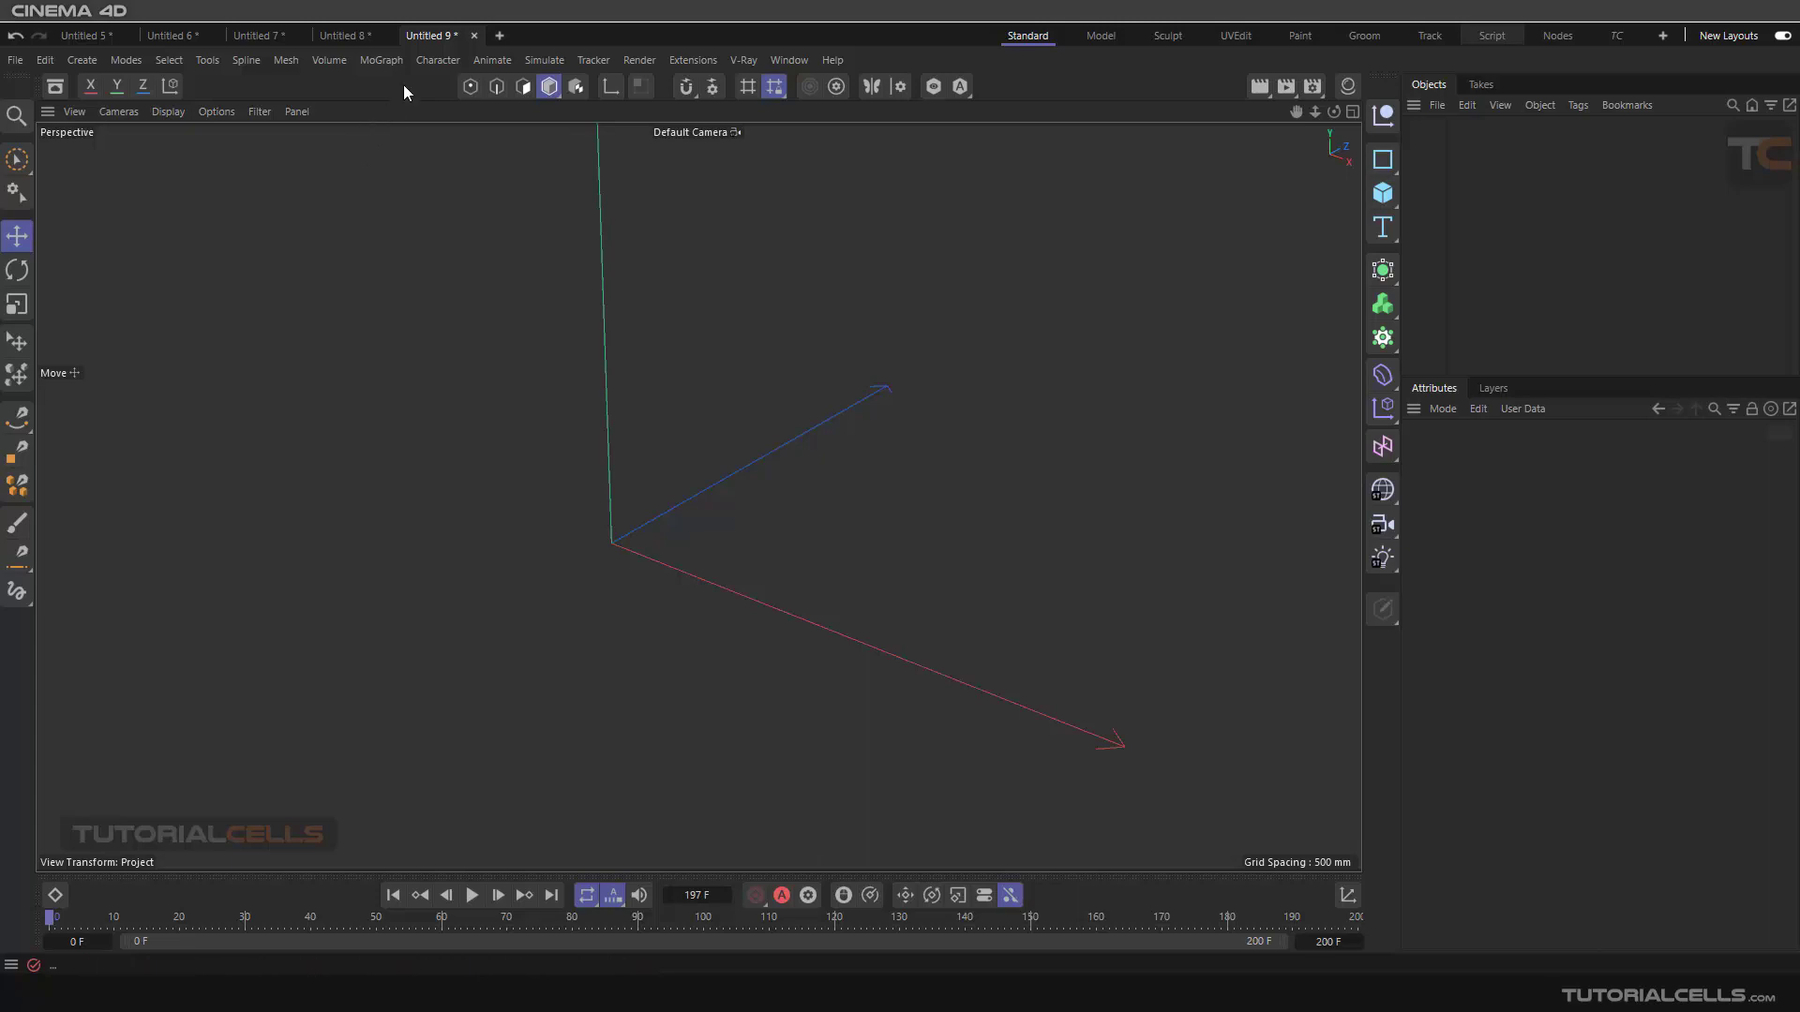
Step: Browse the MoGraph effector list and close it without adding anything
{"action": "left_click", "coordinate": [393, 62]}
{"action": "mouse_move", "coordinate": [398, 93]}
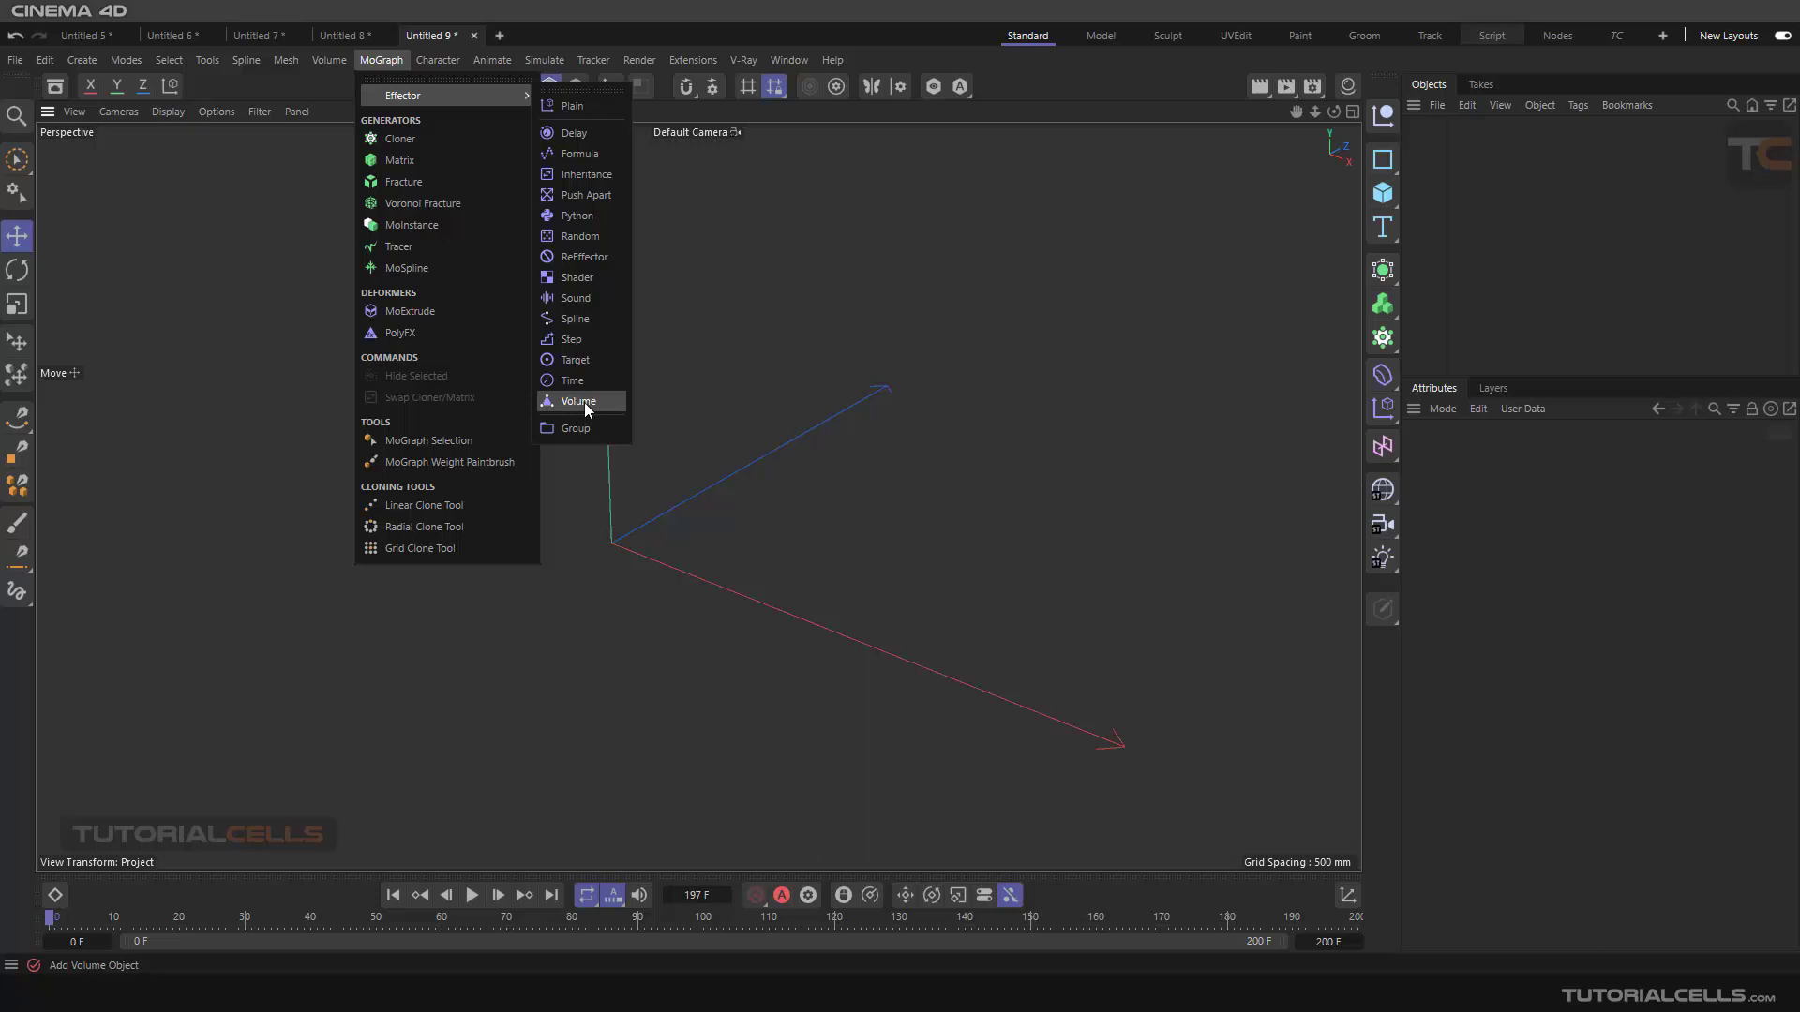
{"action": "left_click", "coordinate": [853, 369]}
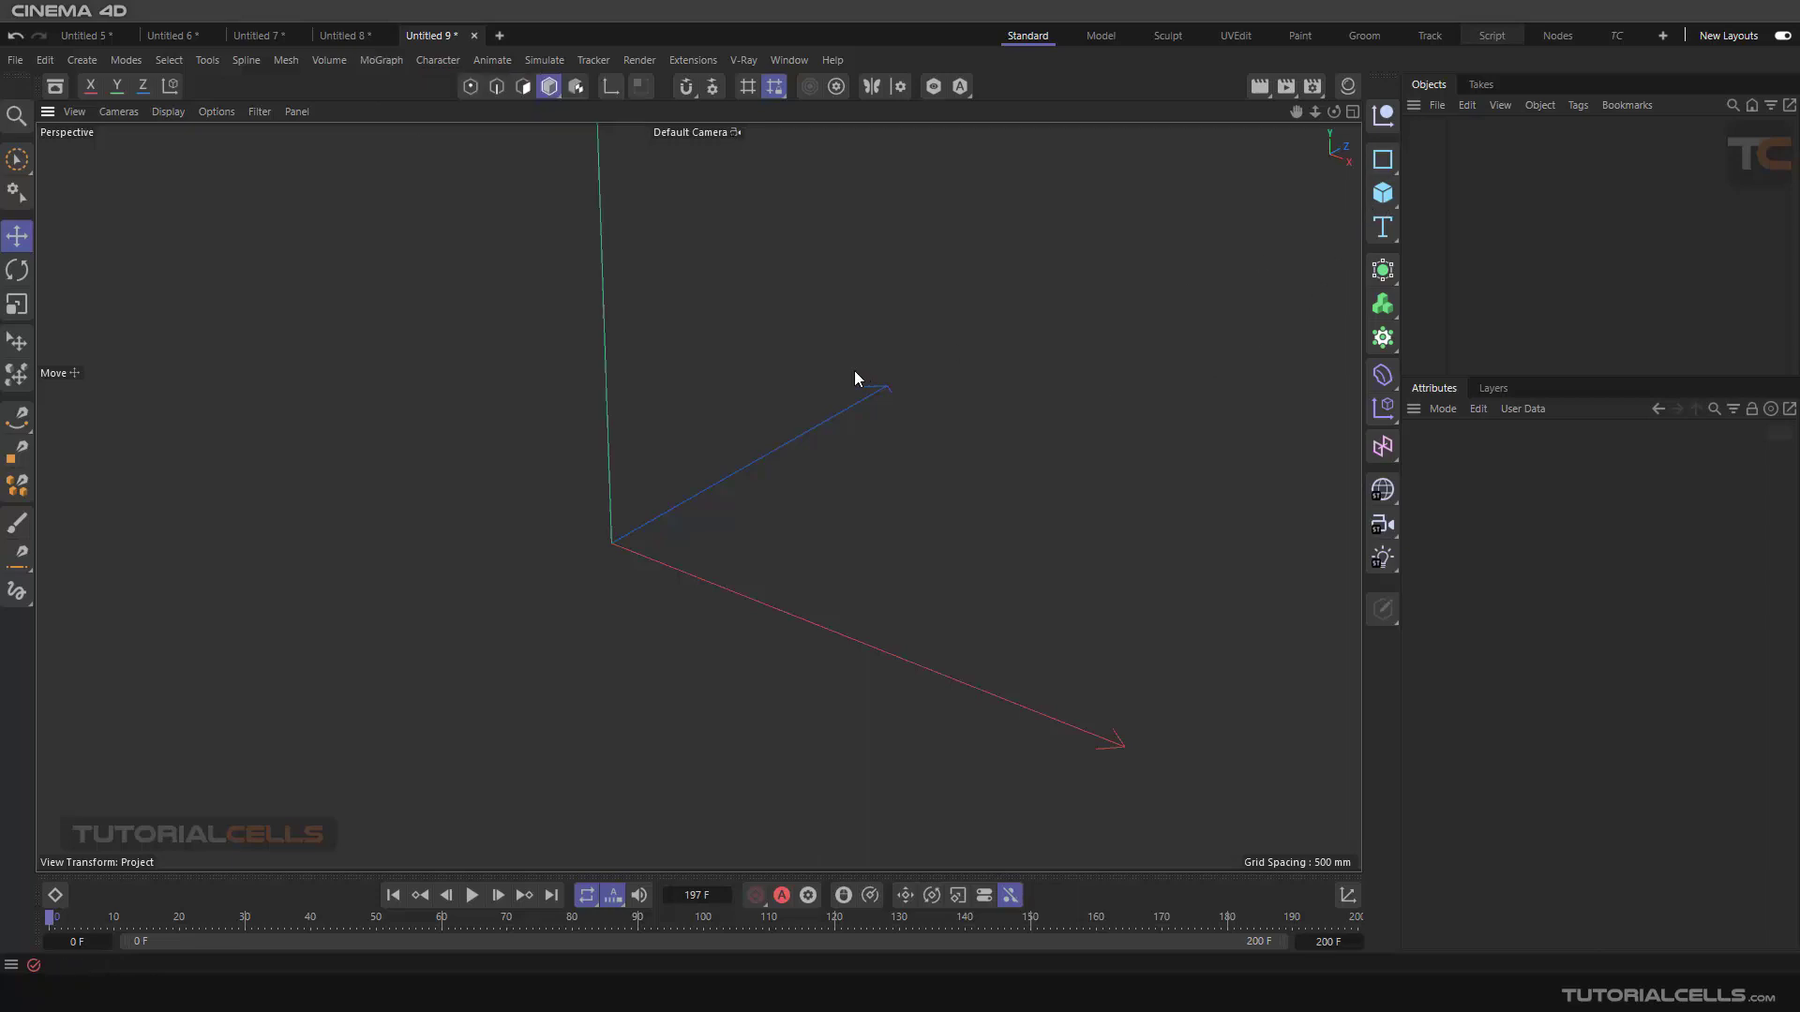
Step: Add a cube and scale it down to a small size at the origin
{"action": "left_click", "coordinate": [1380, 193]}
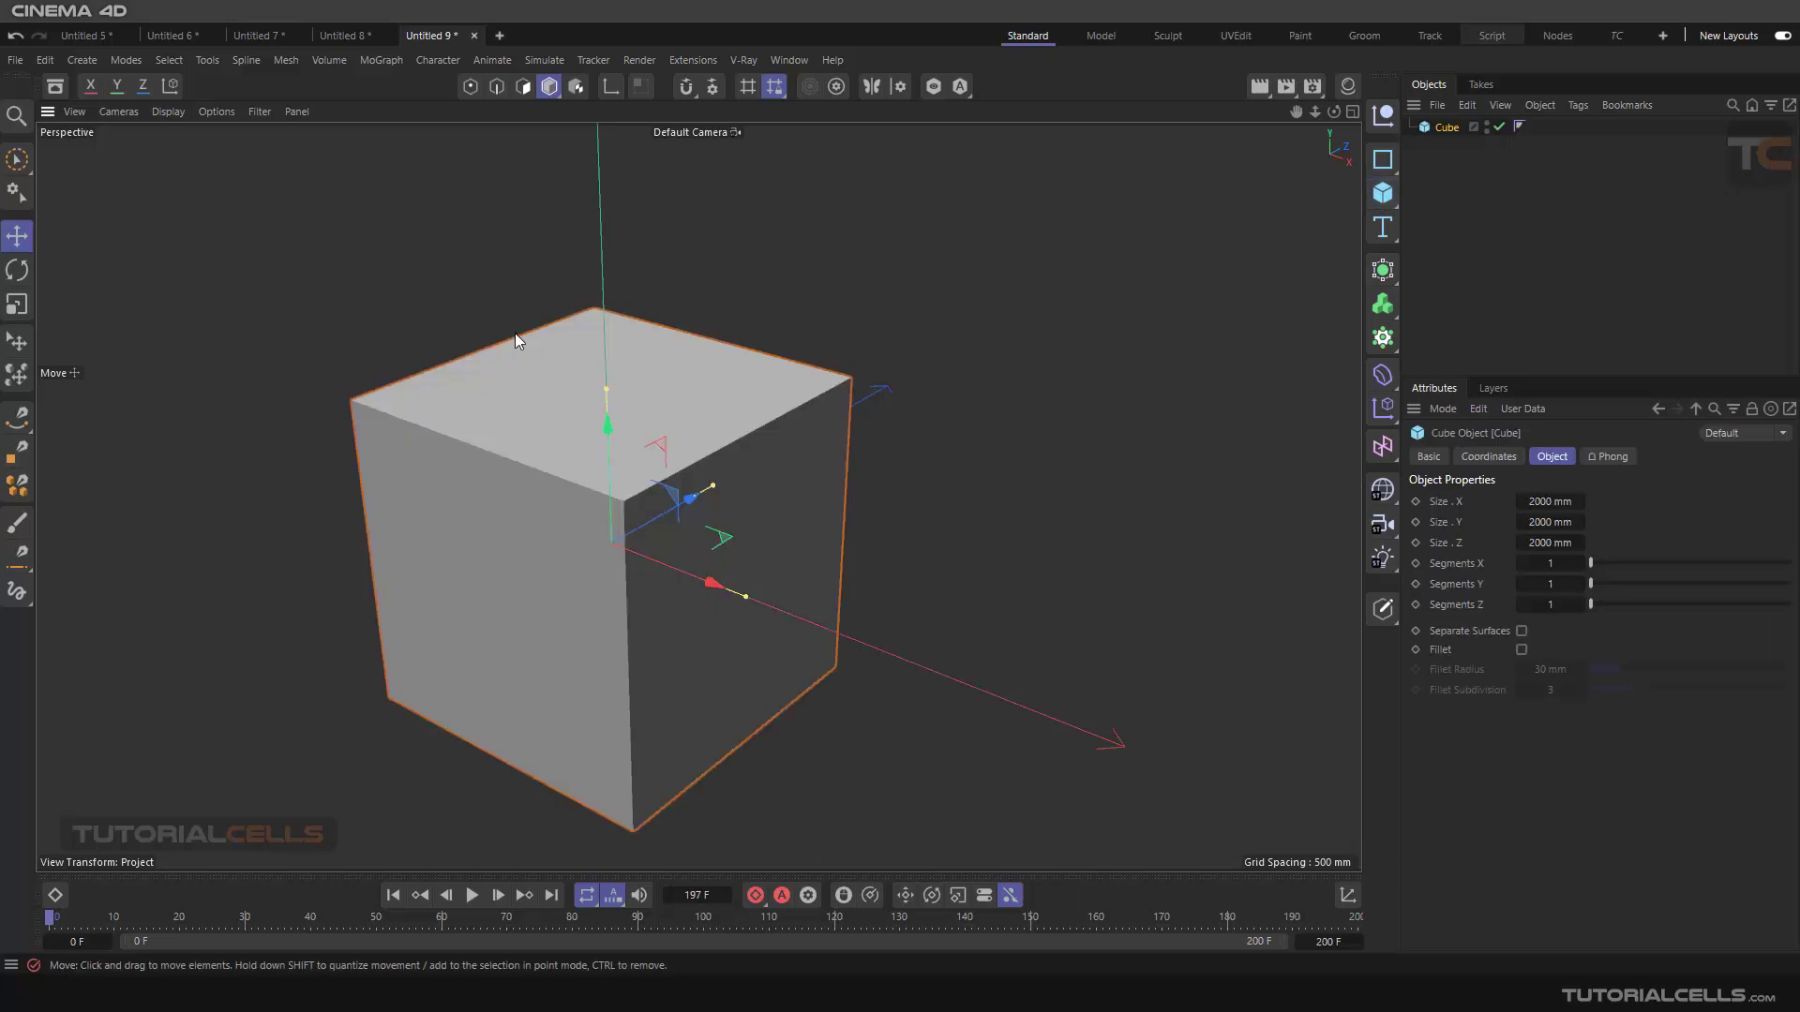
{"action": "key", "text": "t"}
{"action": "left_click_drag", "start_coordinate": [977, 249], "coordinate": [450, 497]}
{"action": "left_click_drag", "start_coordinate": [862, 371], "coordinate": [951, 397]}
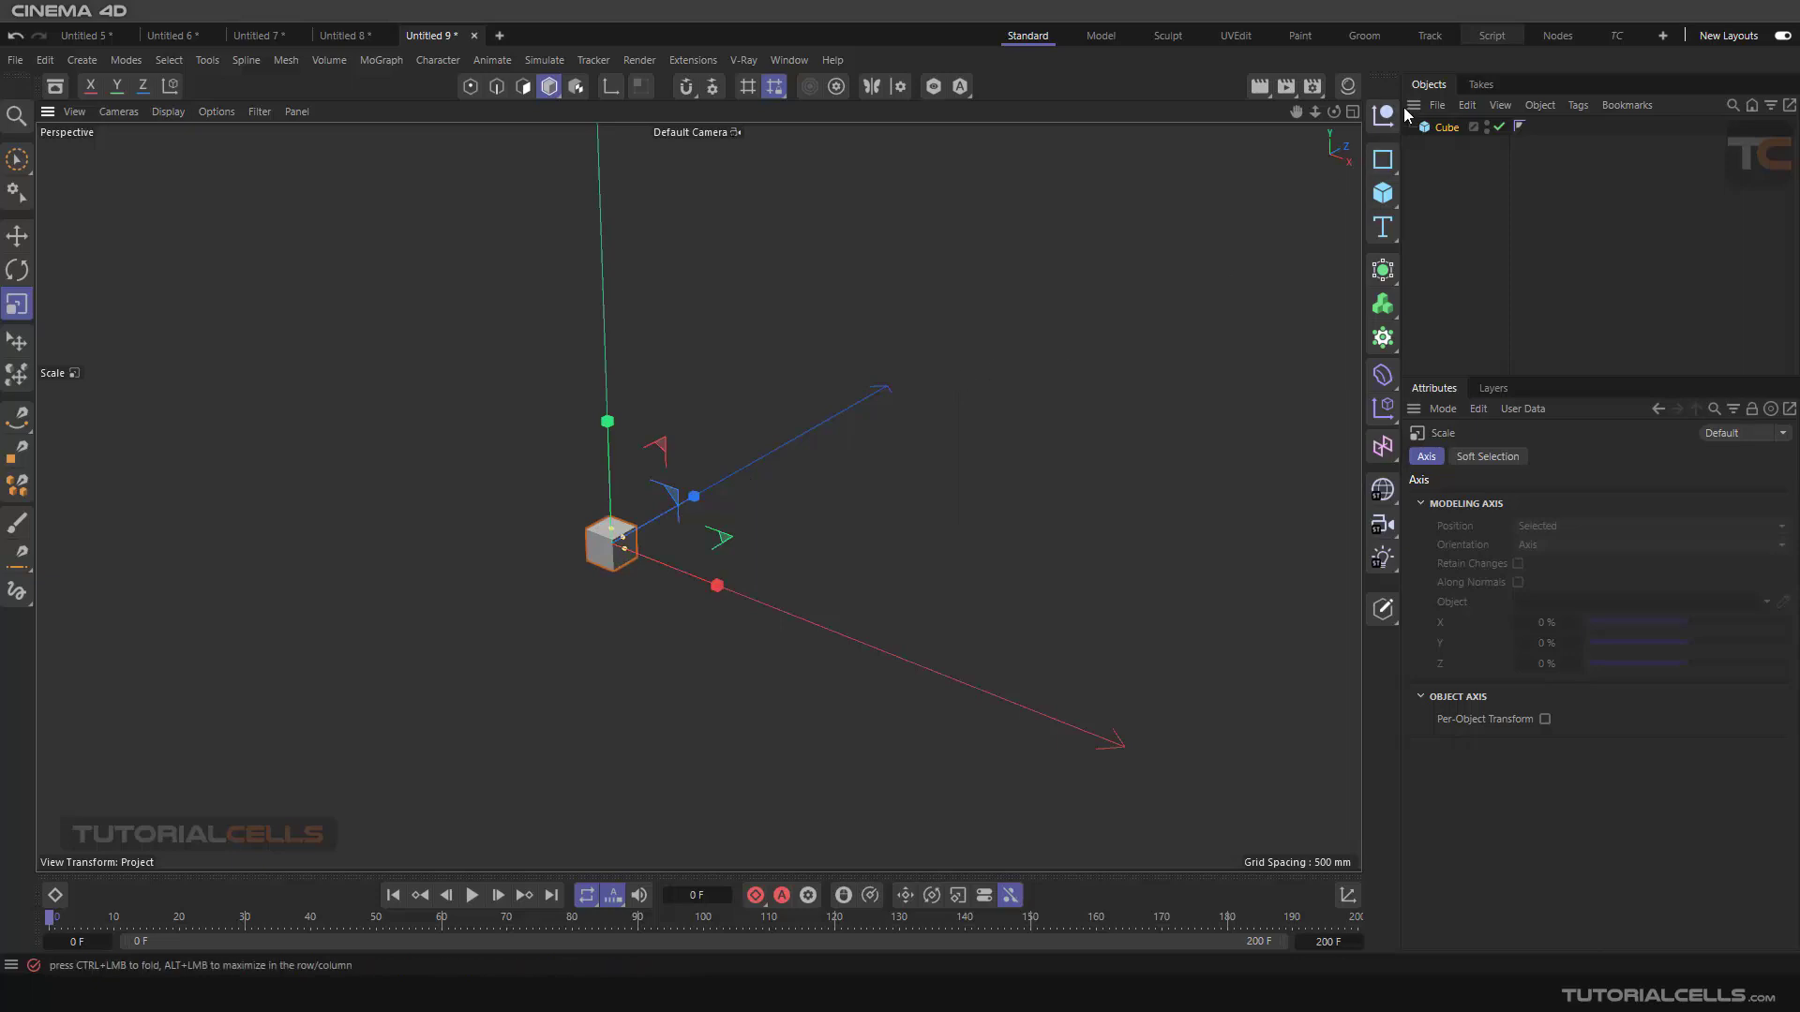
Step: Clone the cube in a Grid-mode Cloner with Endpoint sizing and 17 clones along X and depth
{"action": "left_click", "coordinate": [1382, 338], "text": "alt"}
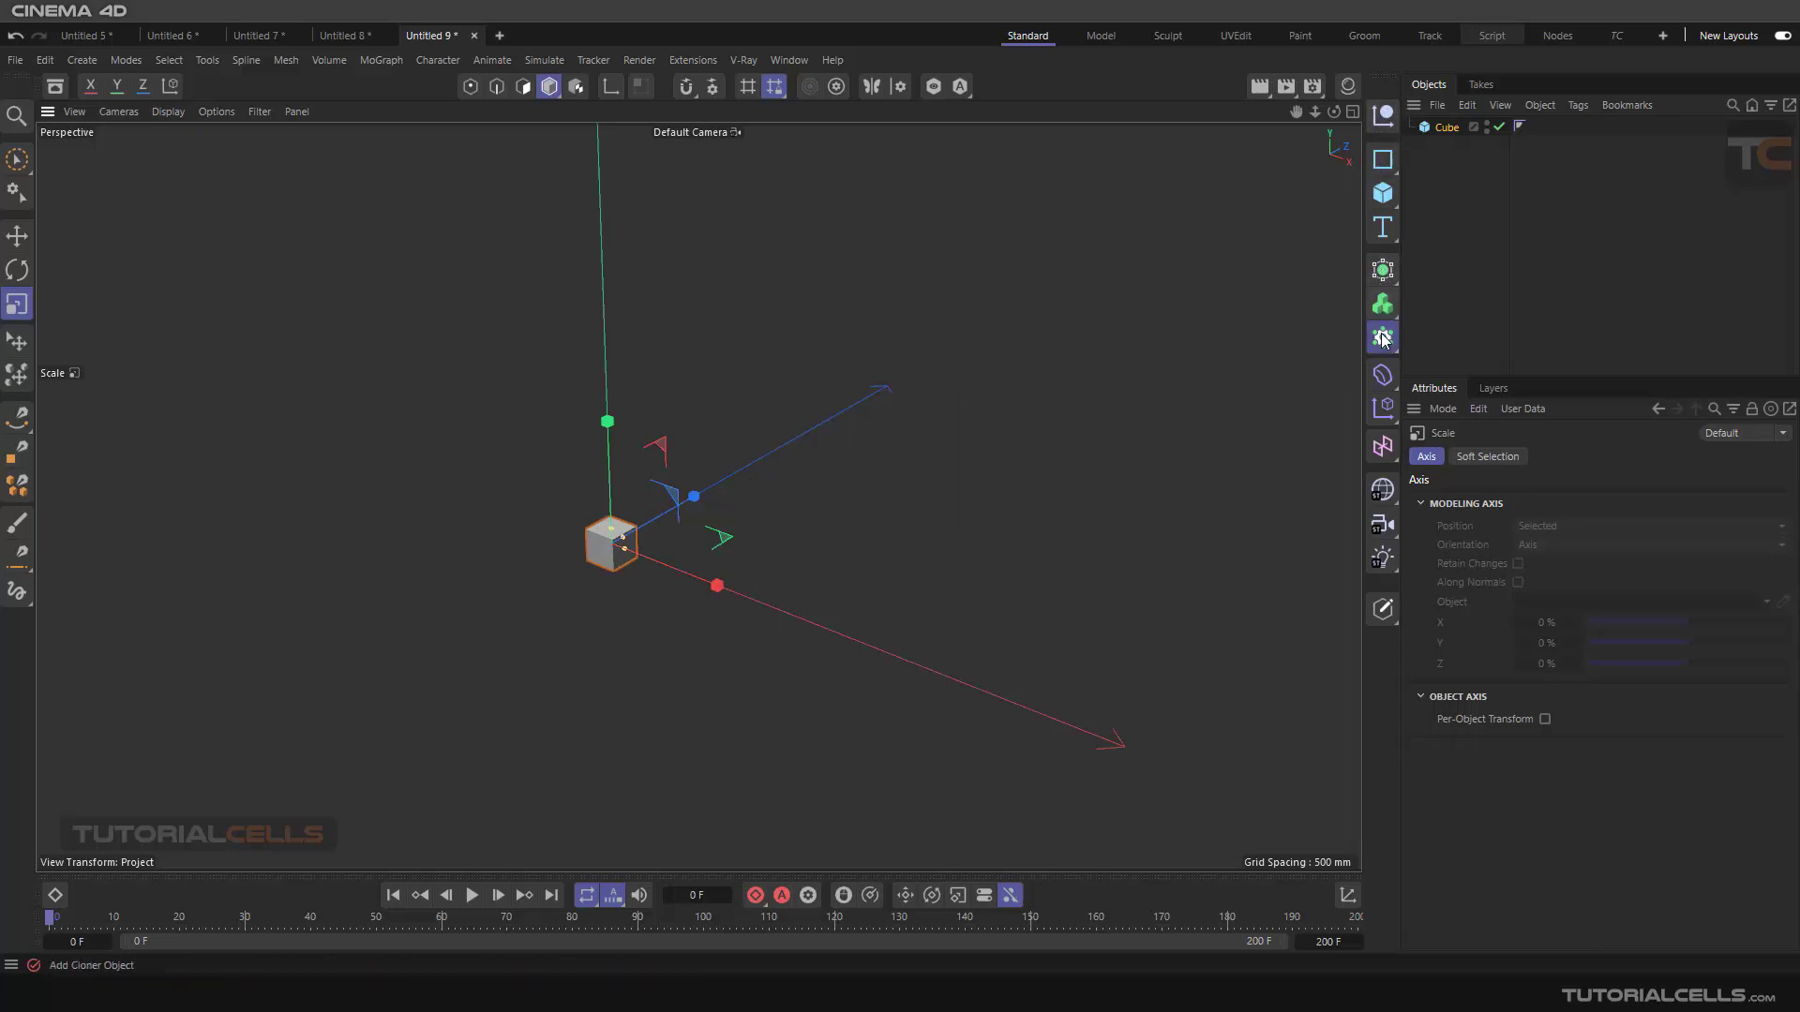
{"action": "scroll", "coordinate": [865, 478], "scroll_direction": "down", "scroll_amount": 1}
{"action": "scroll", "coordinate": [906, 410], "scroll_direction": "down", "scroll_amount": 5}
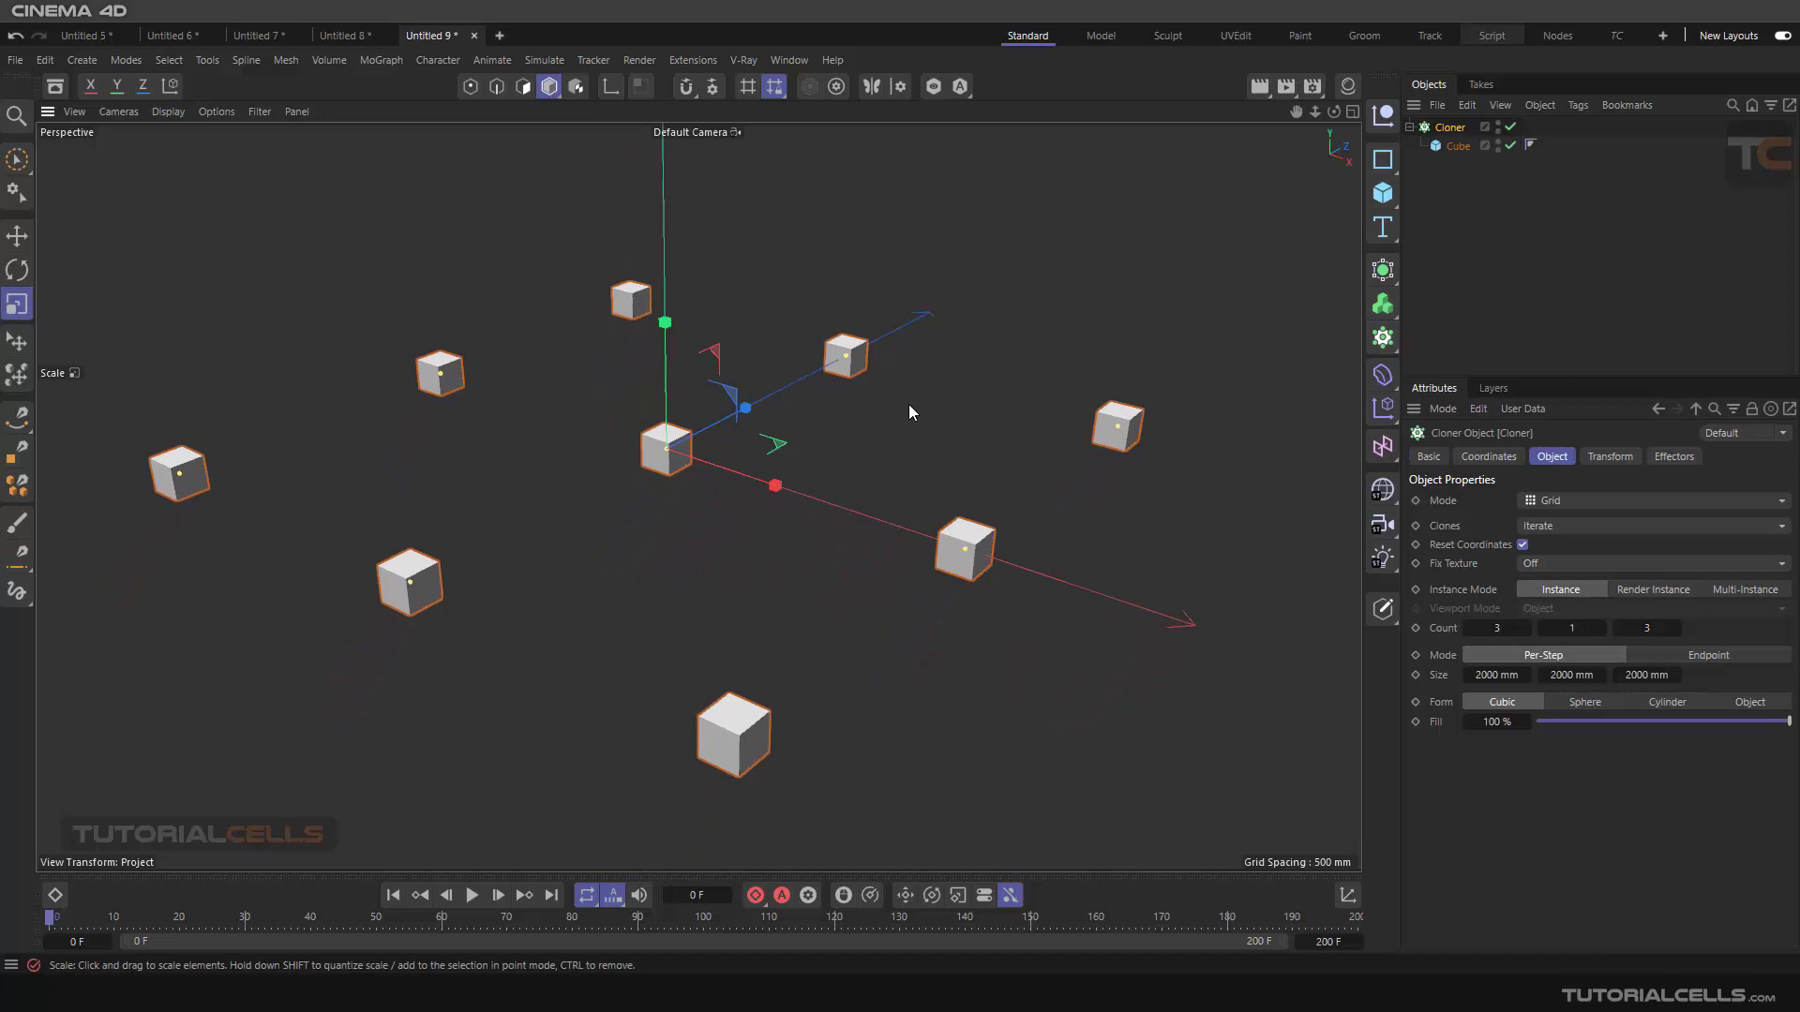
{"action": "scroll", "coordinate": [897, 425], "scroll_direction": "down", "scroll_amount": 3}
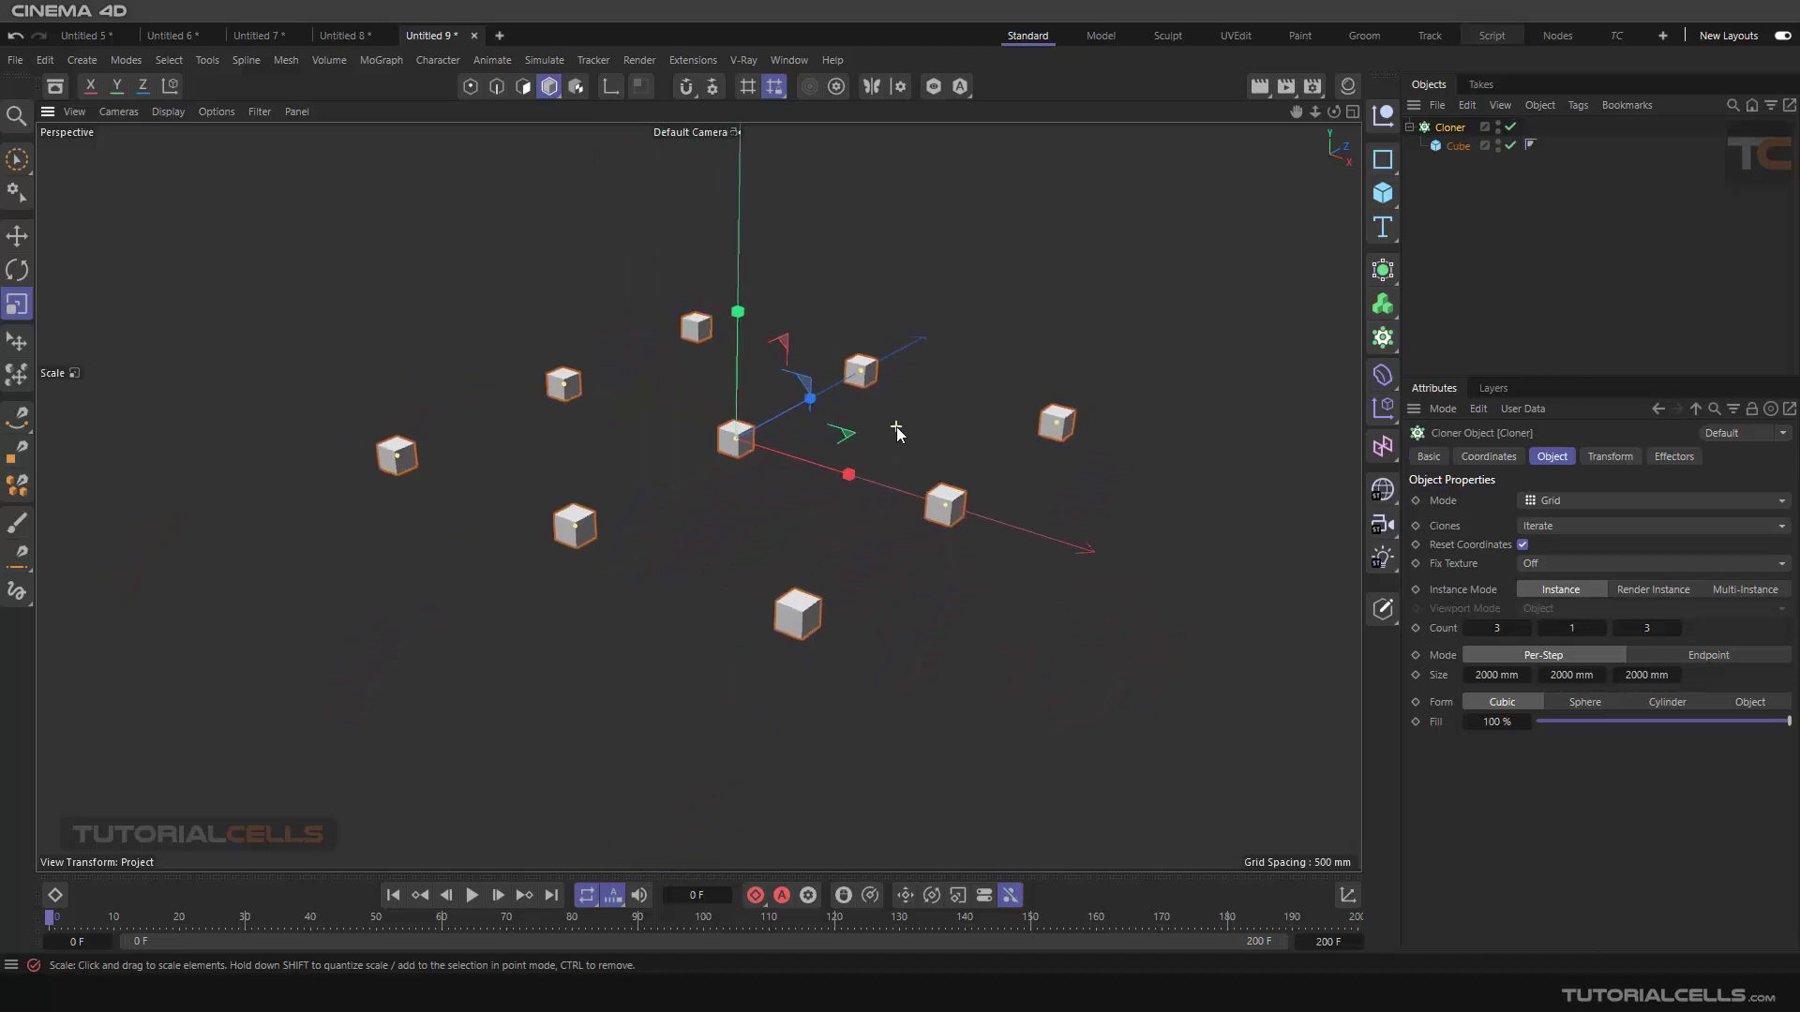
{"action": "left_click", "coordinate": [1654, 654]}
{"action": "left_click_drag", "start_coordinate": [1526, 628], "coordinate": [1659, 628]}
{"action": "key", "text": "Tab"}
{"action": "key", "text": "Tab"}
{"action": "type", "text": "17"}
{"action": "key", "text": "Return"}
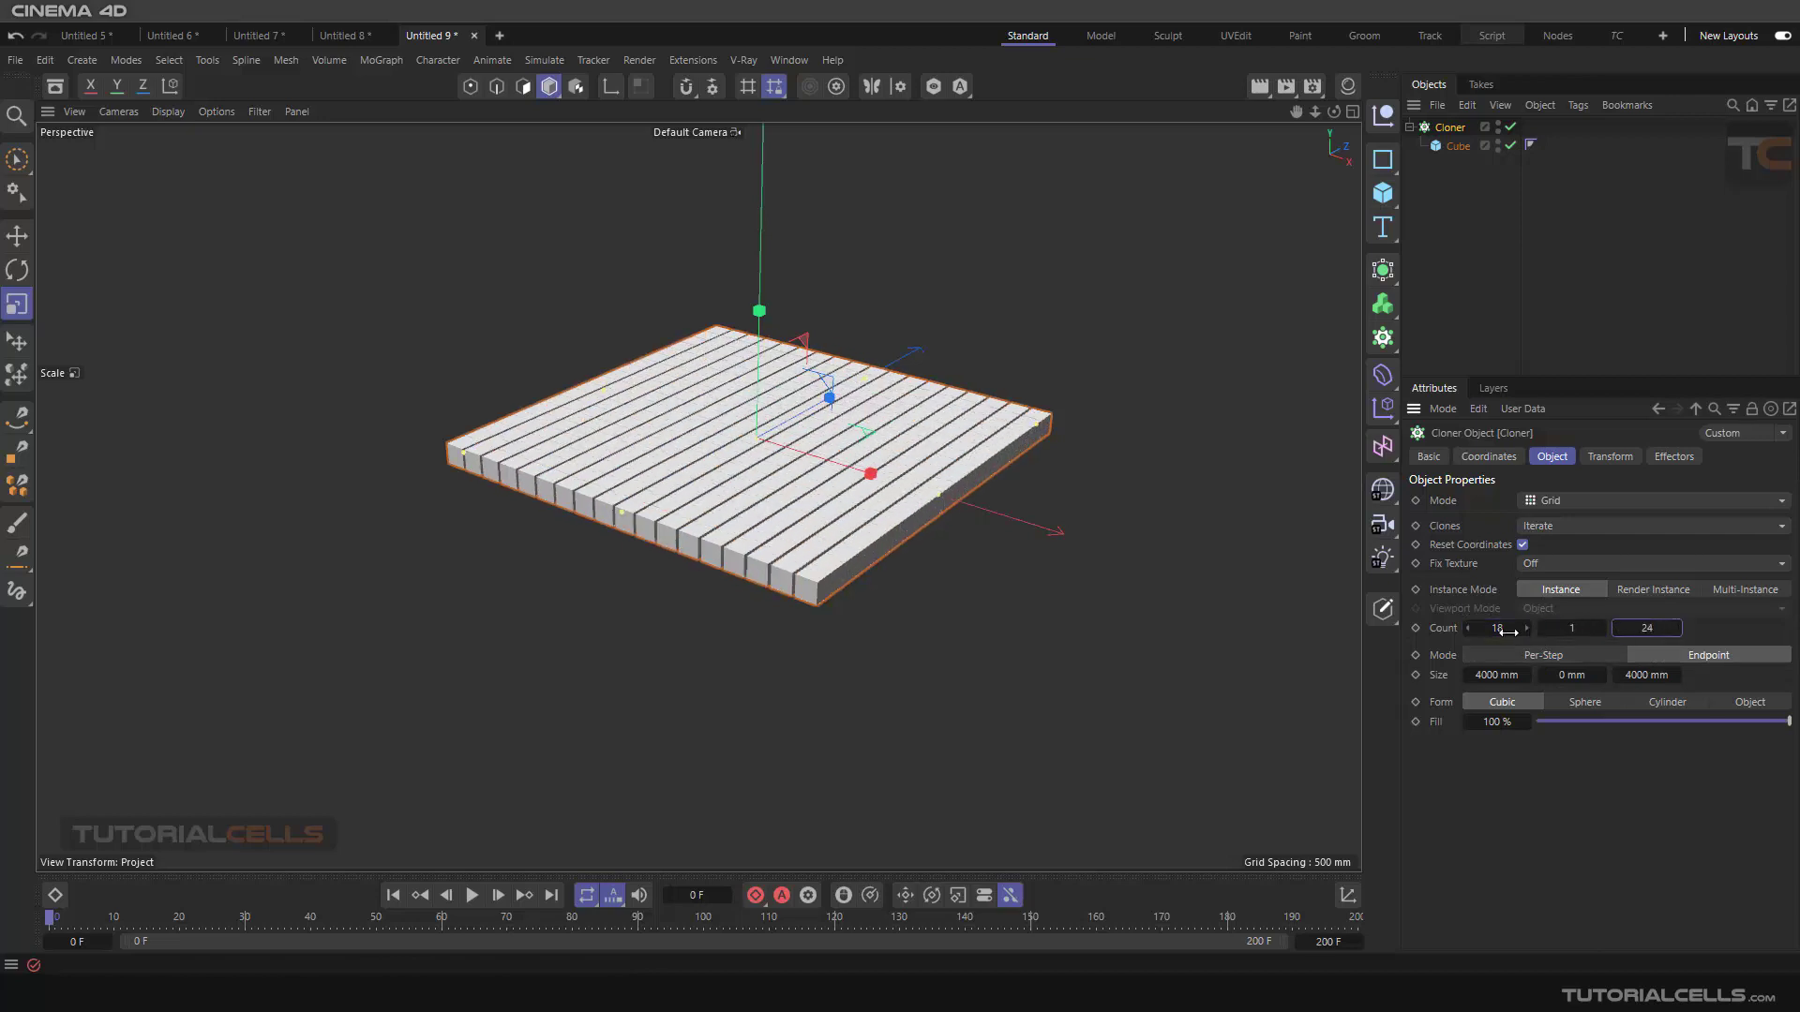
Step: Increase the grid to 48 by 36 clones spanning about 7738 by 5886 mm
{"action": "left_click_drag", "start_coordinate": [1498, 628], "coordinate": [1524, 628]}
{"action": "left_click_drag", "start_coordinate": [941, 495], "coordinate": [1144, 565]}
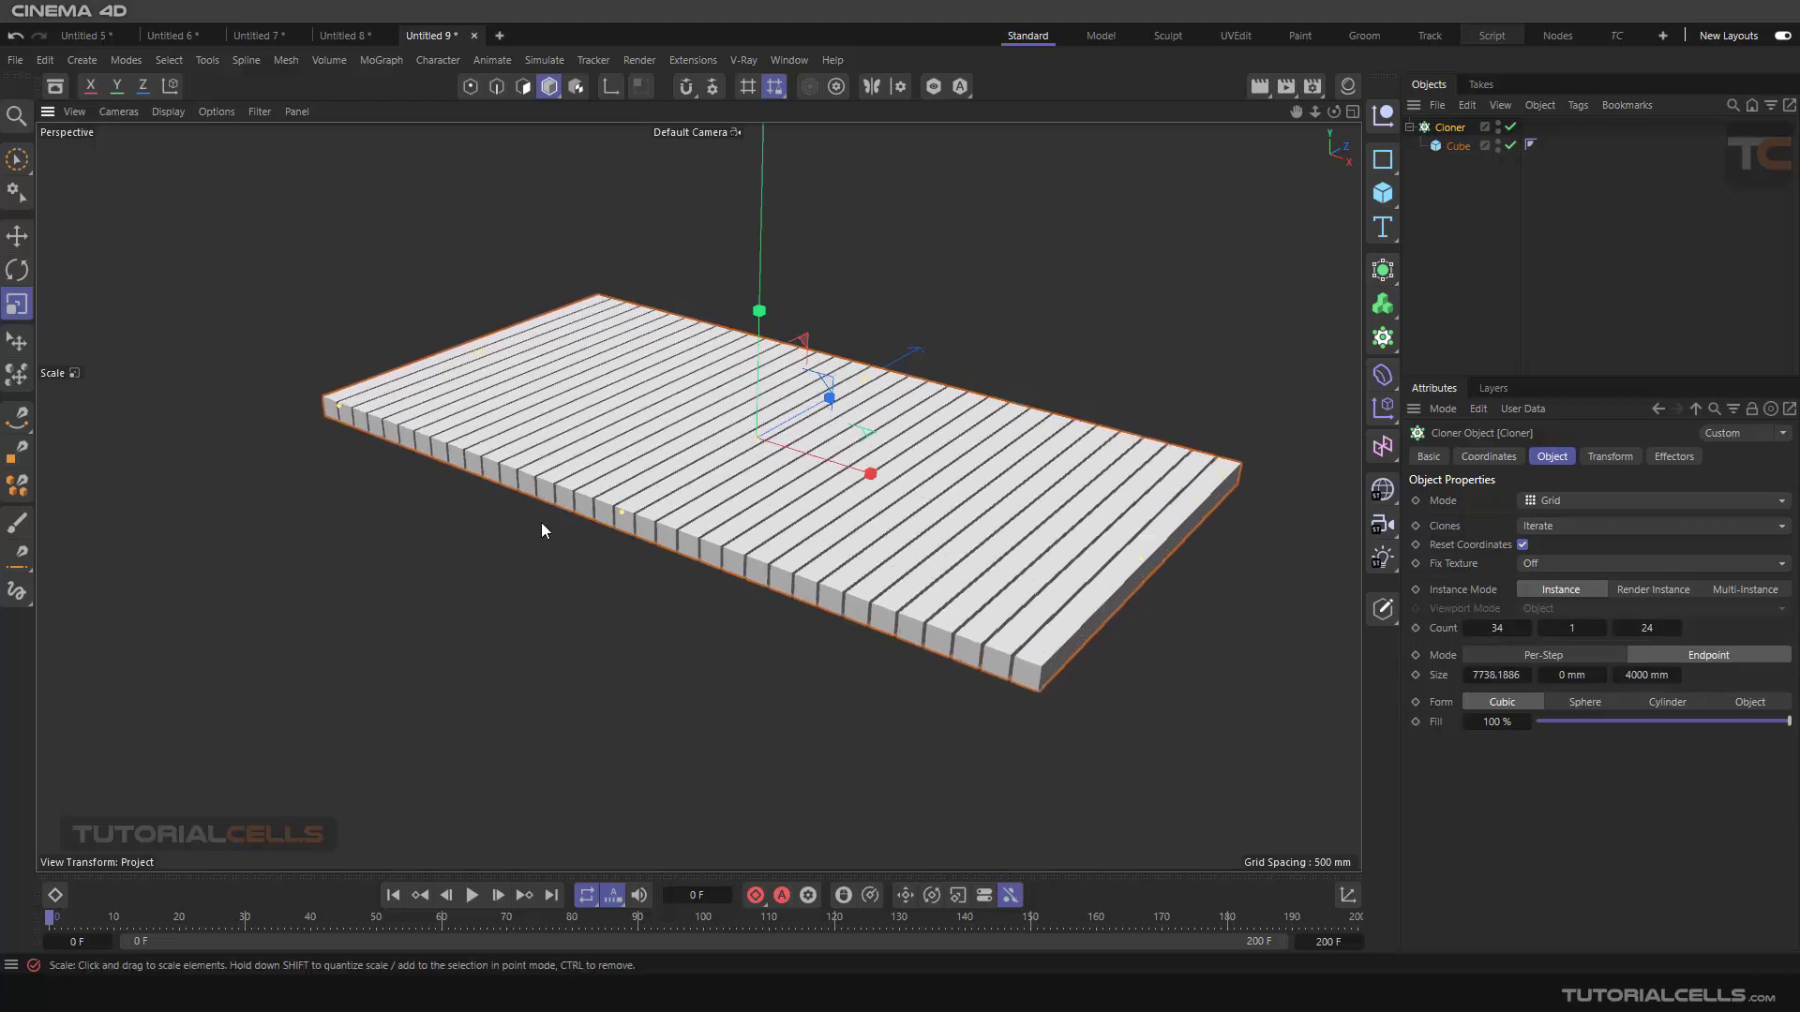
{"action": "left_click_drag", "start_coordinate": [619, 521], "coordinate": [554, 544]}
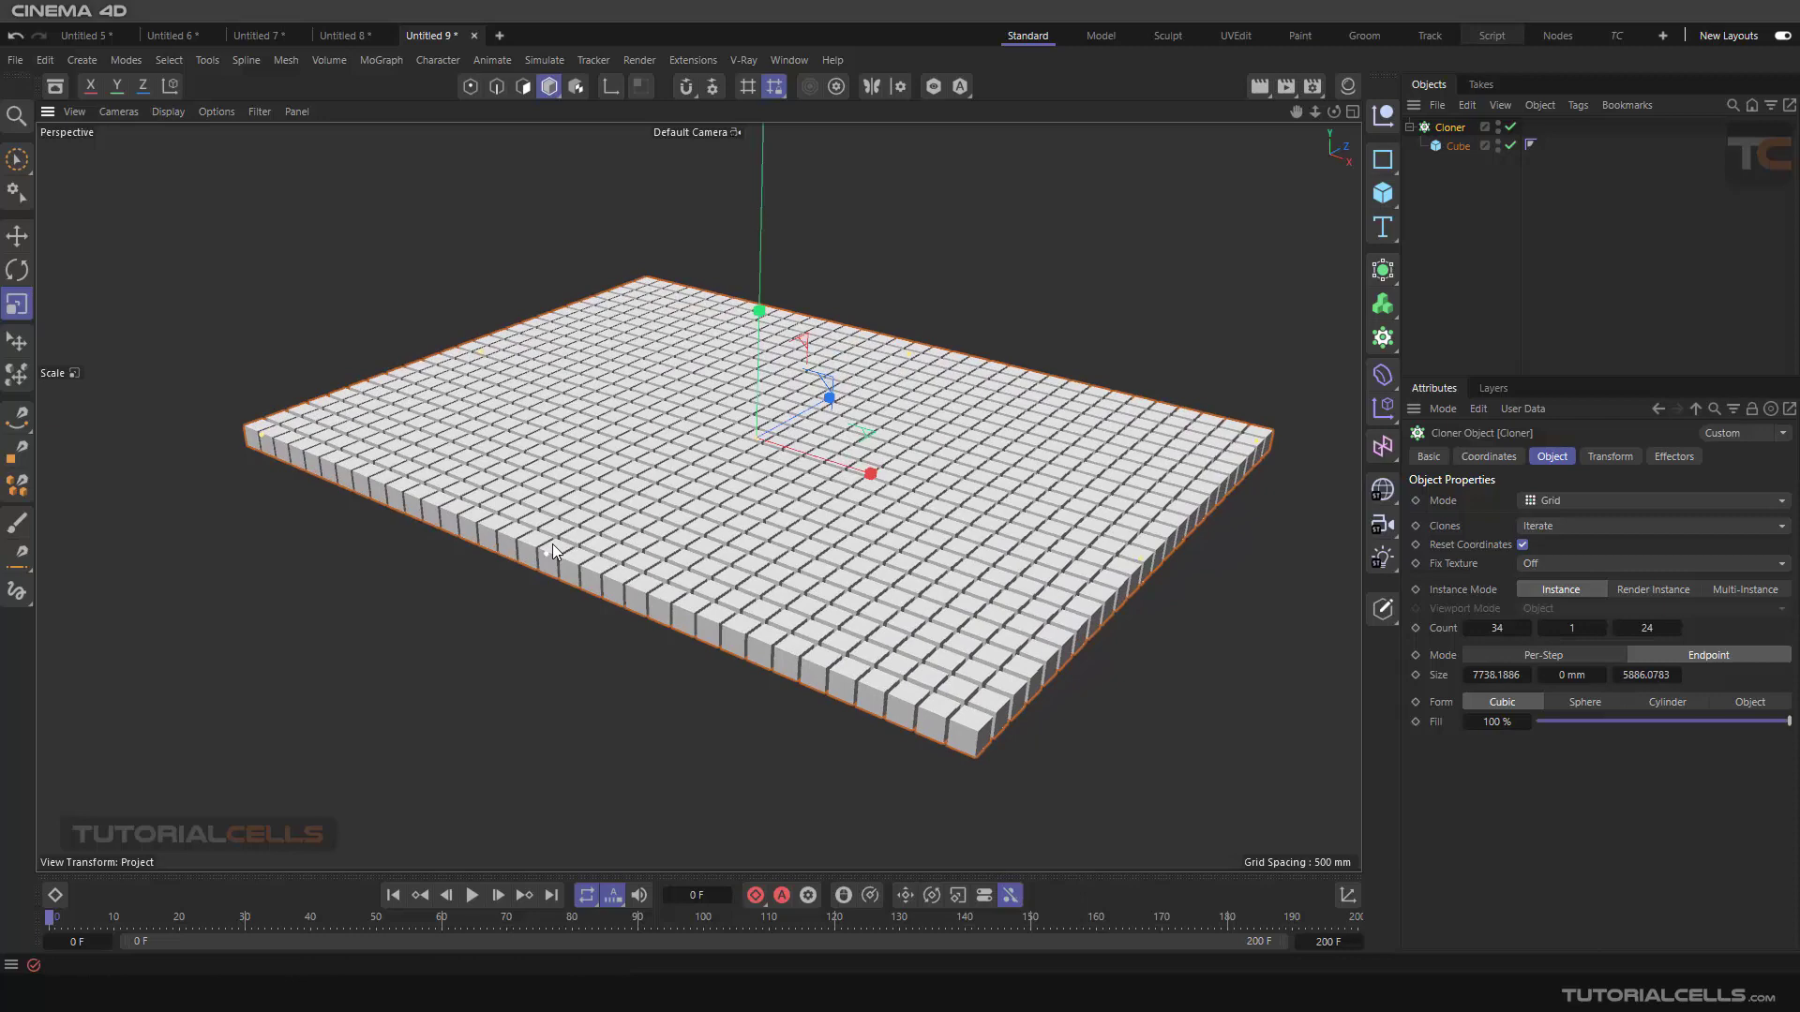
{"action": "left_click_drag", "start_coordinate": [689, 497], "coordinate": [761, 480], "text": "alt"}
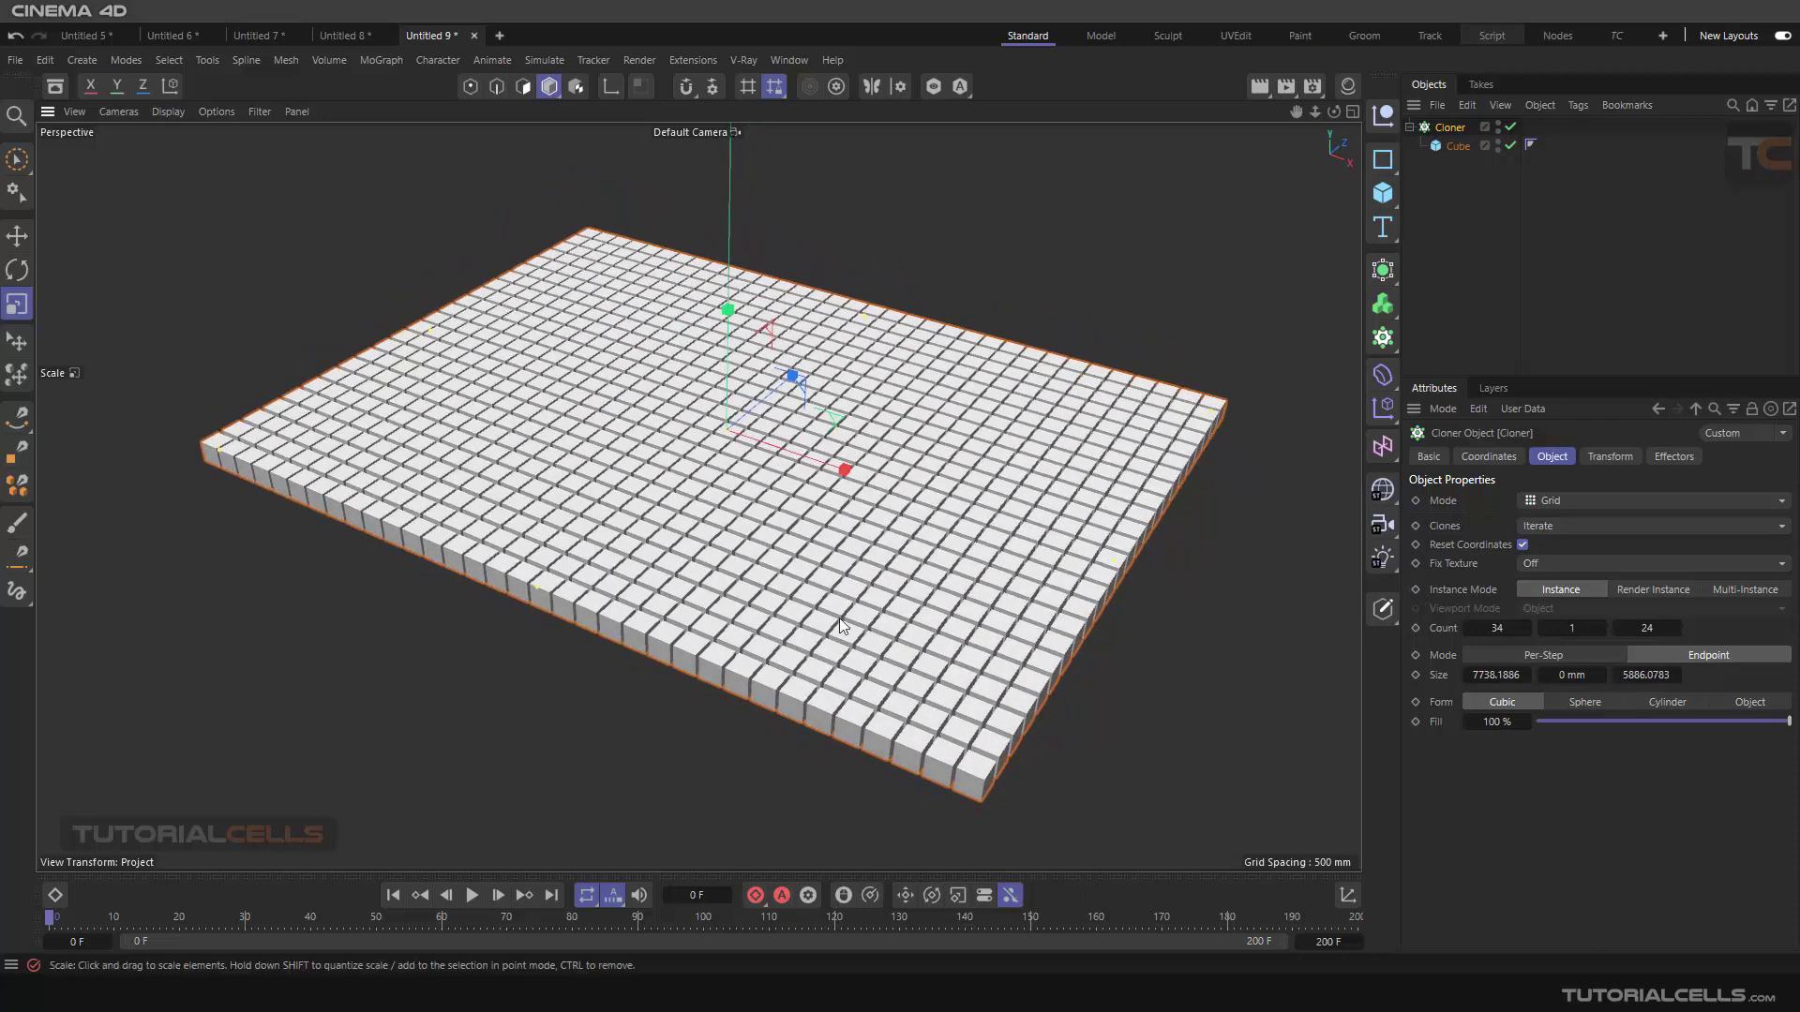
{"action": "left_click", "coordinate": [1456, 146]}
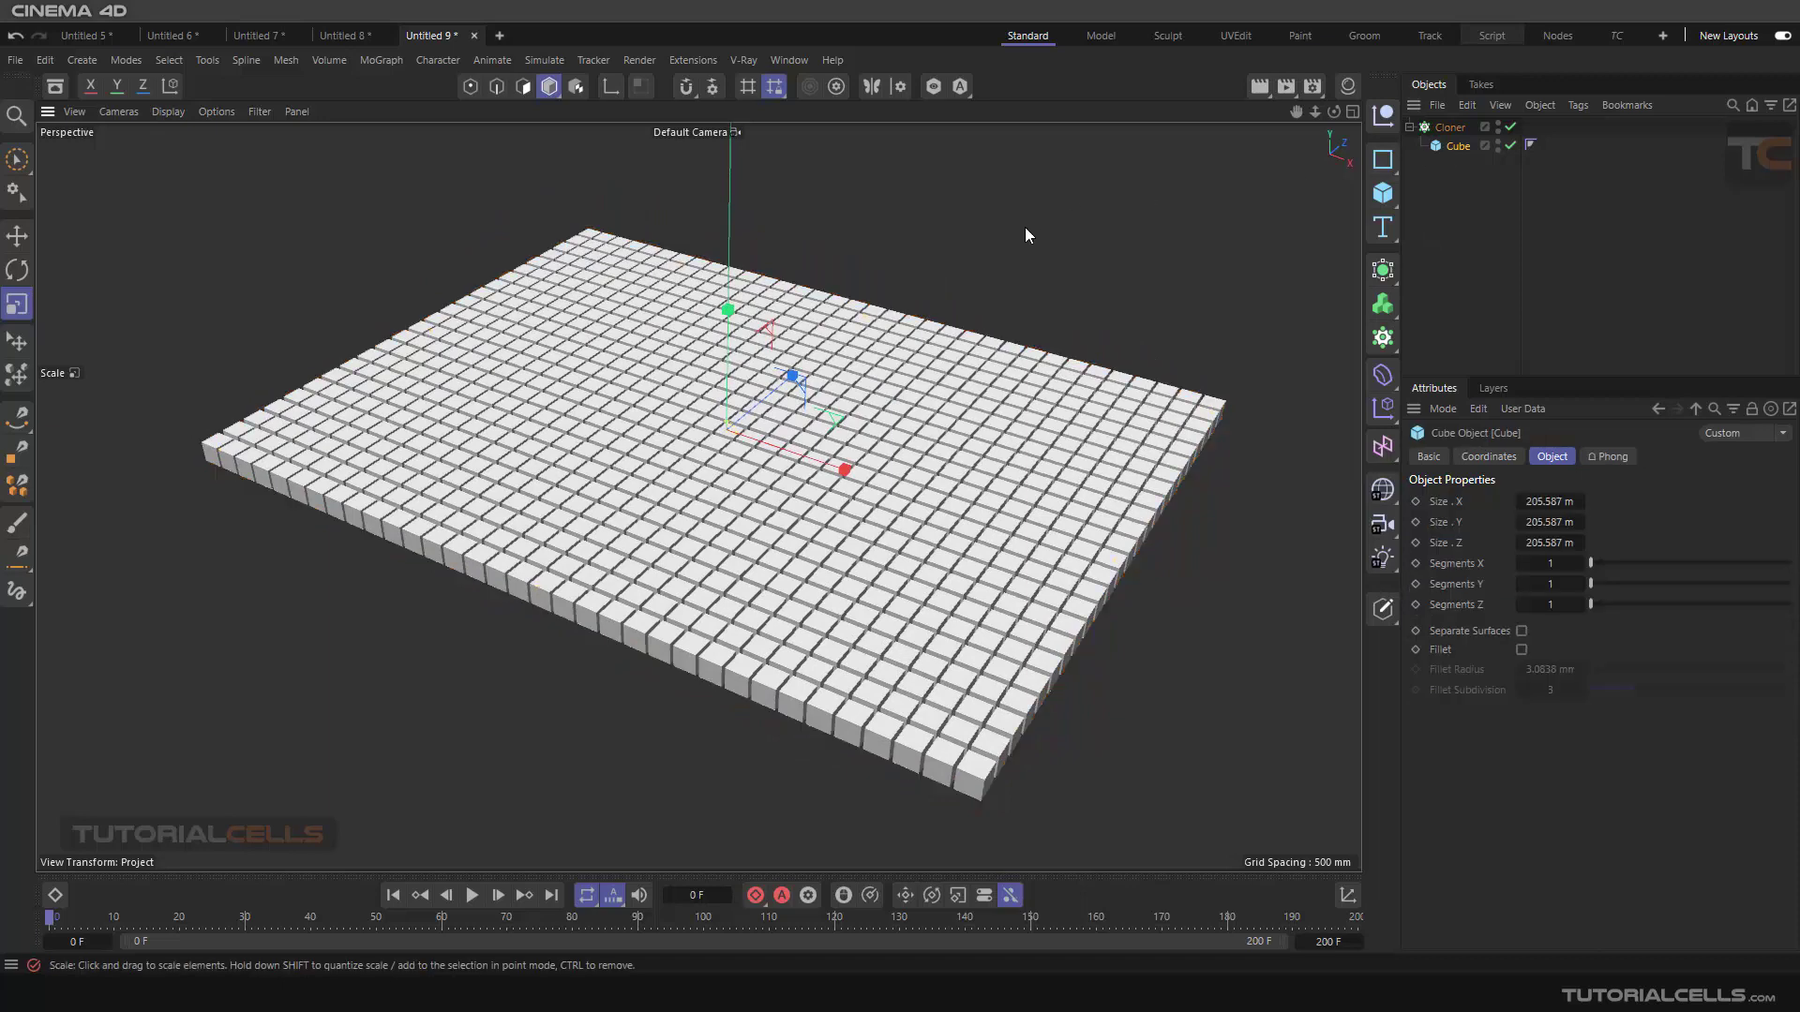
{"action": "left_click", "coordinate": [844, 328]}
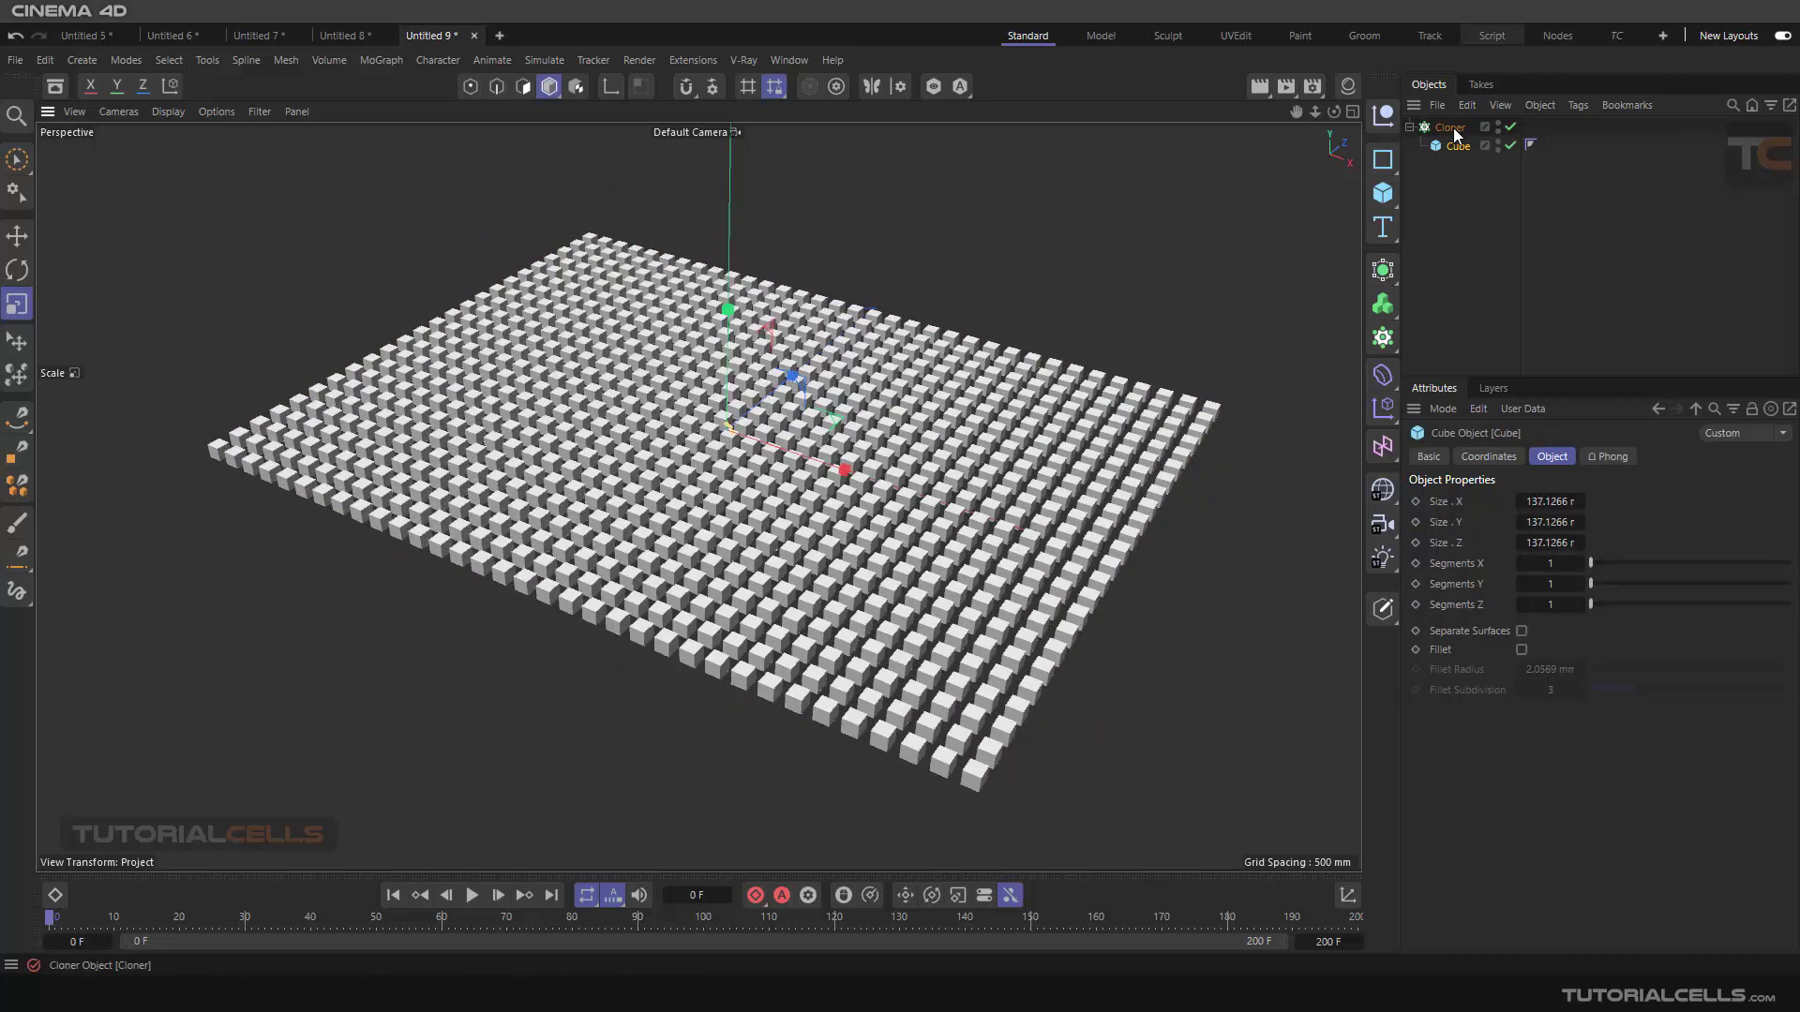
{"action": "left_click_drag", "start_coordinate": [1508, 633], "coordinate": [1545, 636]}
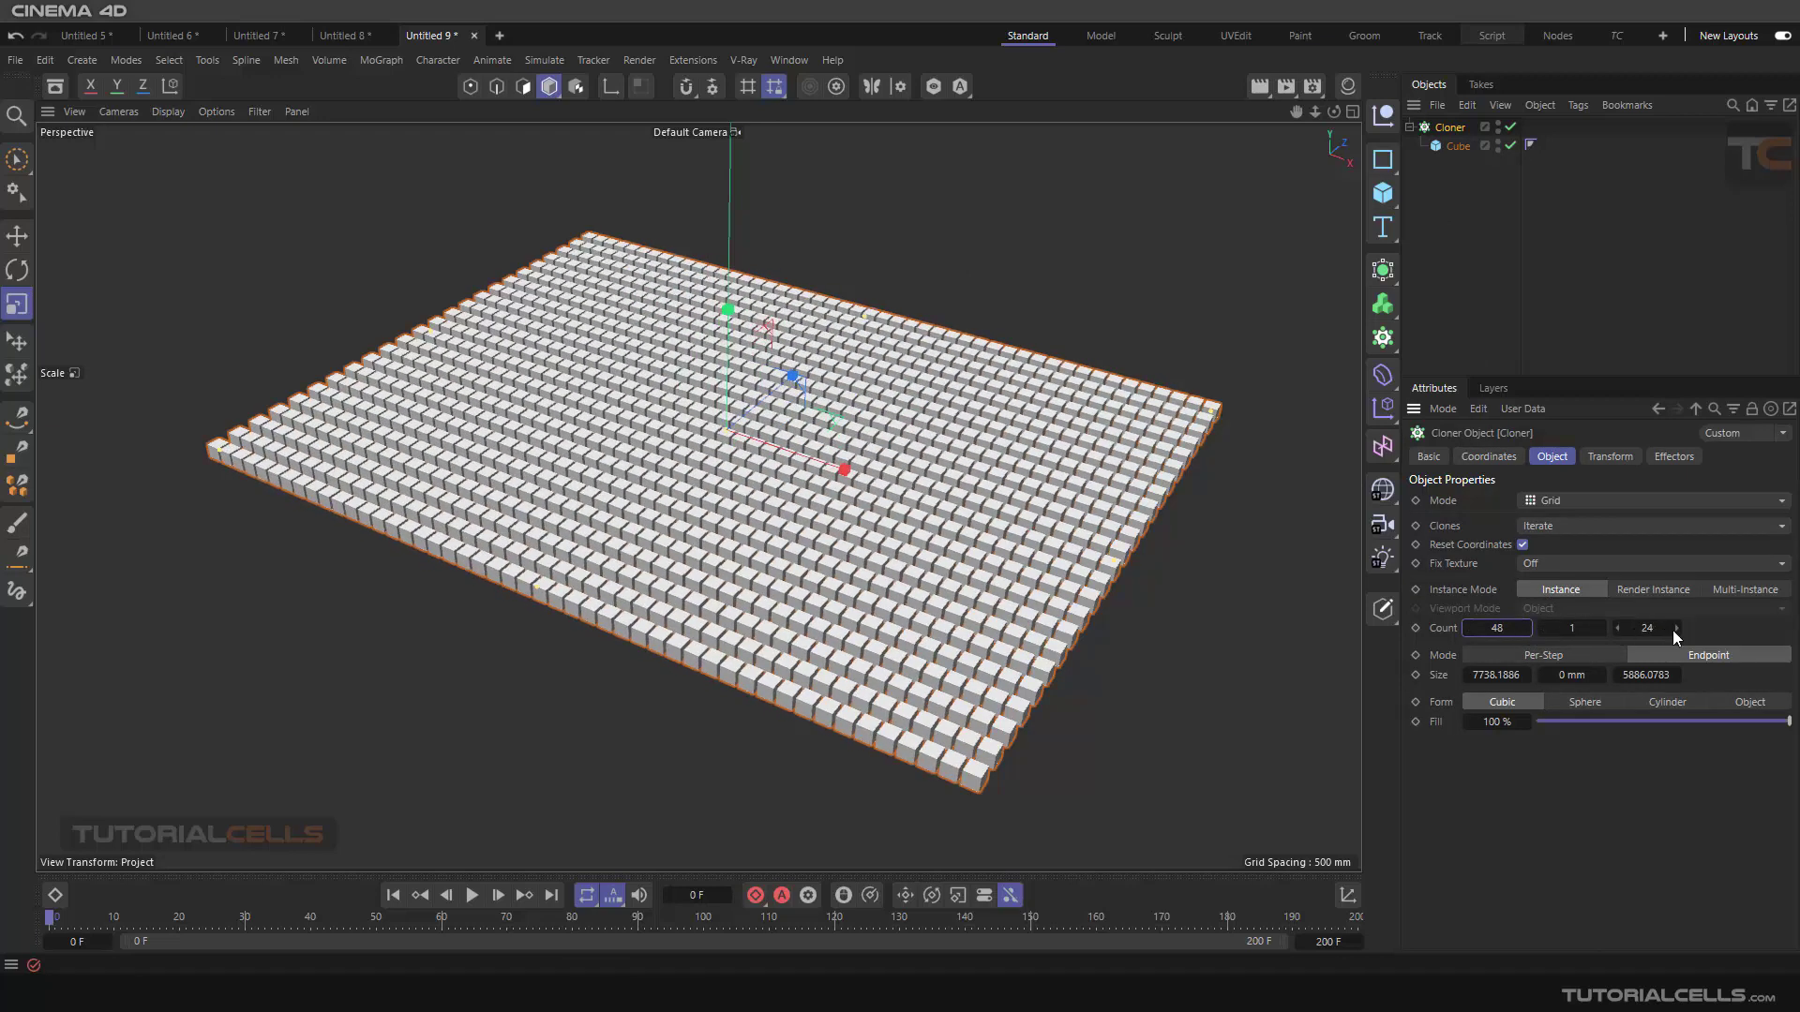
{"action": "left_click_drag", "start_coordinate": [1675, 630], "coordinate": [1678, 638]}
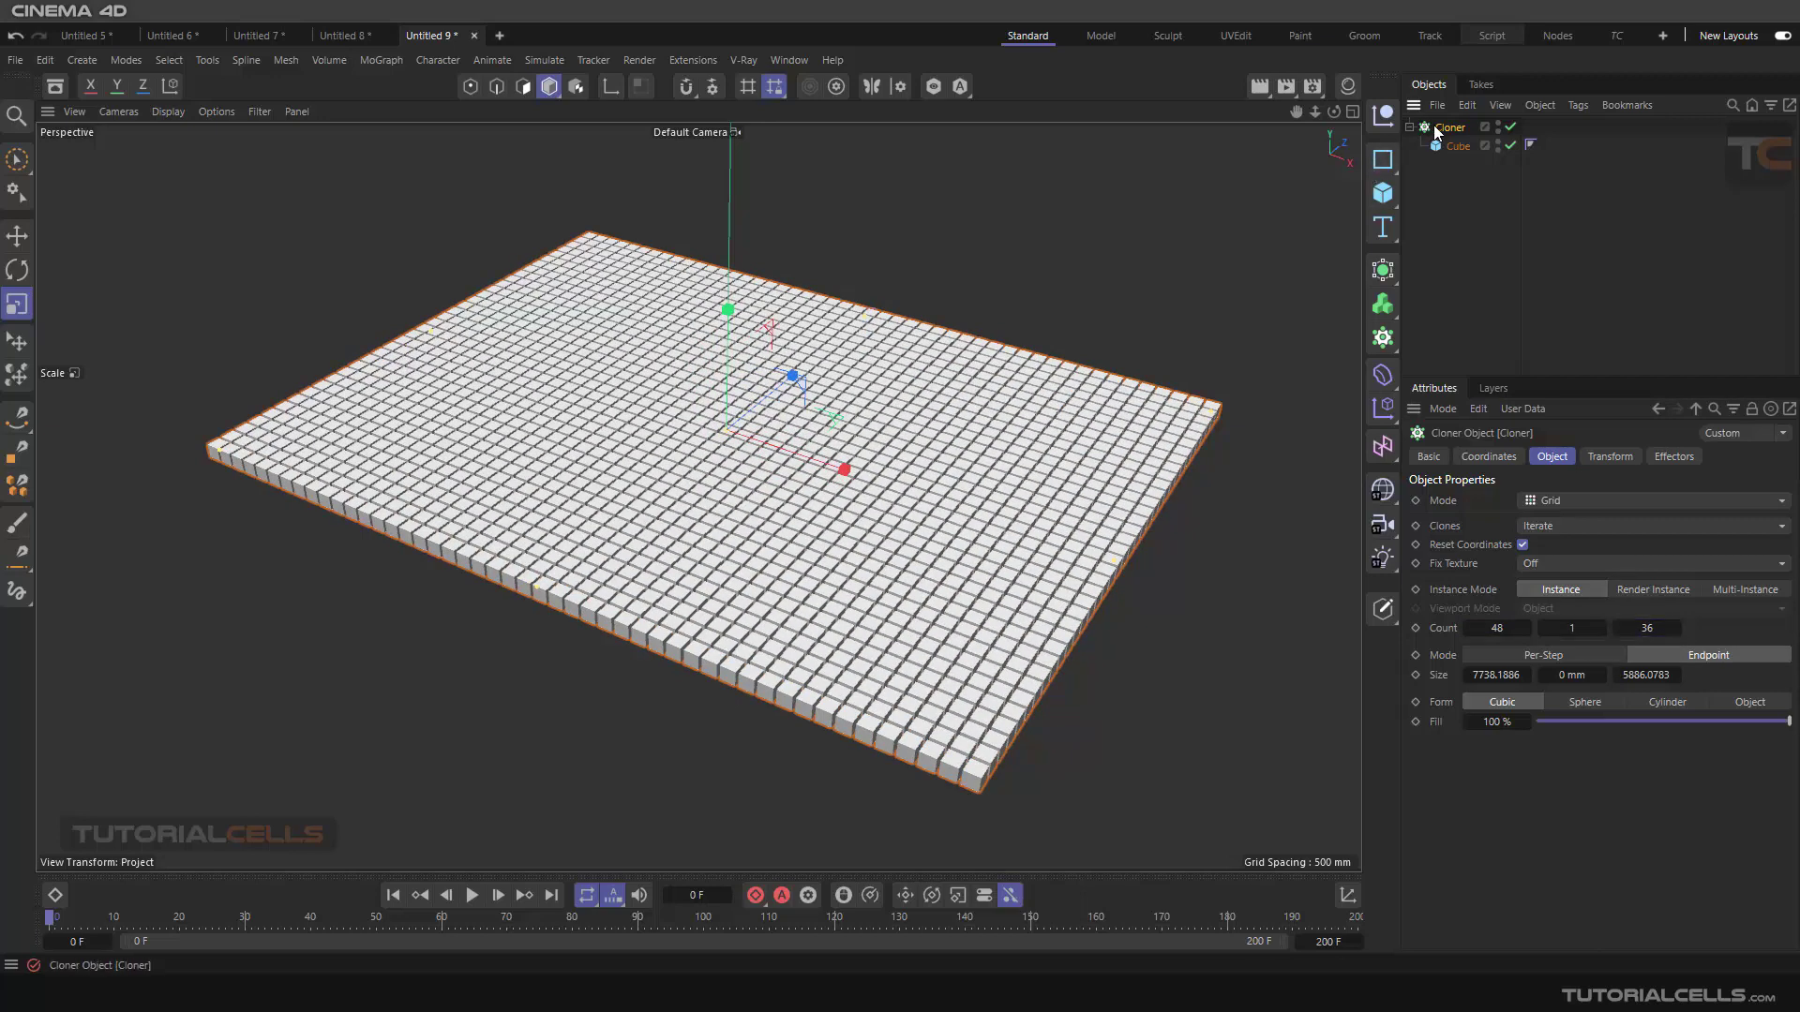
Step: Add a Volume effector and review its settings tabs in the Attributes panel
{"action": "left_click", "coordinate": [391, 64]}
{"action": "mouse_move", "coordinate": [393, 100]}
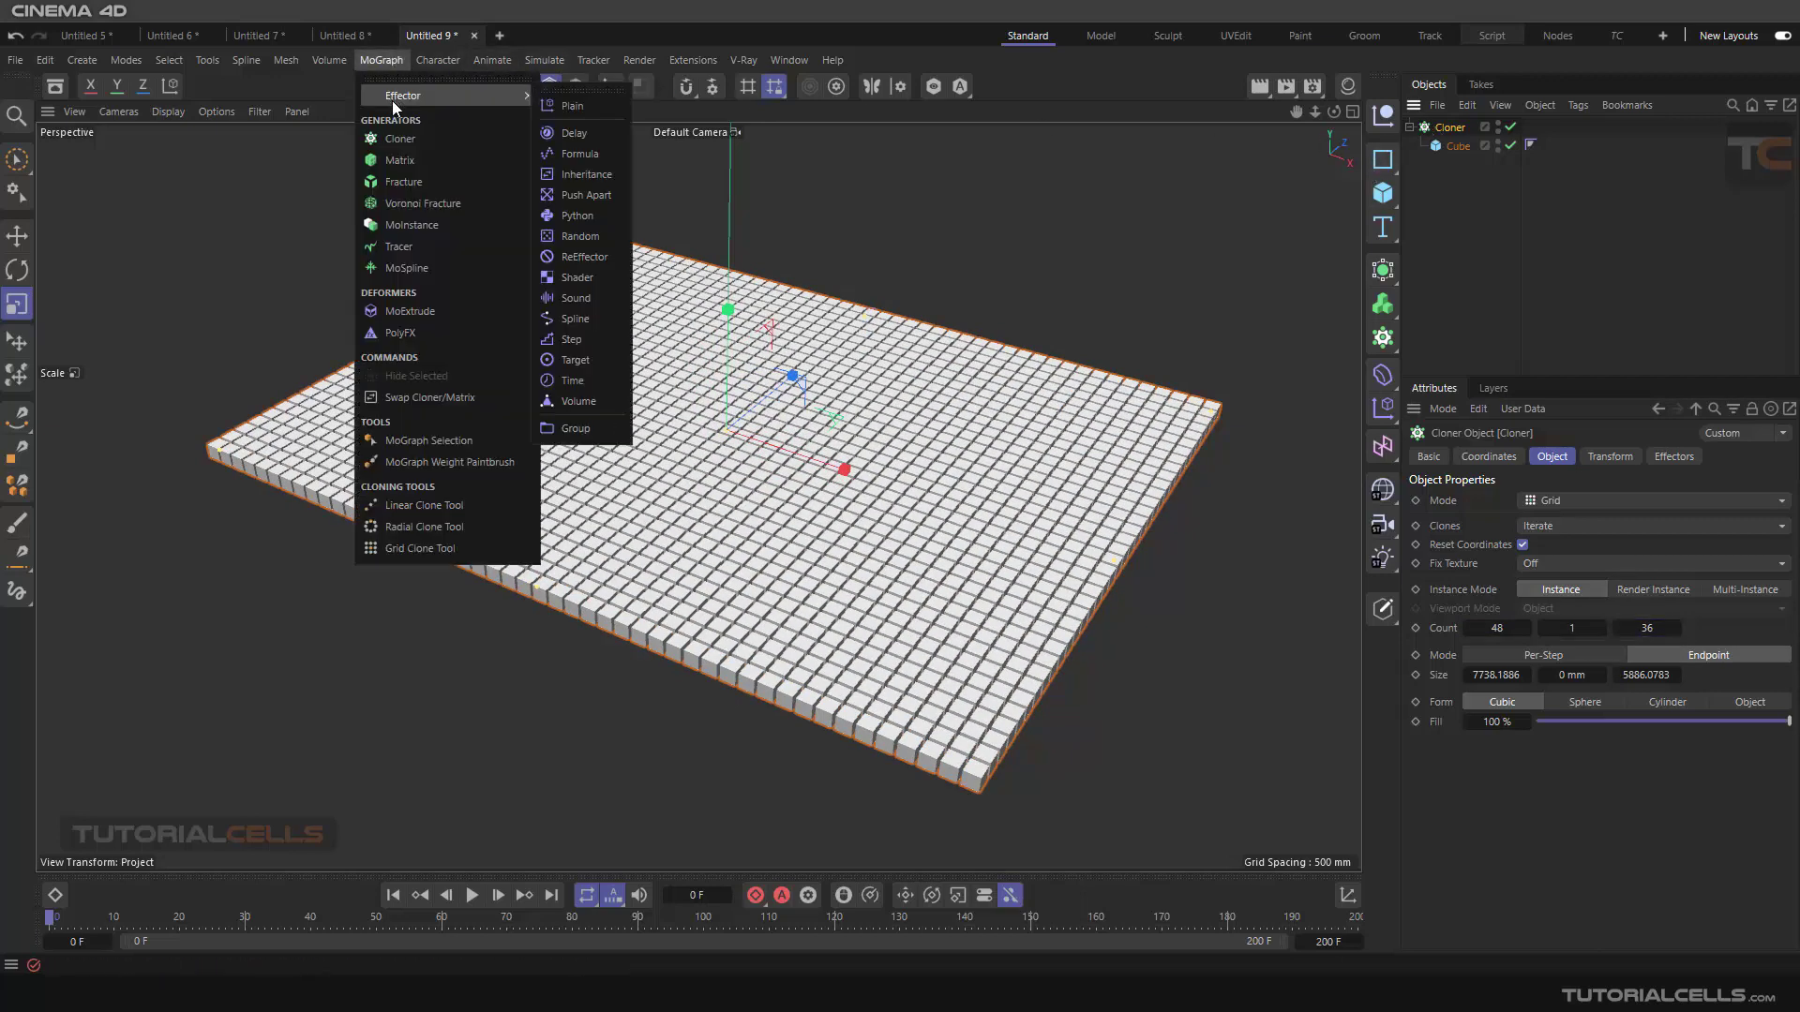
{"action": "left_click", "coordinate": [600, 402]}
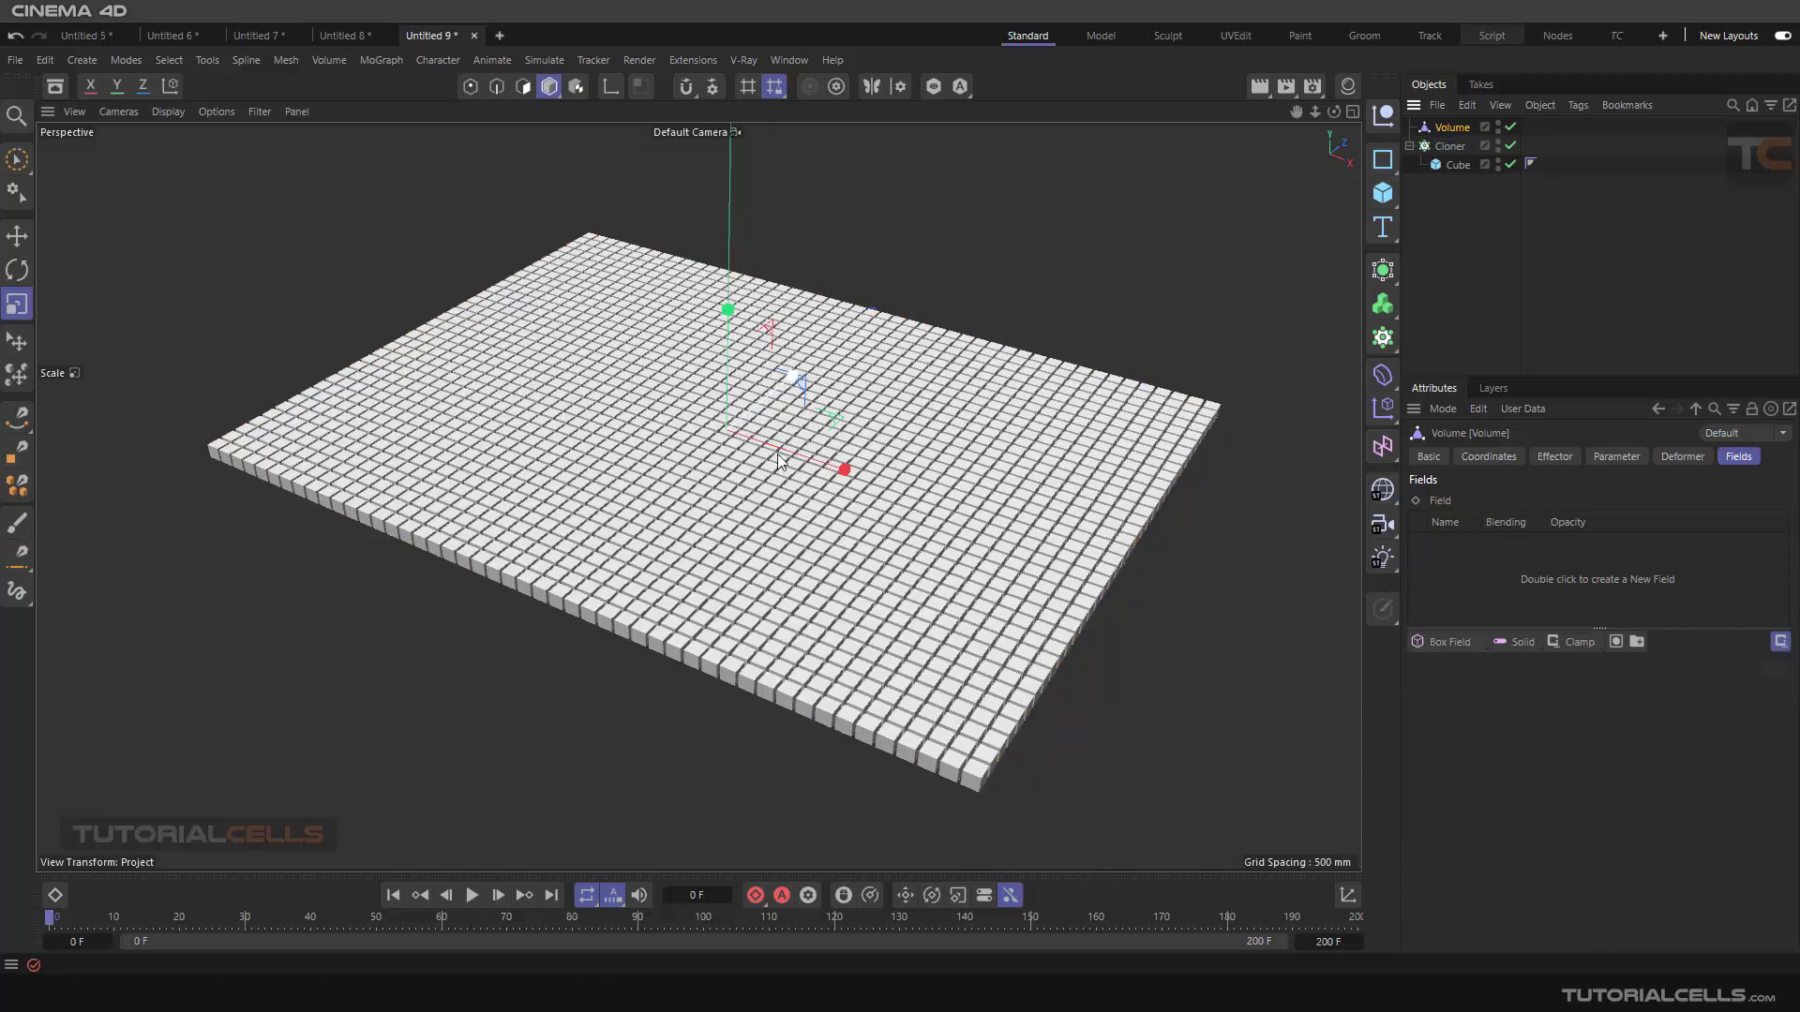
{"action": "left_click", "coordinate": [1556, 457]}
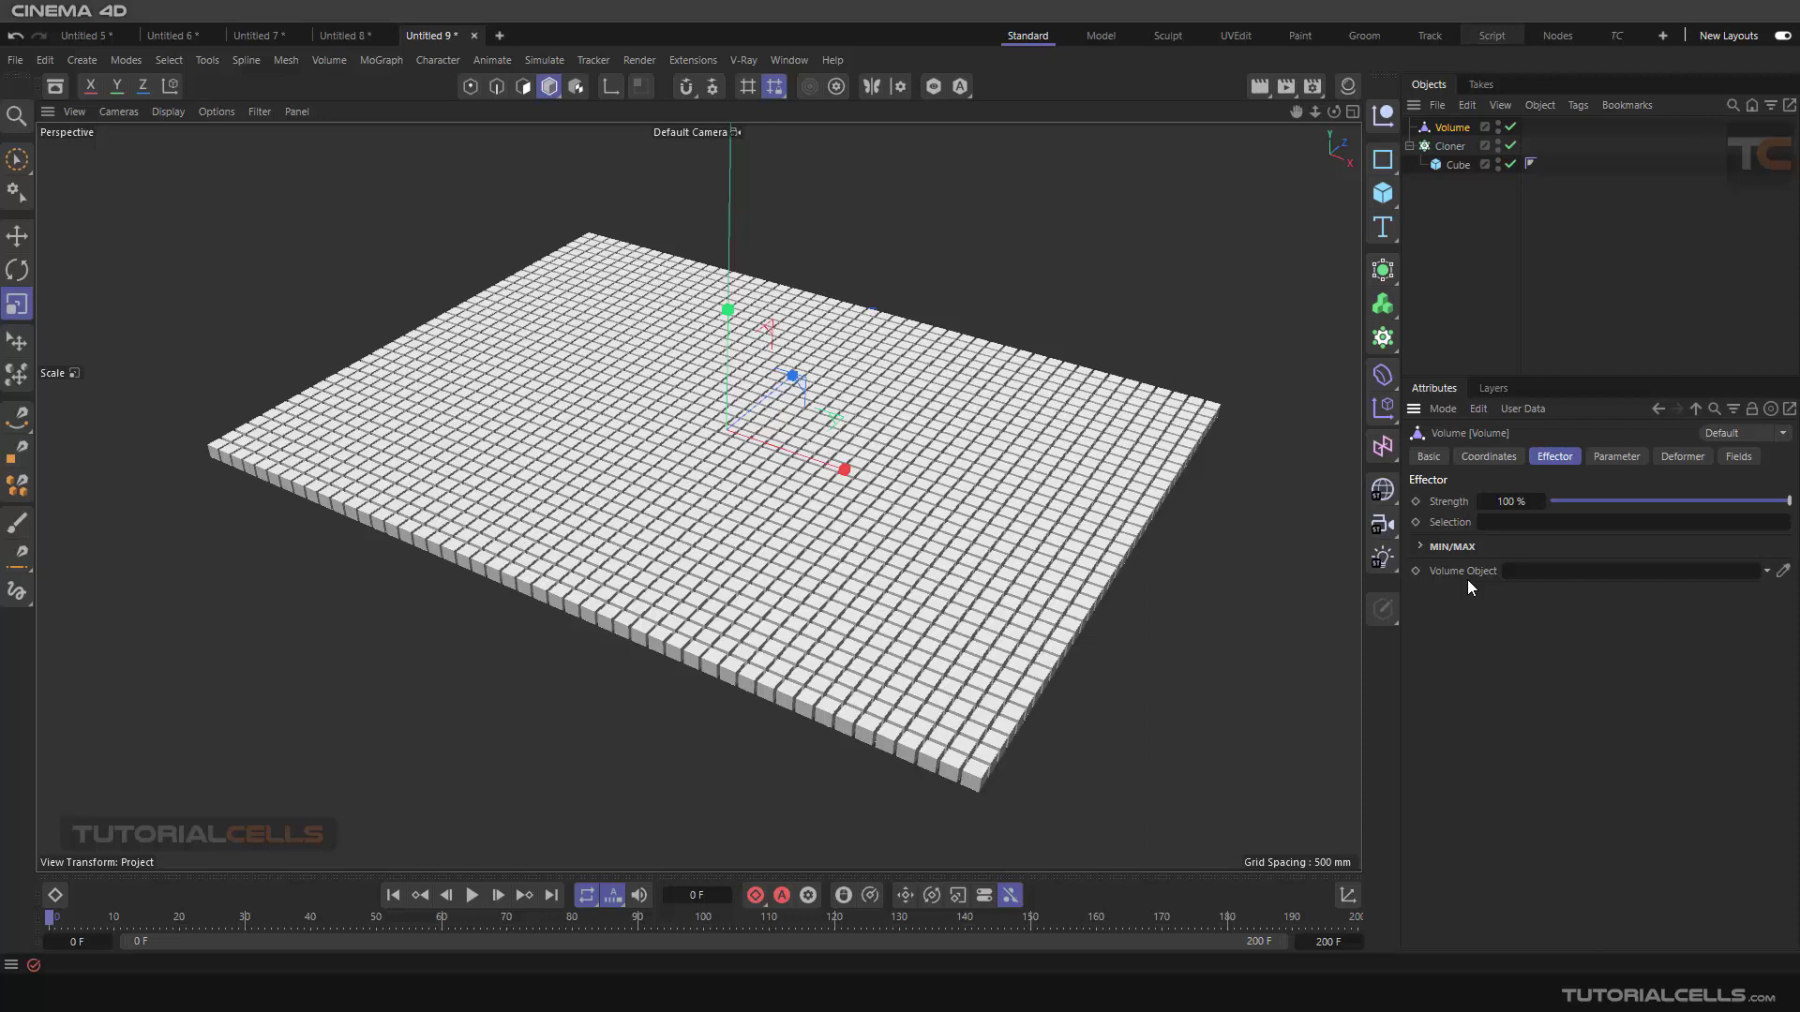
{"action": "left_click", "coordinate": [1609, 457]}
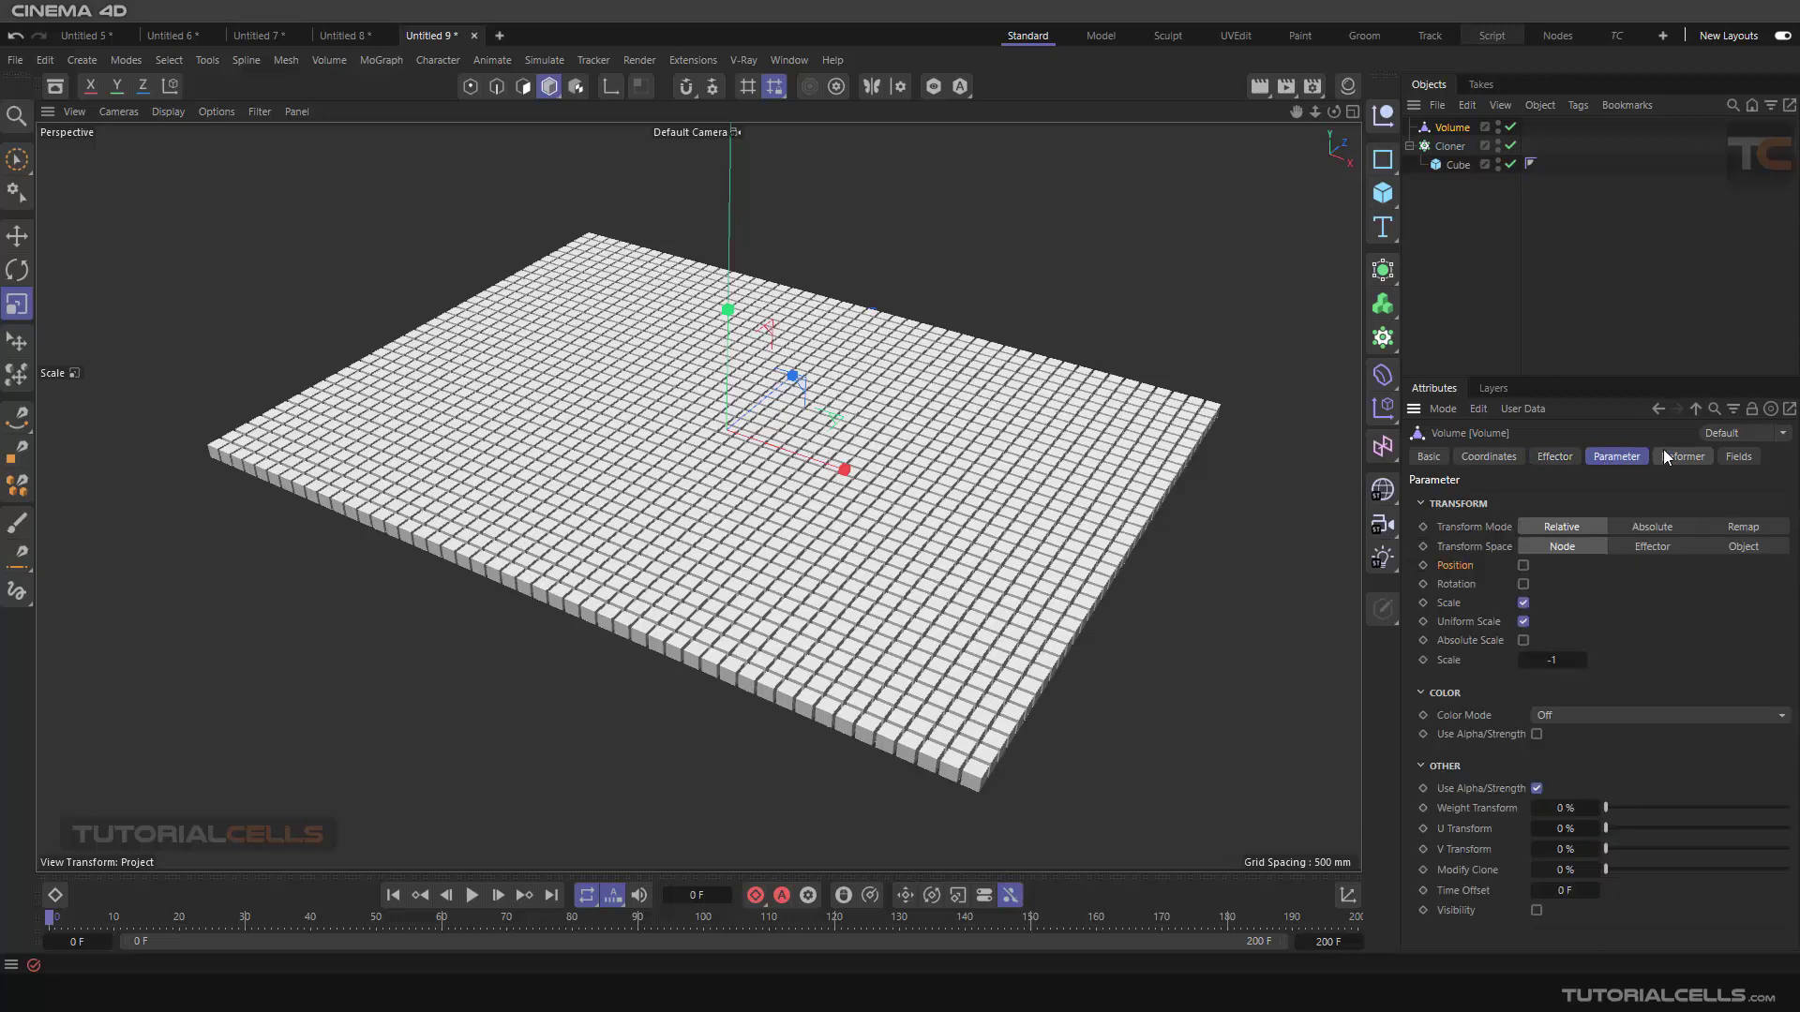
{"action": "left_click", "coordinate": [1683, 456]}
{"action": "left_click", "coordinate": [1736, 456]}
{"action": "left_click", "coordinate": [1508, 455]}
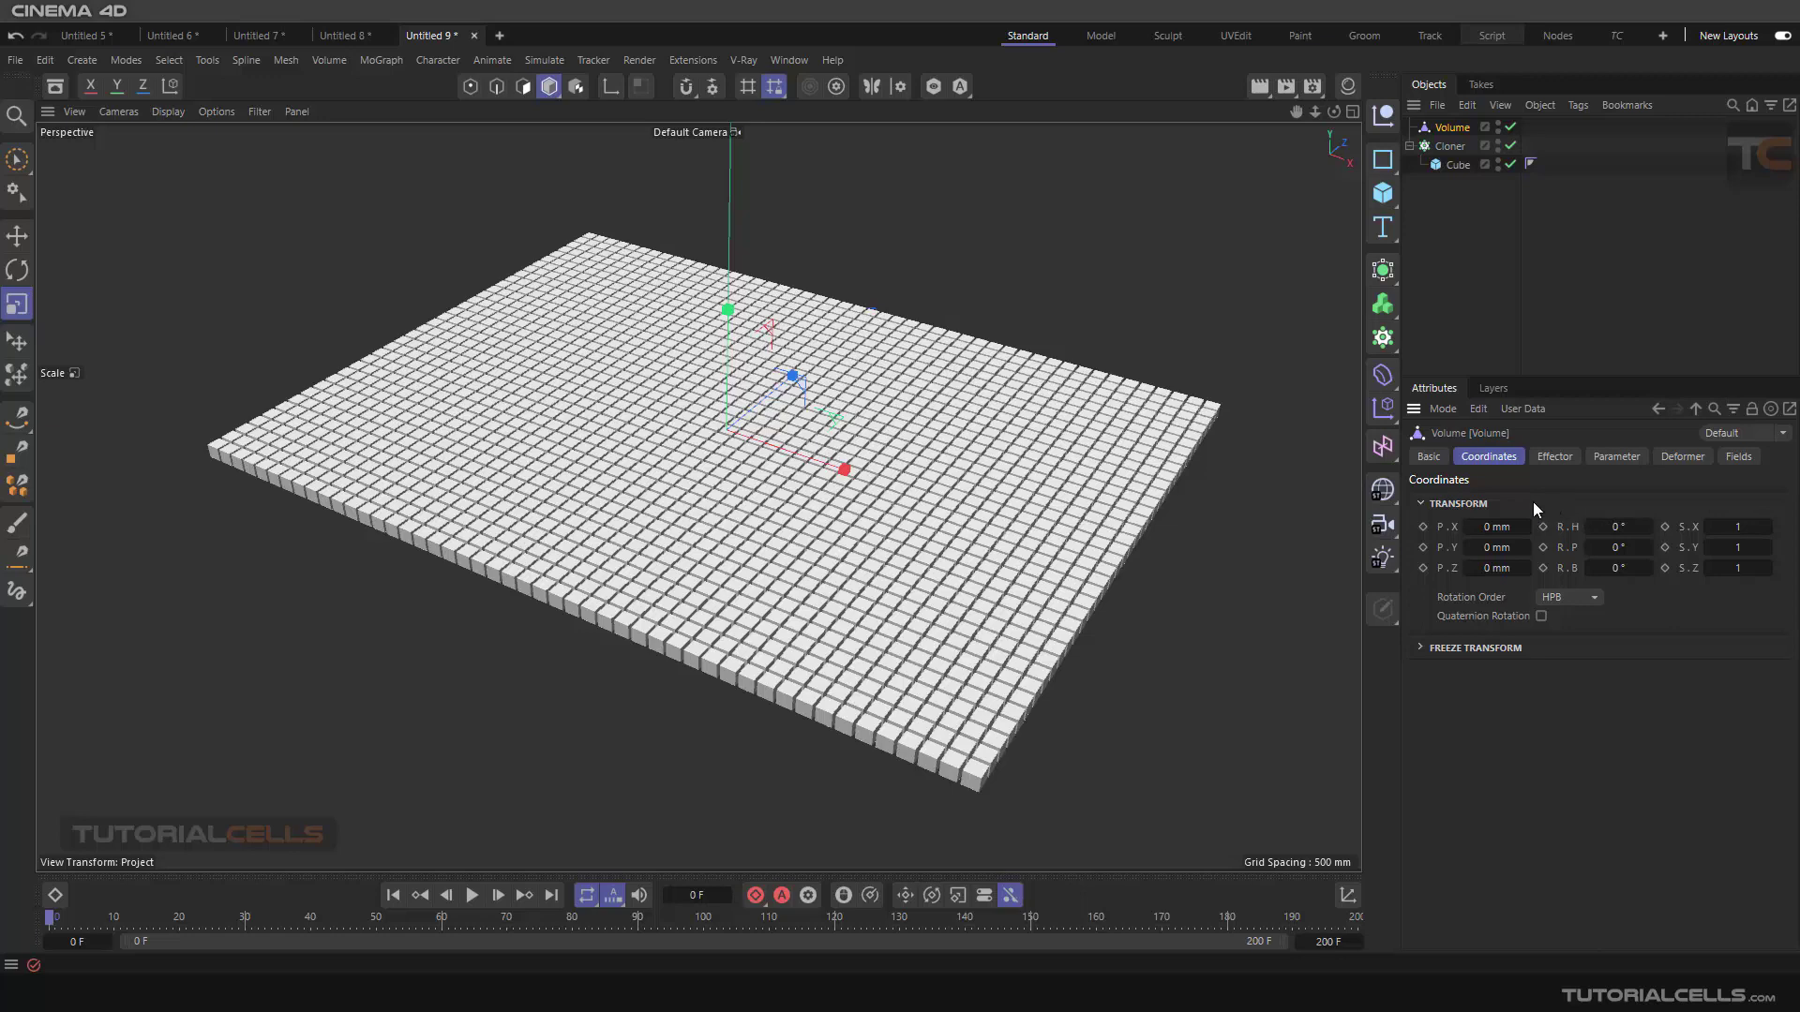
Step: Browse the MoGraph effector list again and close it without adding anything
{"action": "left_click", "coordinate": [380, 62]}
{"action": "mouse_move", "coordinate": [416, 96]}
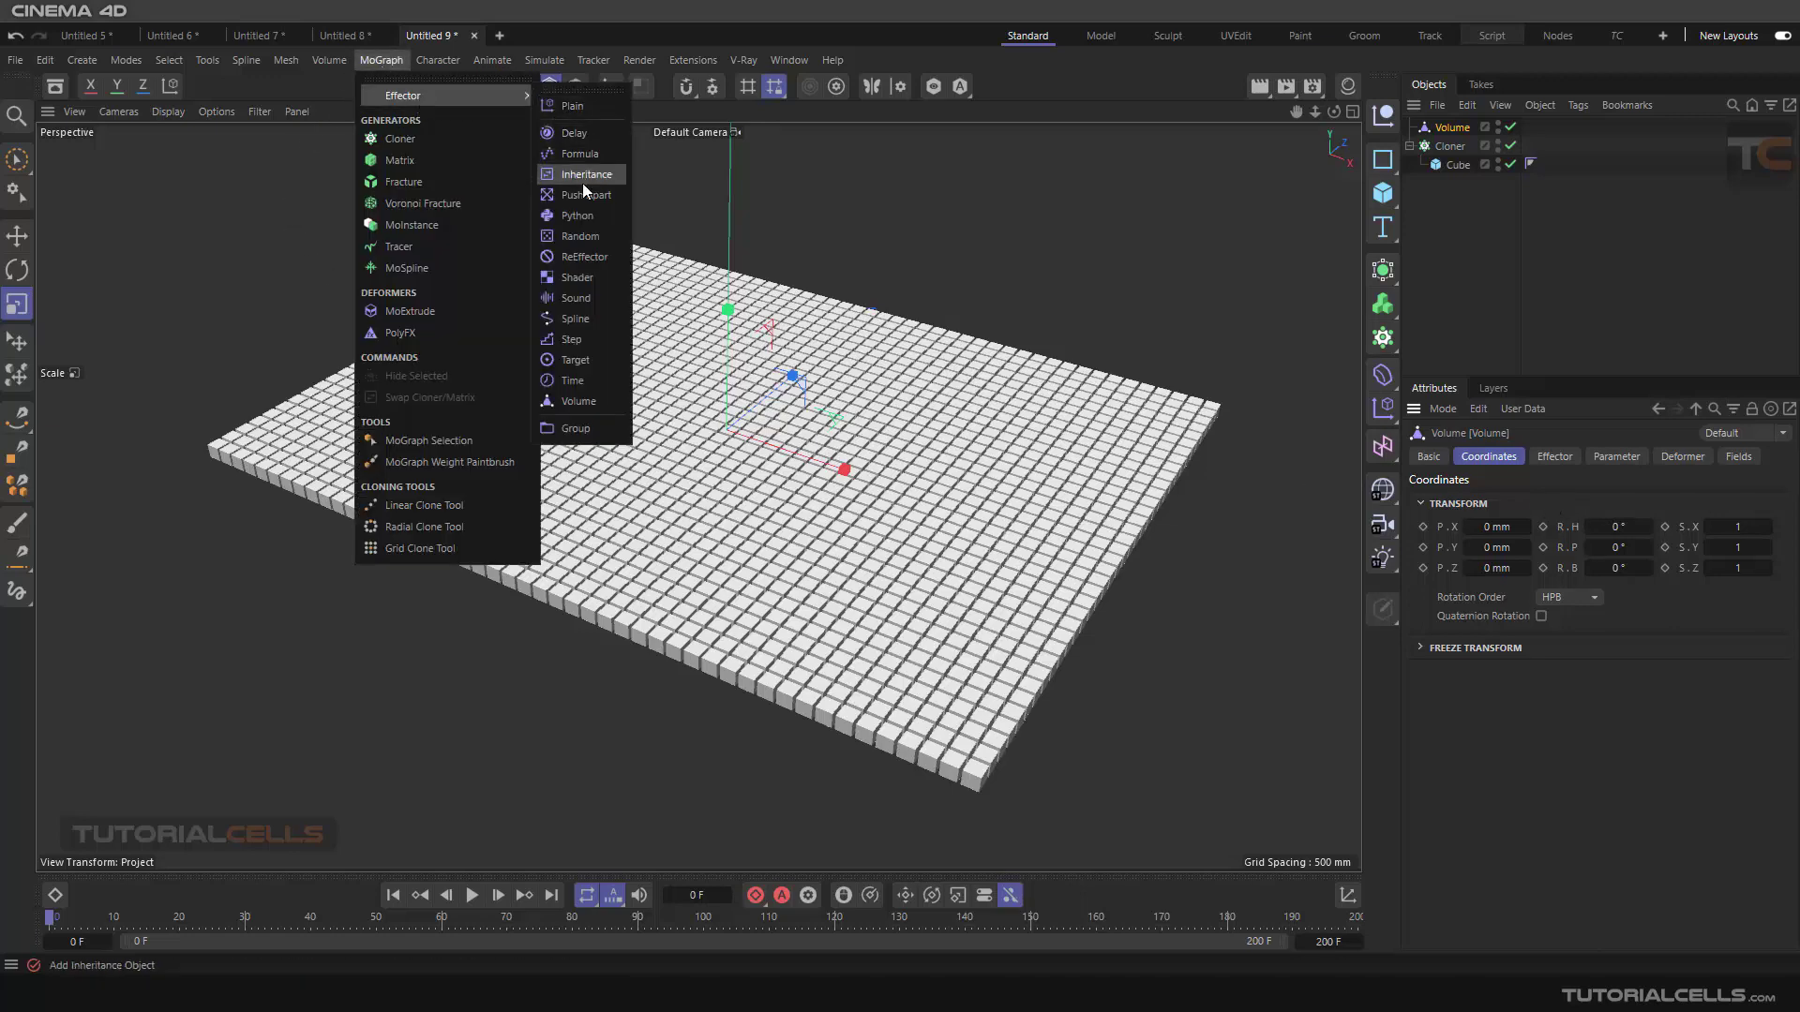
{"action": "left_click", "coordinate": [1303, 556]}
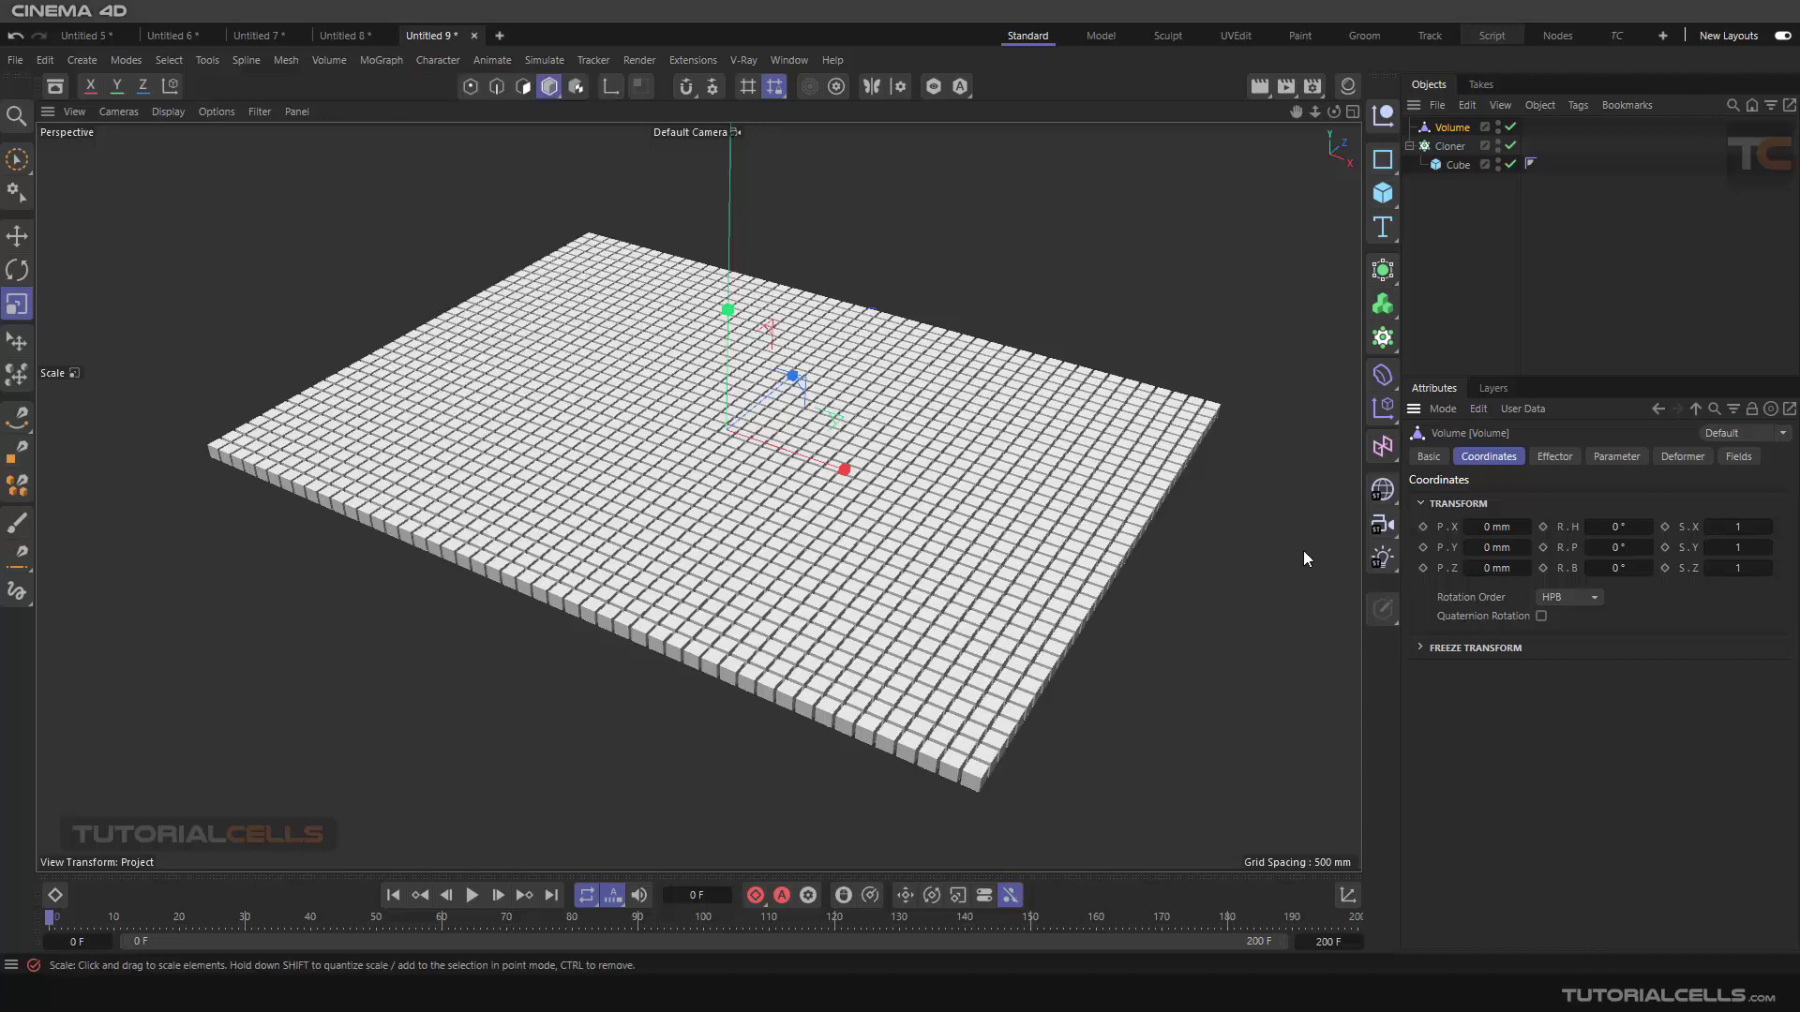
Step: Set the Cloner's Transform clone colour to red, turning the whole cube slab red
{"action": "left_click", "coordinate": [1436, 150]}
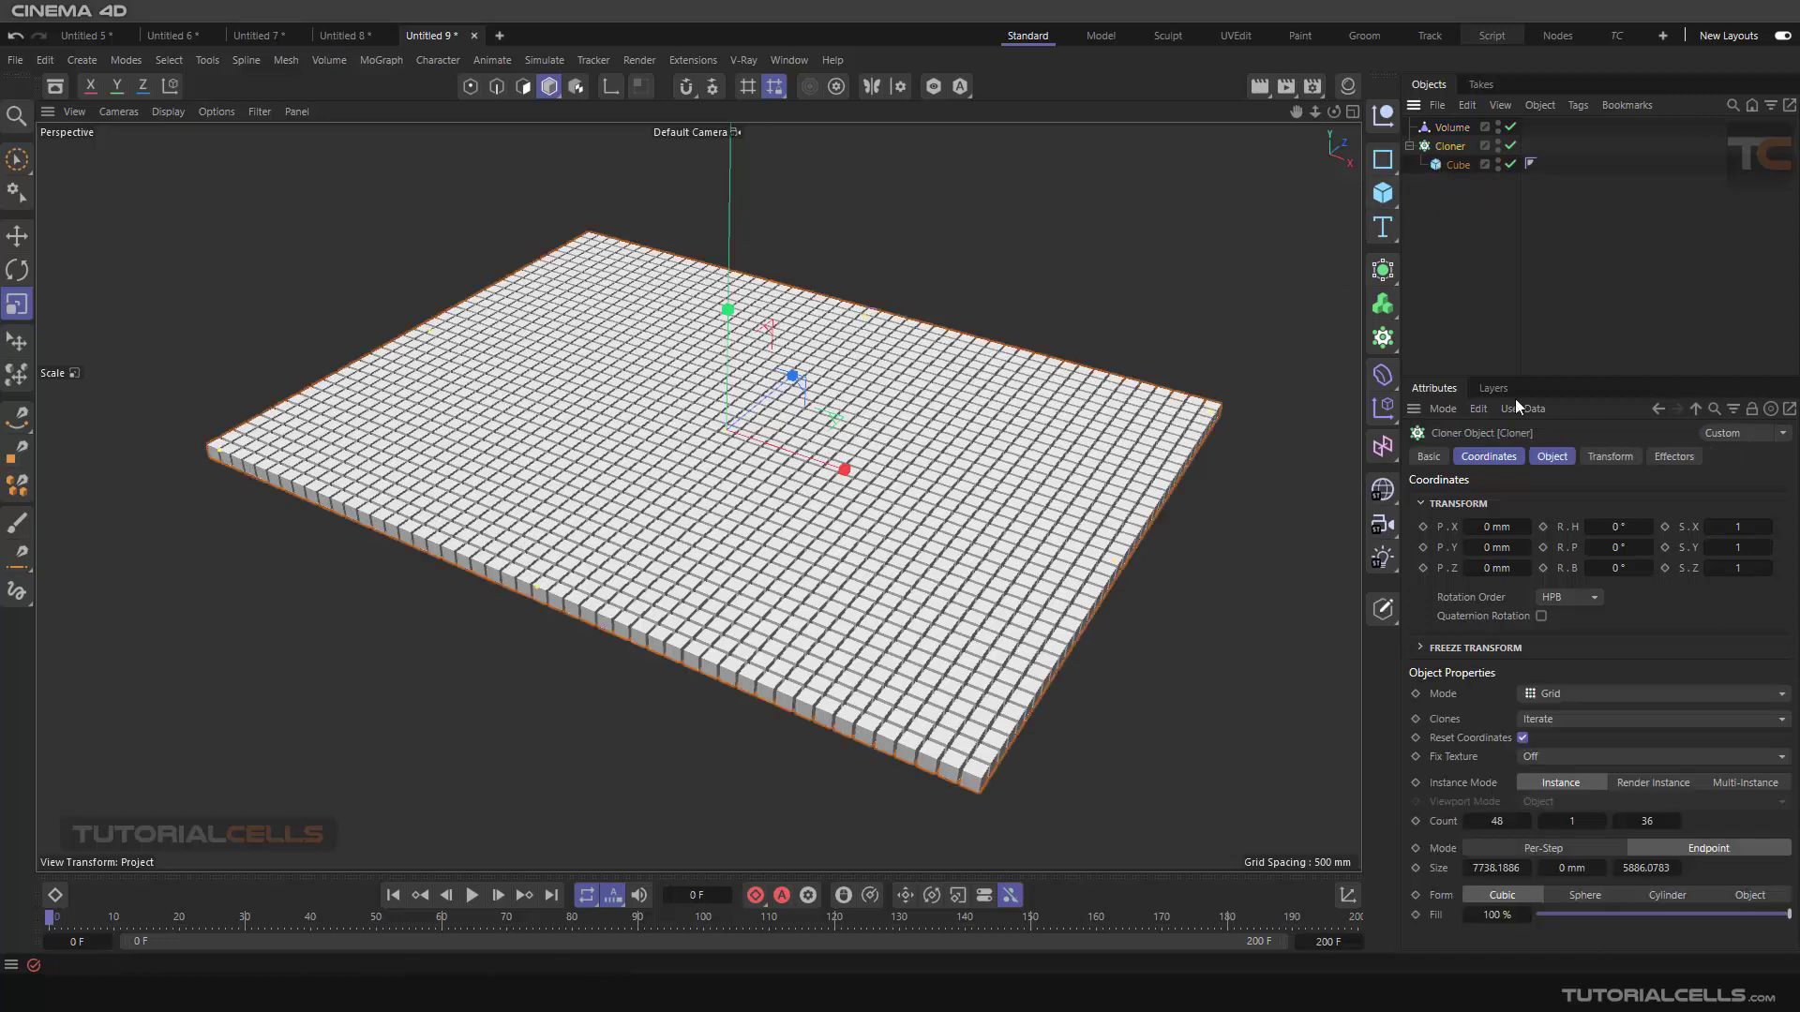
{"action": "left_click", "coordinate": [1610, 456]}
{"action": "left_click", "coordinate": [1516, 597]}
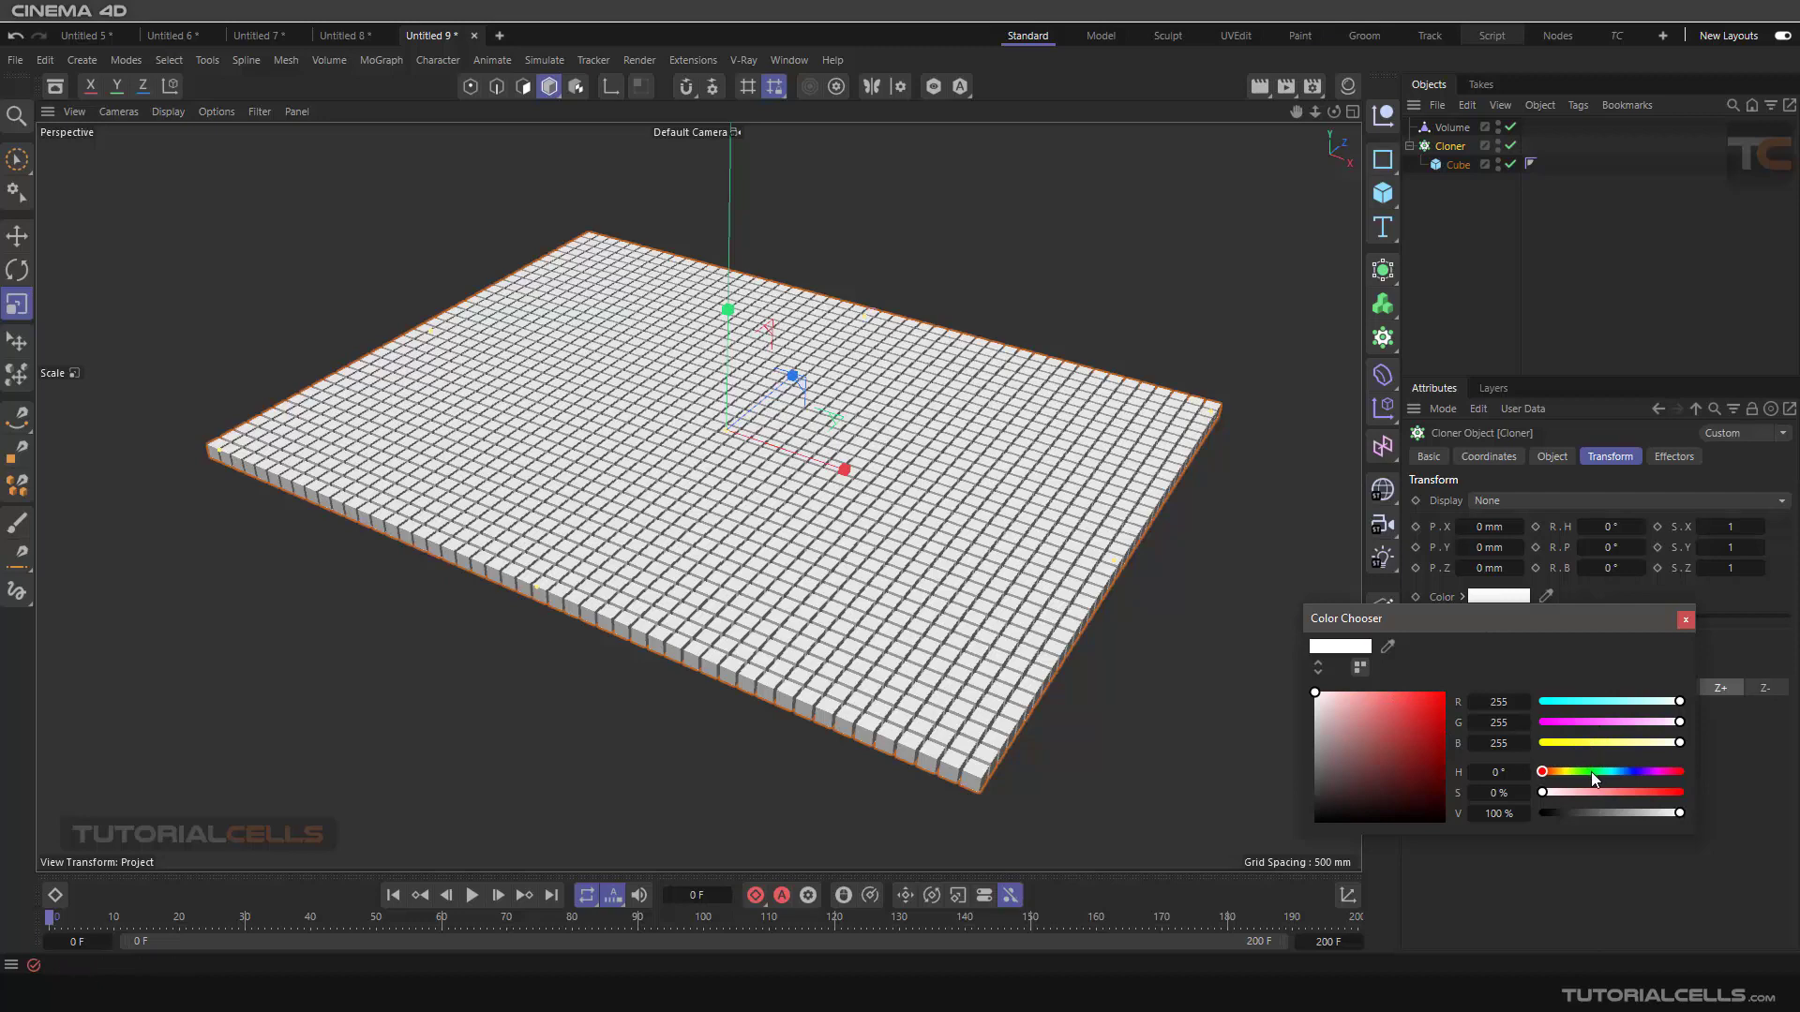
{"action": "left_click", "coordinate": [1628, 792]}
{"action": "mouse_move", "coordinate": [1574, 776]}
{"action": "left_mouse_down"}
{"action": "mouse_move", "coordinate": [1654, 790]}
{"action": "mouse_move", "coordinate": [1543, 771]}
{"action": "left_mouse_up"}
{"action": "left_click", "coordinate": [1559, 771]}
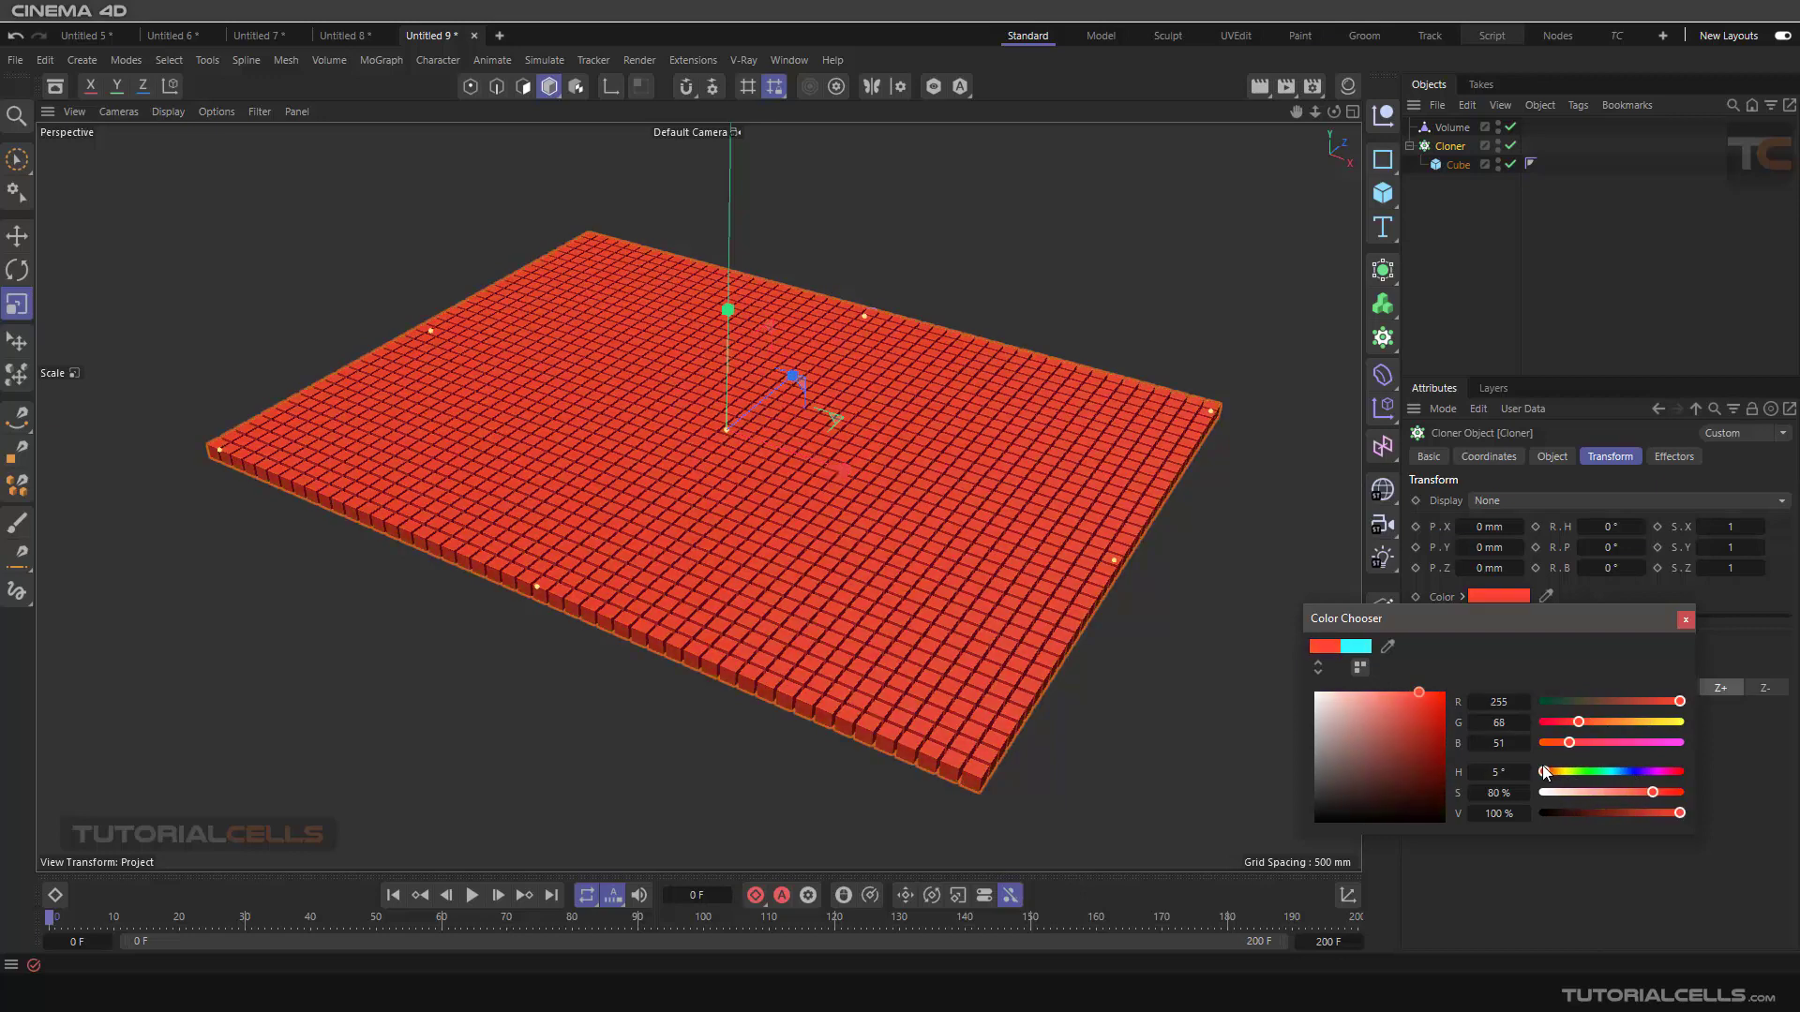
{"action": "left_click", "coordinate": [1685, 620]}
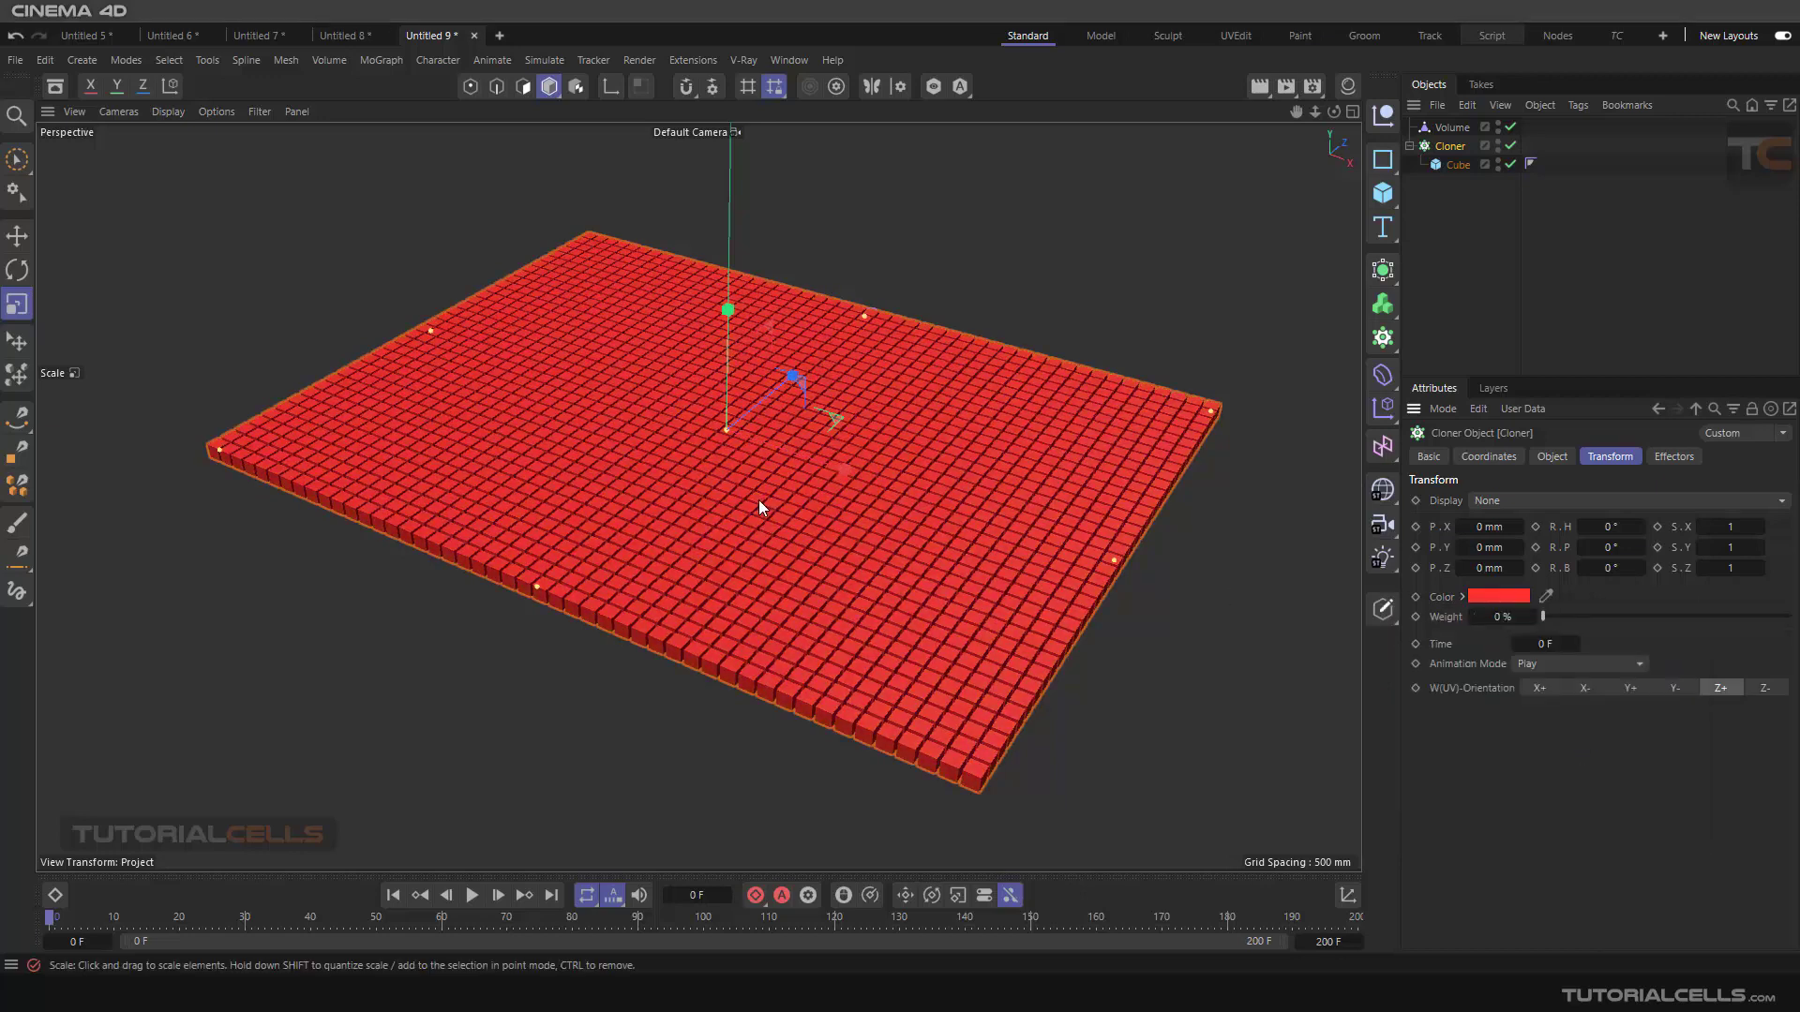
{"action": "scroll", "coordinate": [775, 506], "scroll_direction": "up", "scroll_amount": 2}
{"action": "scroll", "coordinate": [786, 515], "scroll_direction": "down", "scroll_amount": 2}
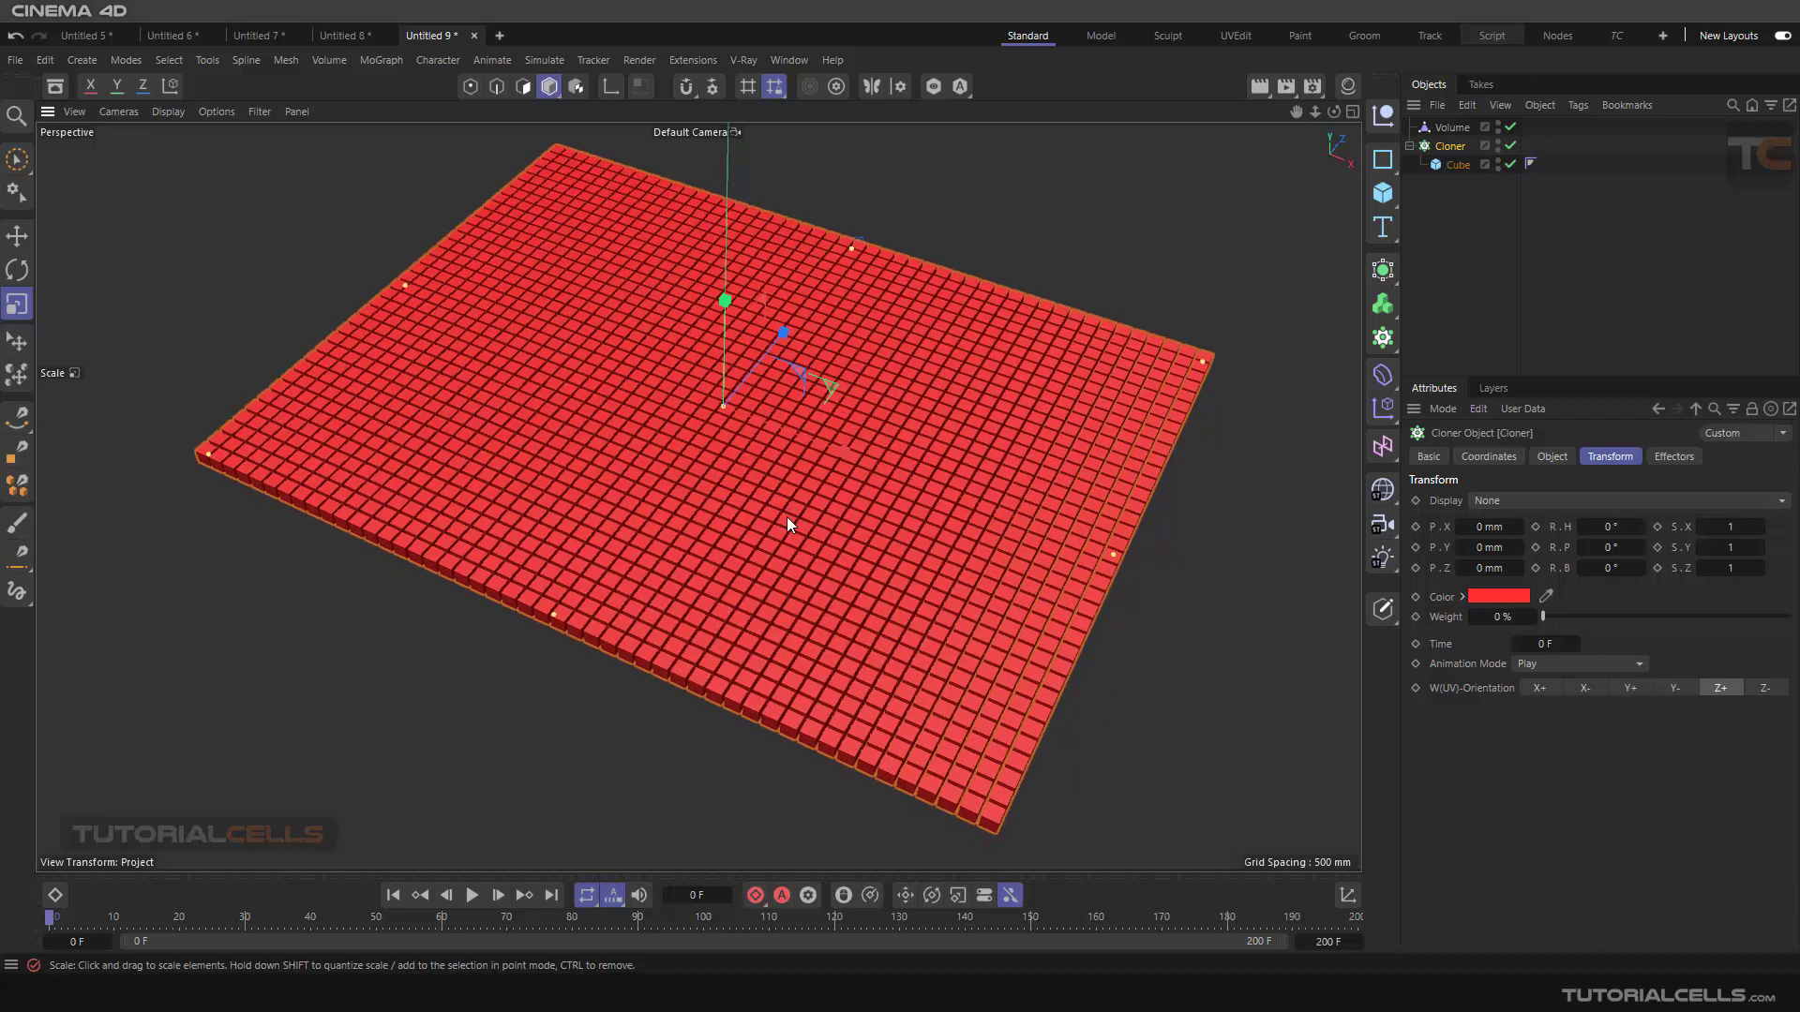
Step: Add a torus over the red grid and enlarge its ring radius to about 1133 mm
{"action": "left_click", "coordinate": [1447, 128]}
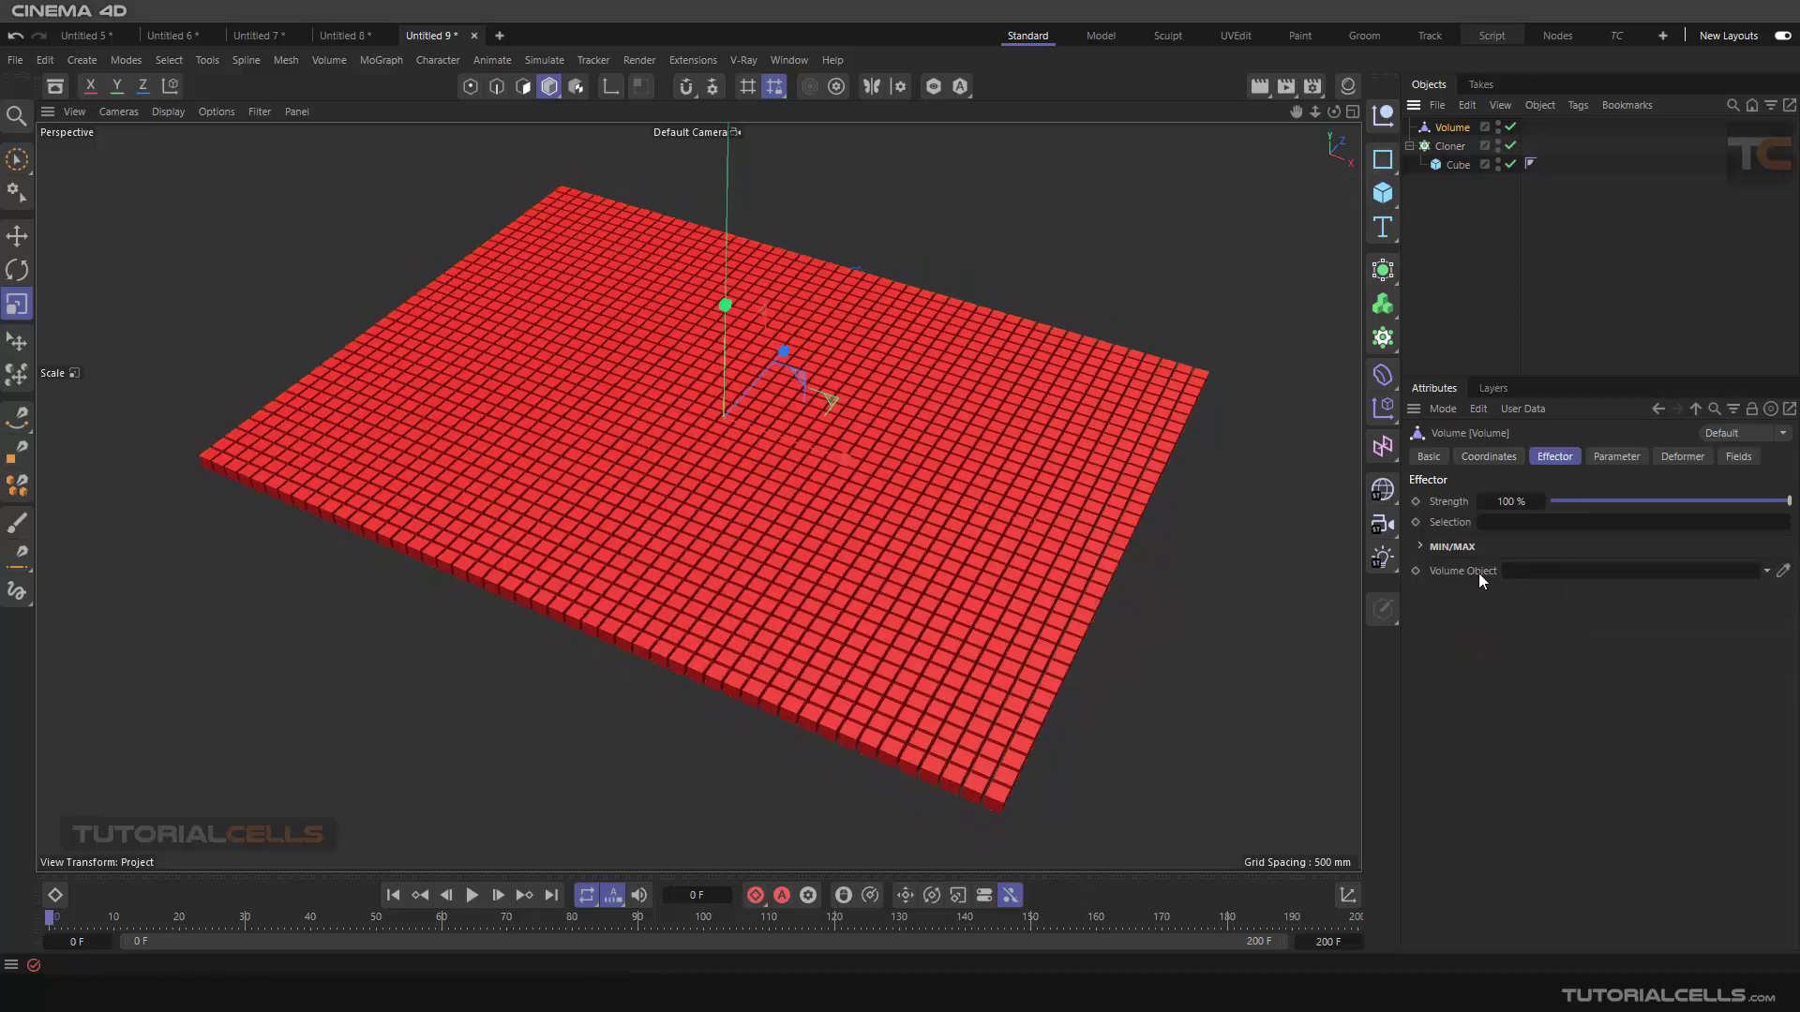
{"action": "left_click", "coordinate": [1389, 197]}
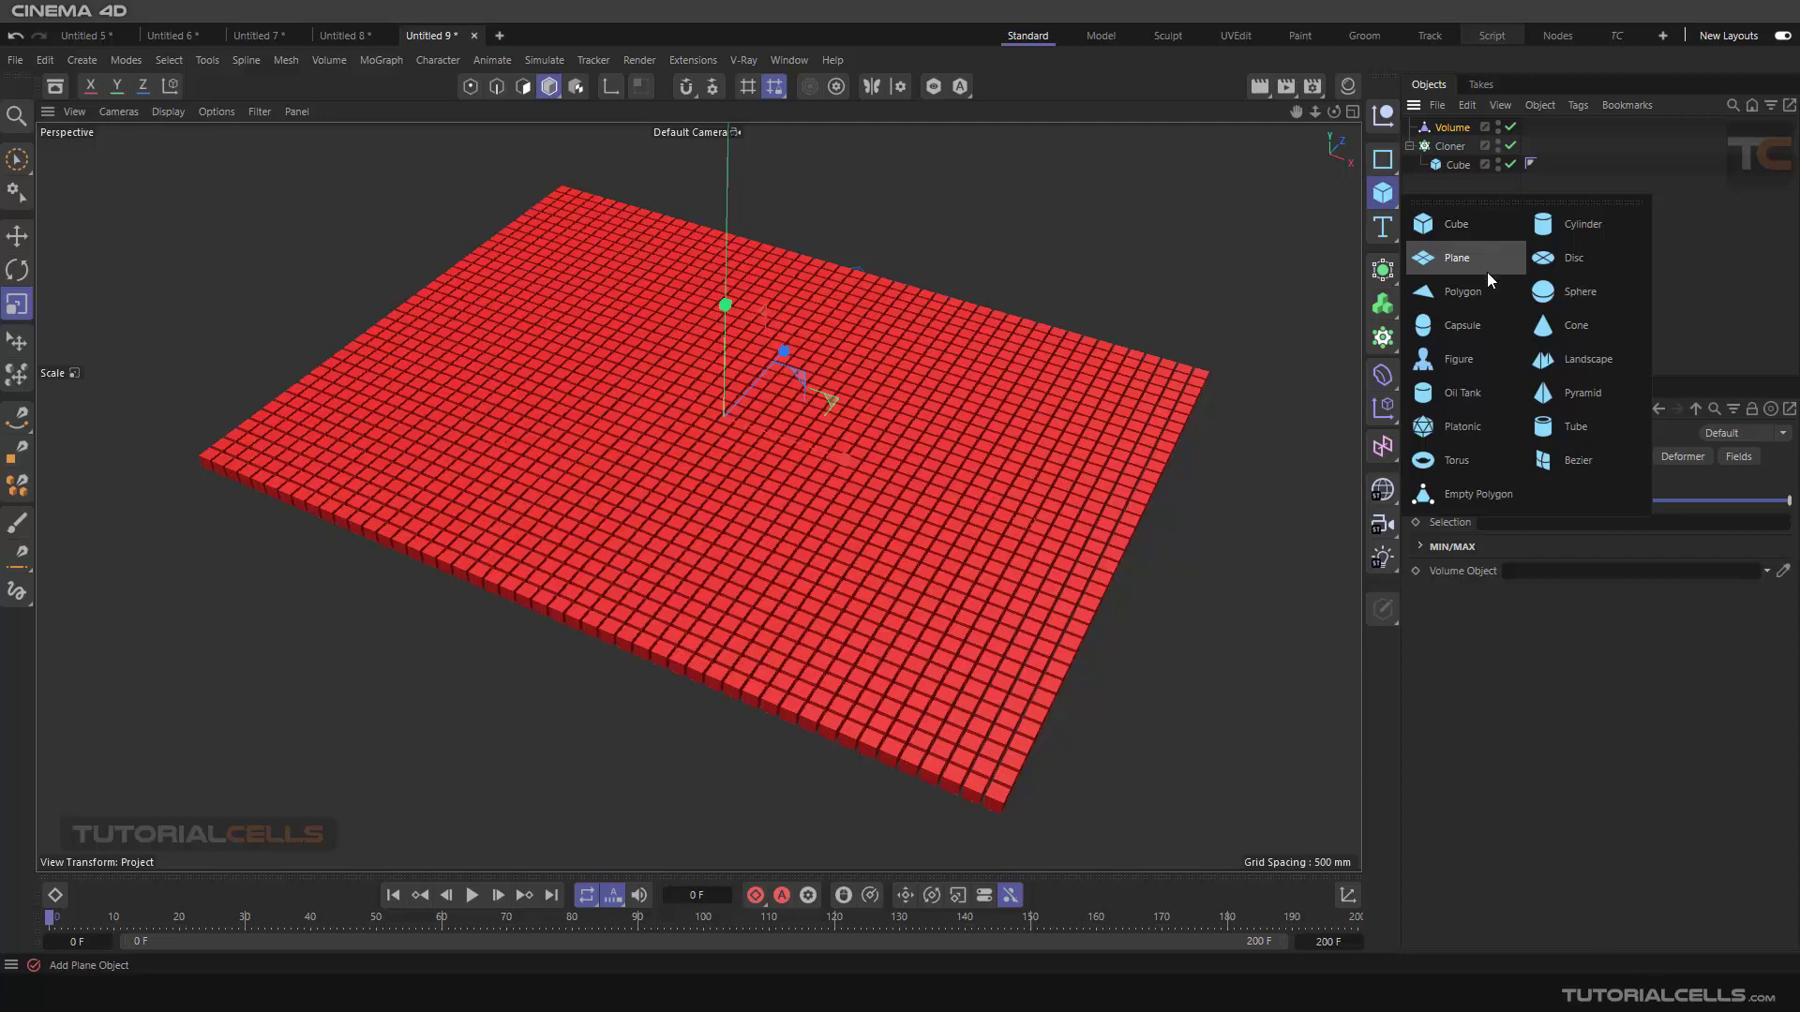
{"action": "left_click", "coordinate": [1476, 452]}
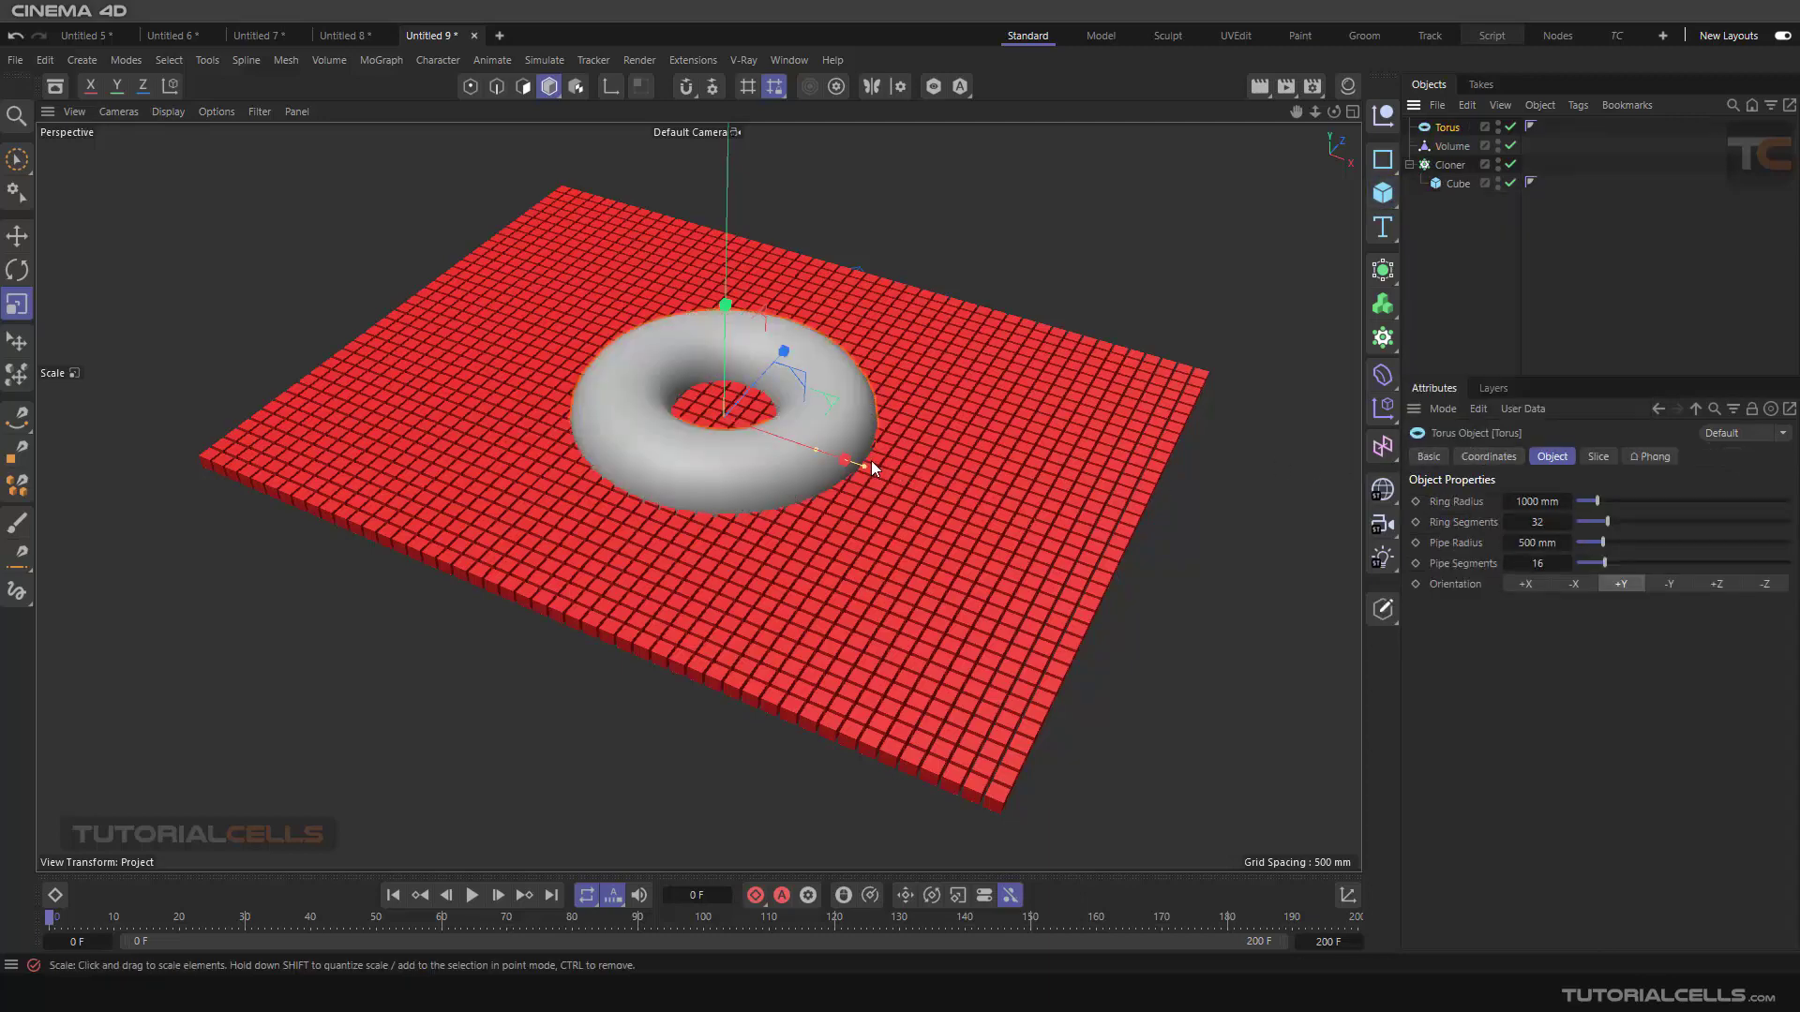
{"action": "mouse_move", "coordinate": [819, 448]}
{"action": "left_mouse_down"}
{"action": "mouse_move", "coordinate": [844, 451]}
{"action": "mouse_move", "coordinate": [784, 323]}
{"action": "mouse_move", "coordinate": [798, 464]}
{"action": "mouse_move", "coordinate": [830, 450]}
{"action": "mouse_move", "coordinate": [830, 468]}
{"action": "left_mouse_up"}
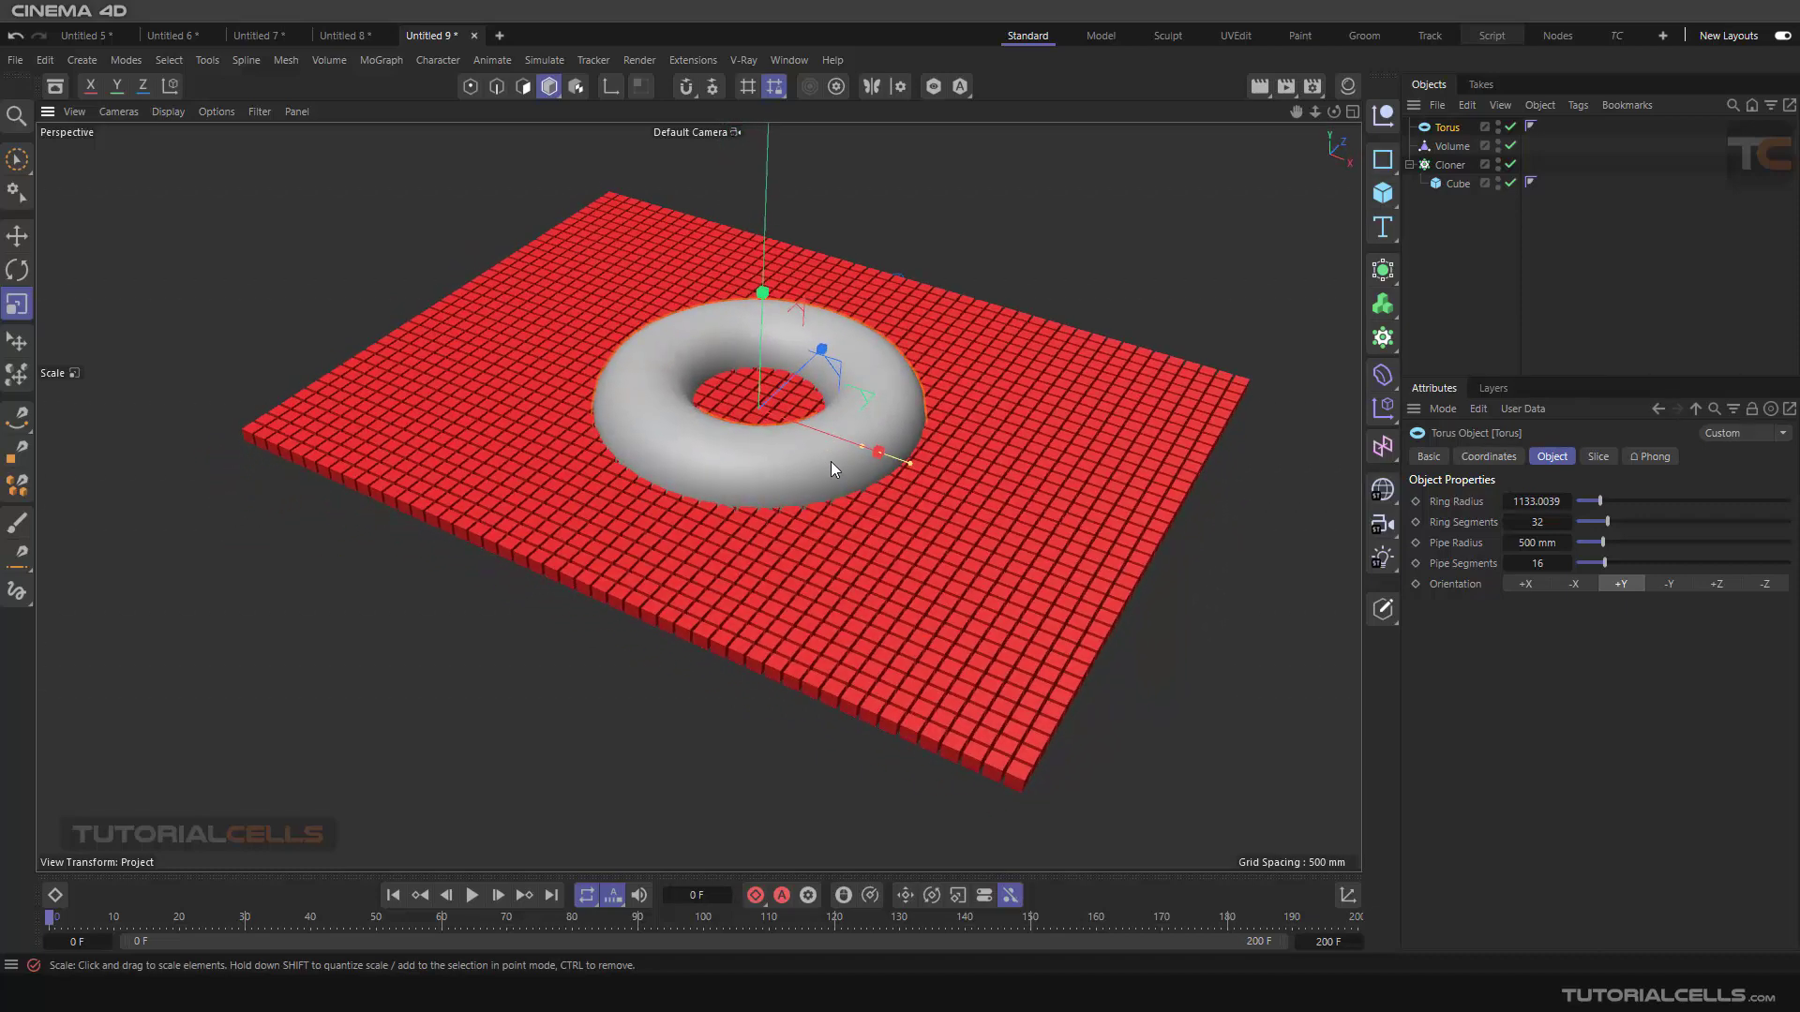
Step: Bring up the Volume effector's Parameter tab after checking the Cloner
{"action": "left_click", "coordinate": [1450, 165]}
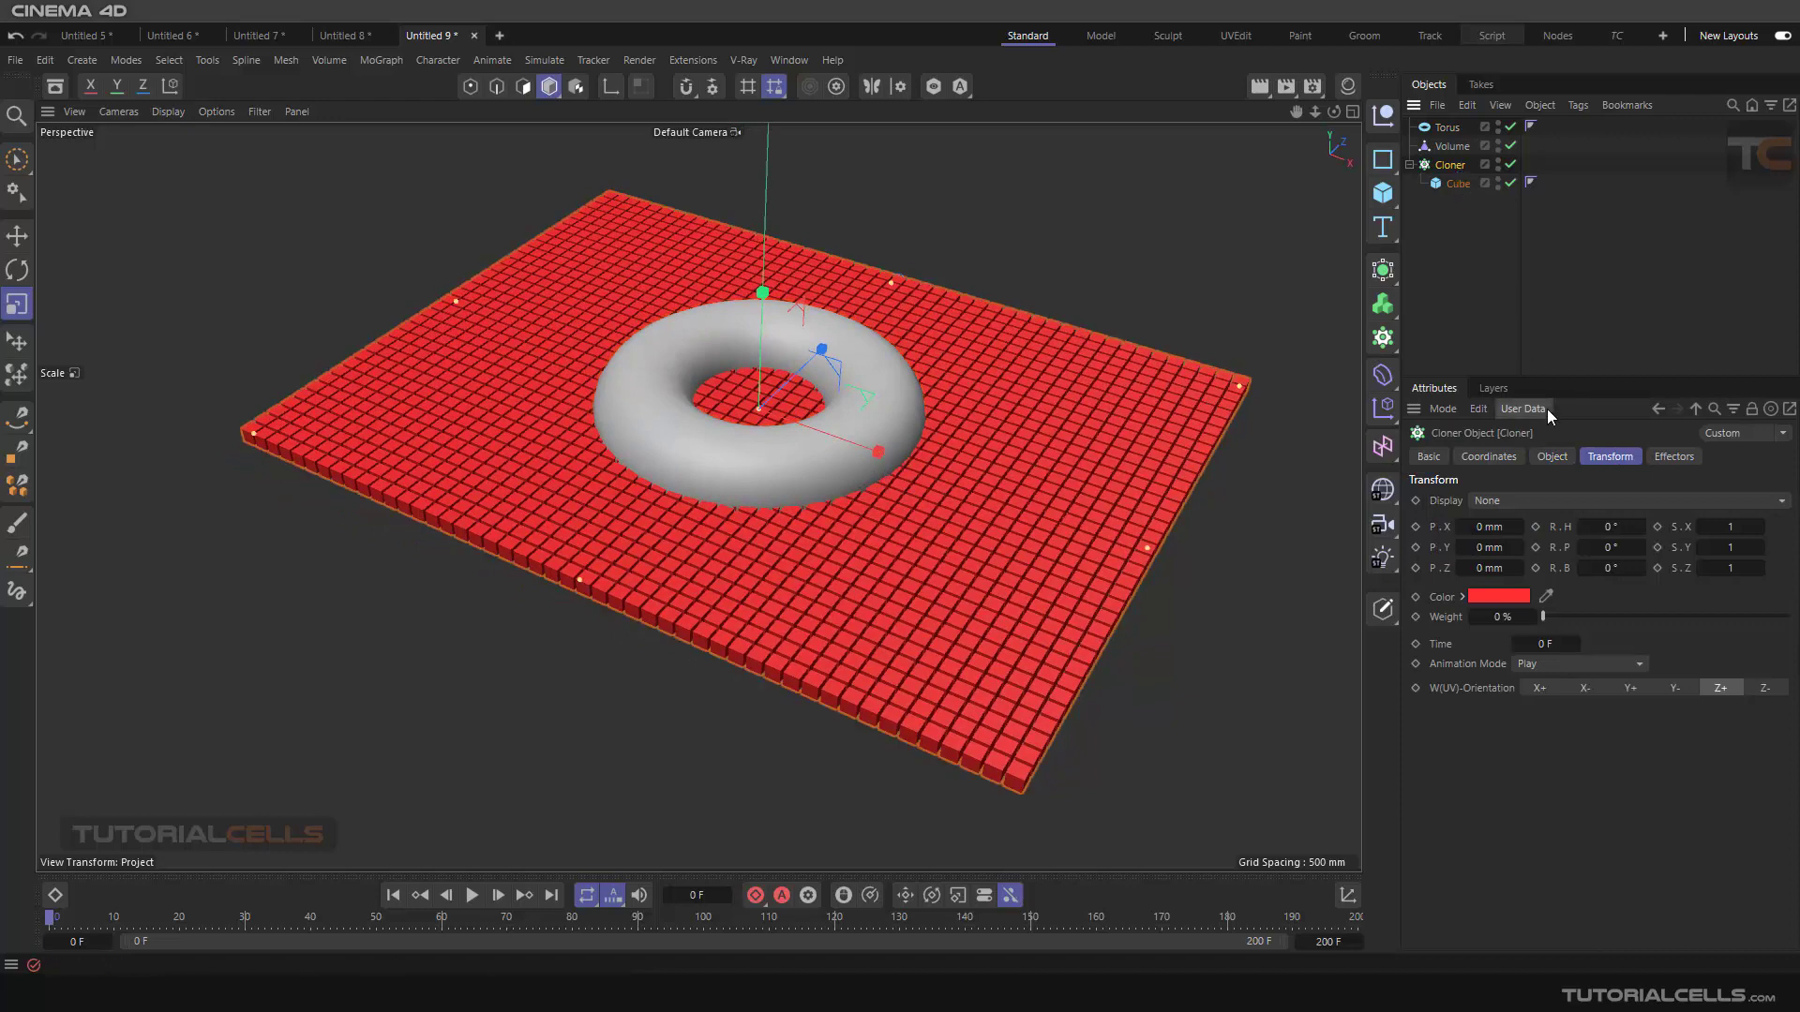
{"action": "left_click", "coordinate": [1451, 146]}
{"action": "left_click", "coordinate": [1615, 457]}
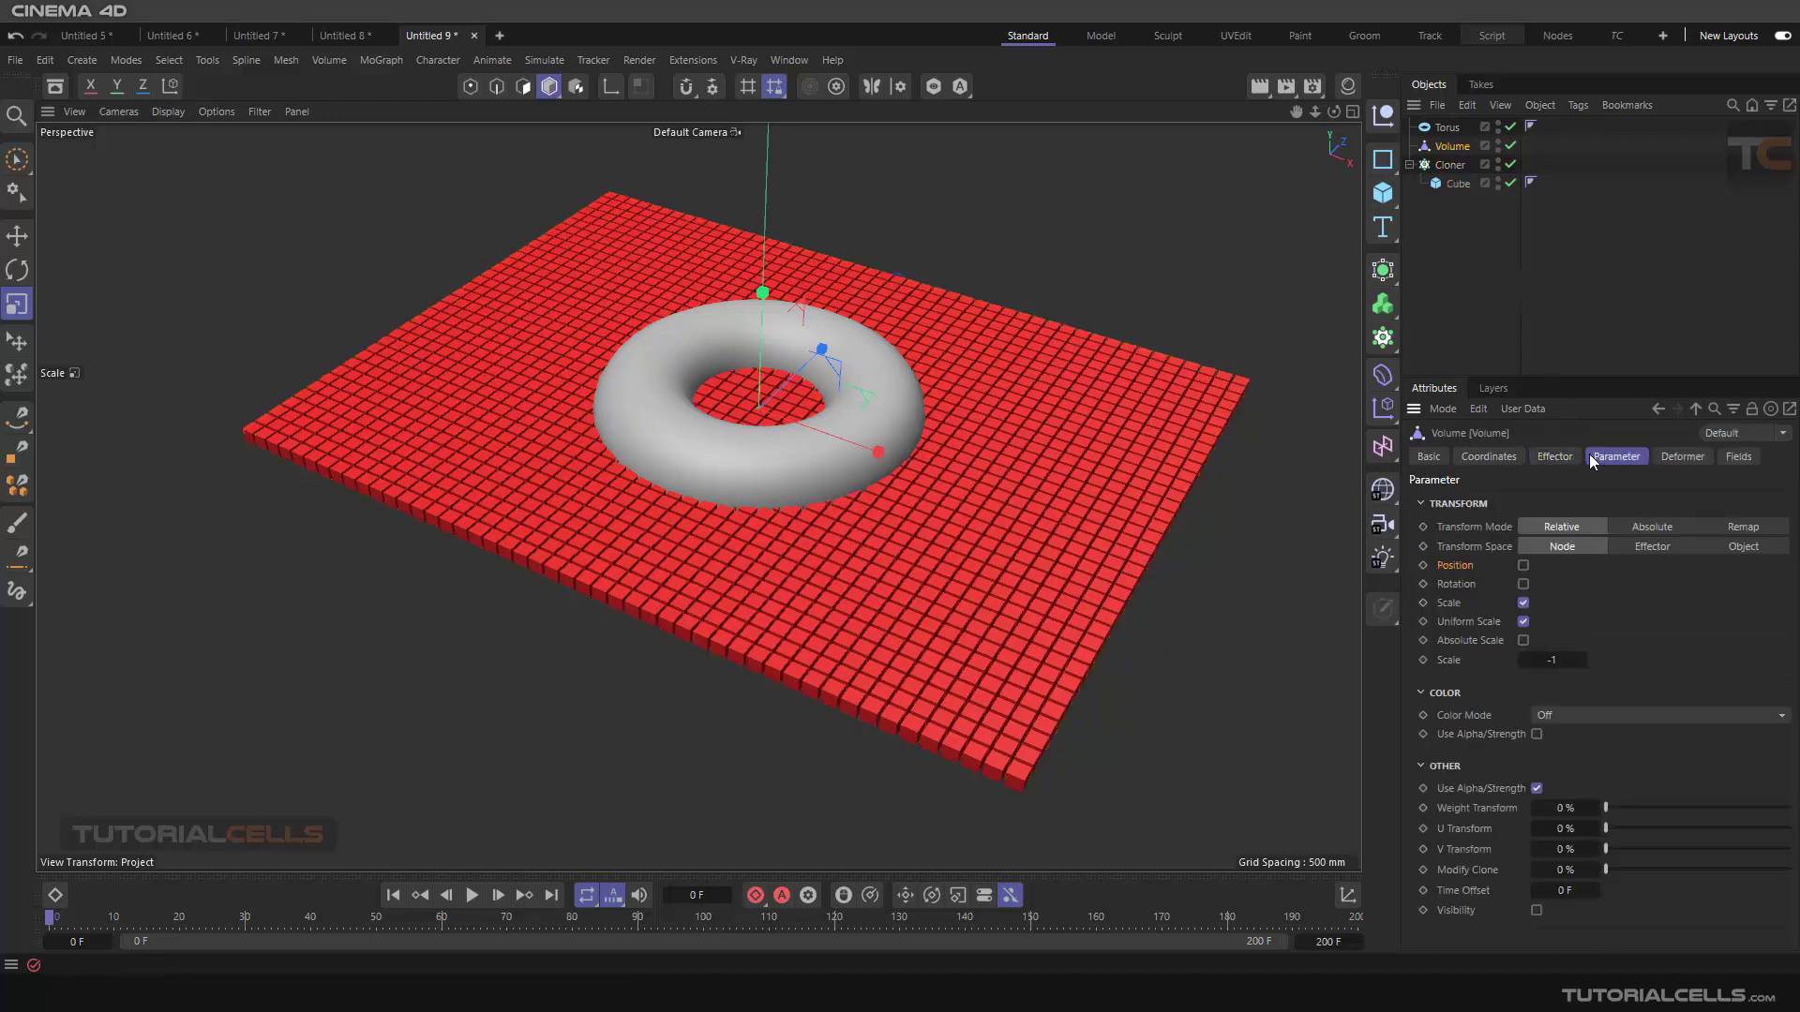
Step: Untick Scale, enable Position and set P.Y to 500 mm on the Volume effector
{"action": "left_click", "coordinate": [1523, 604]}
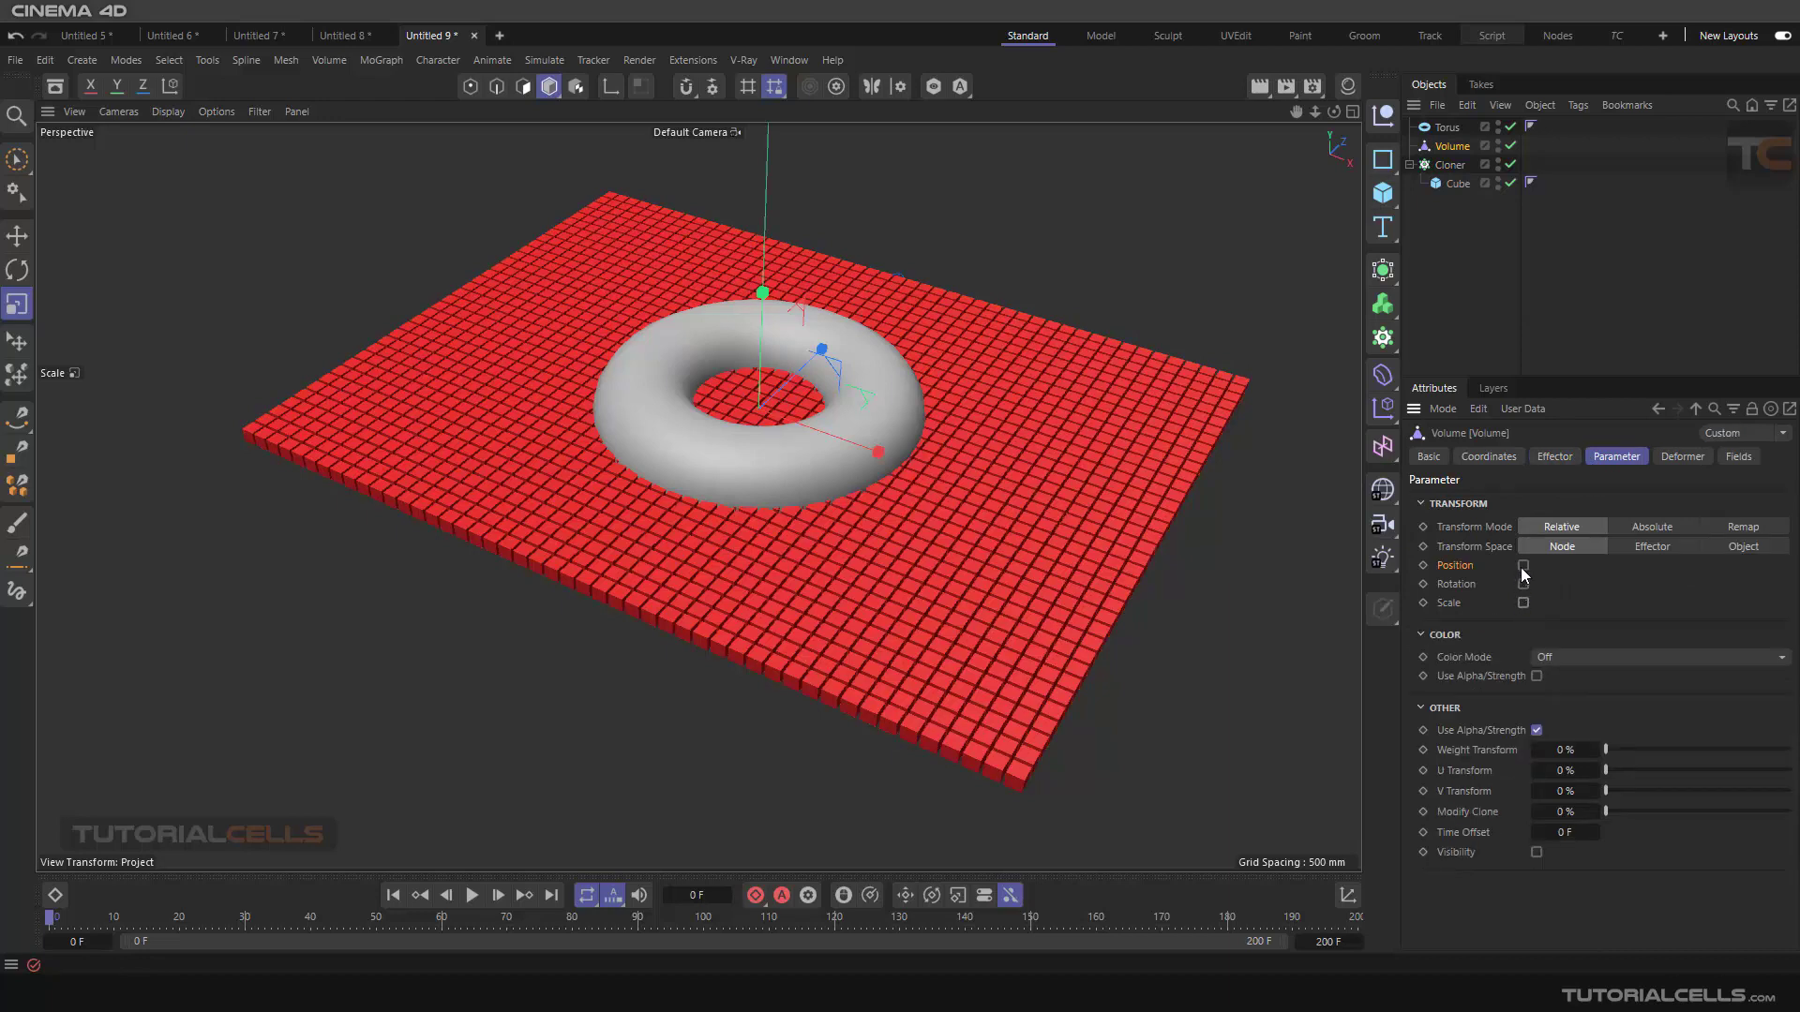
{"action": "left_click", "coordinate": [1523, 565]}
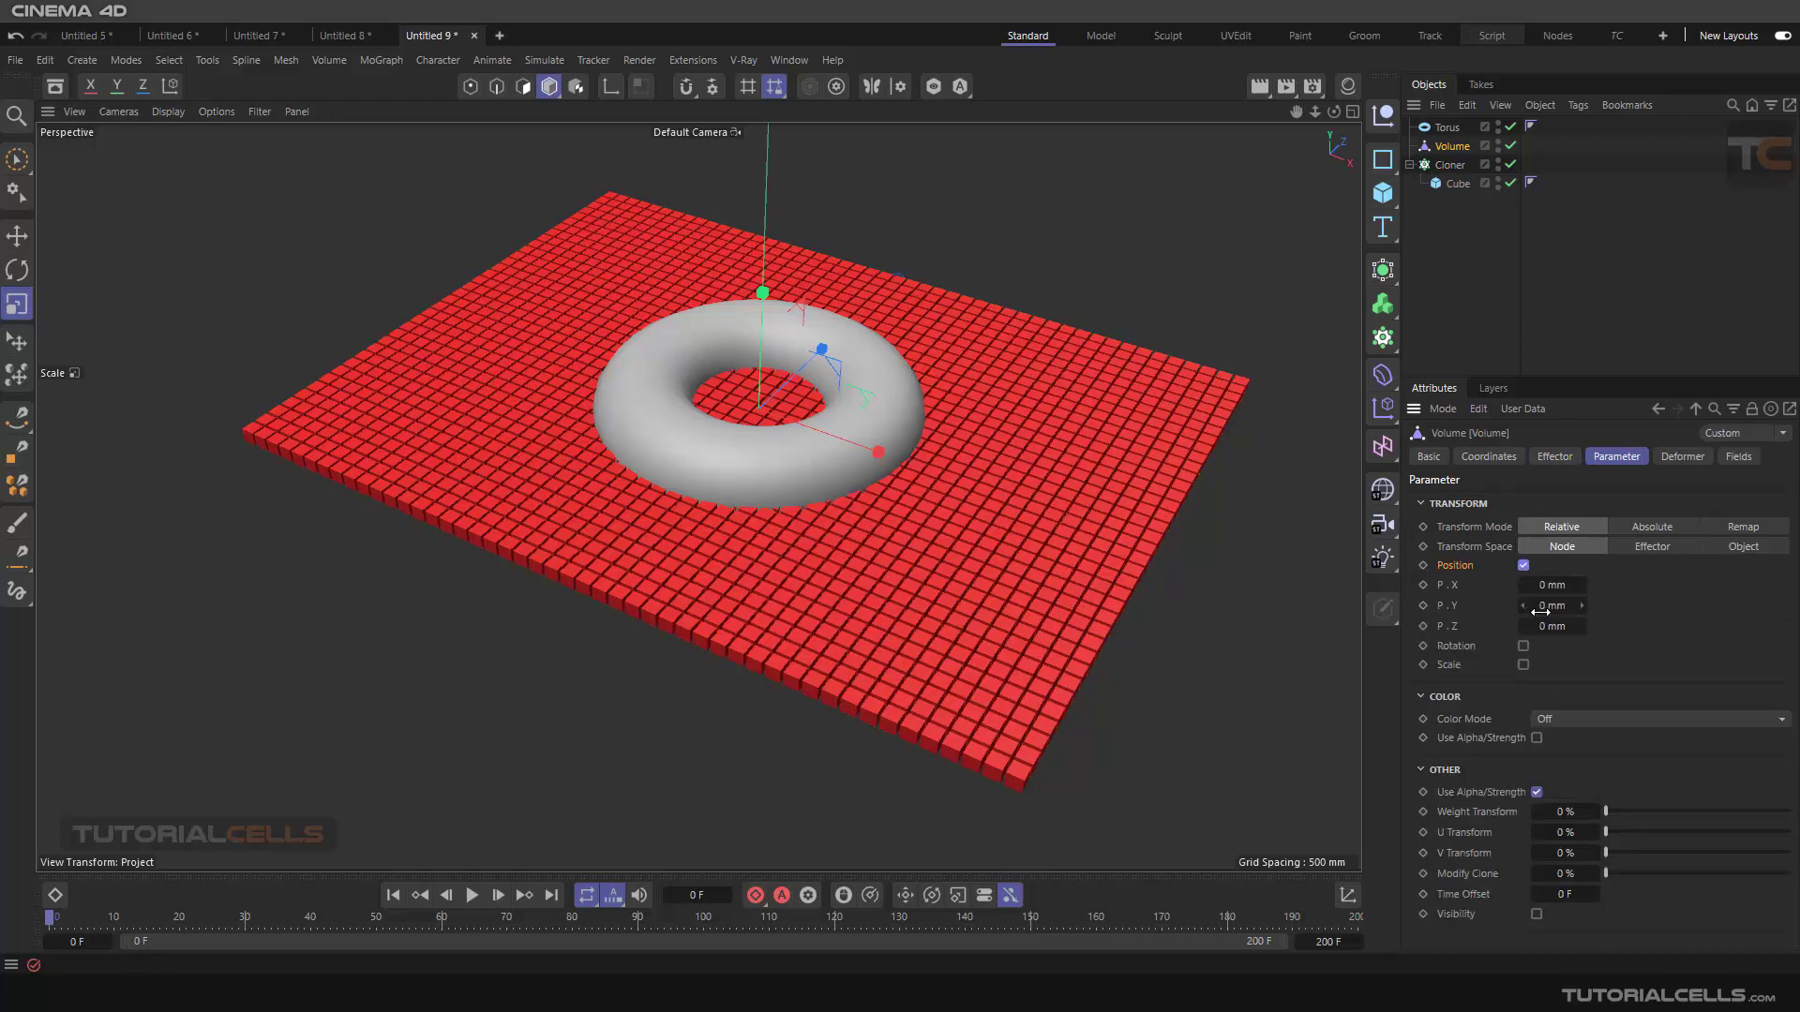
{"action": "double_click", "coordinate": [1540, 608]}
{"action": "type", "text": "500"}
{"action": "key", "text": "Return"}
Step: Assign the Torus as the Volume effector's volume object and hide the torus in the viewport
{"action": "left_click", "coordinate": [1555, 456]}
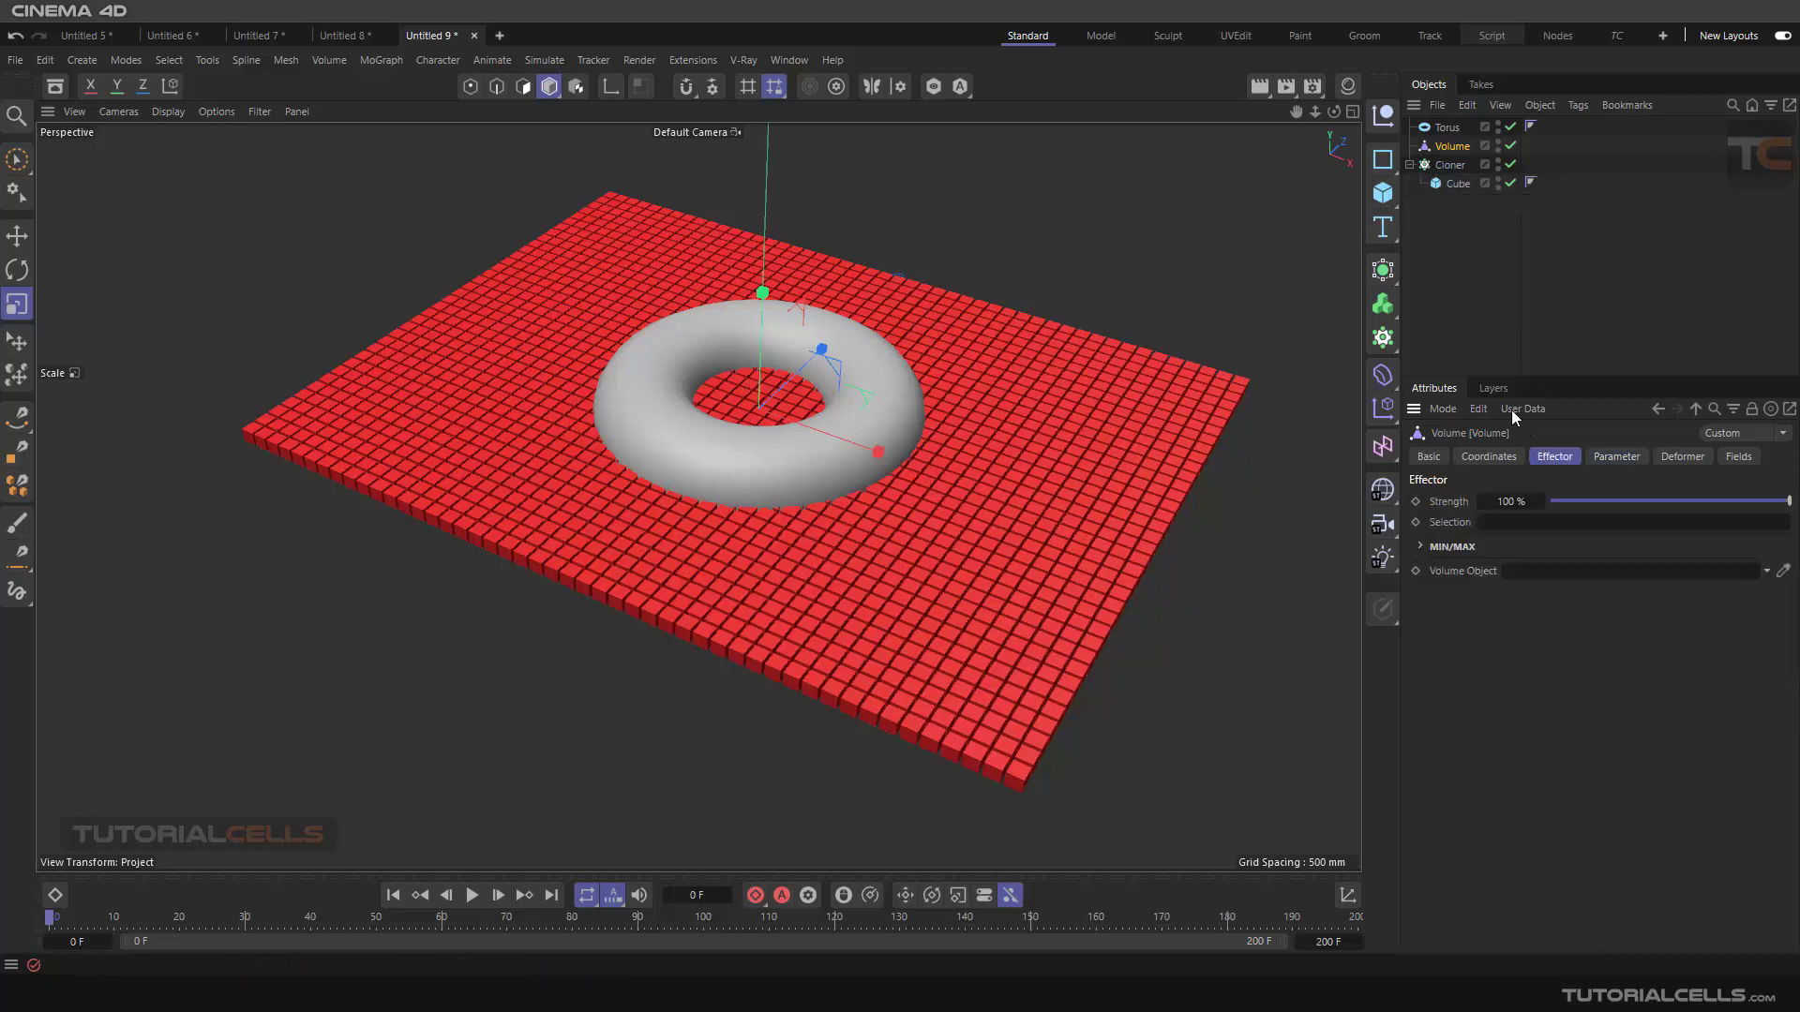
{"action": "left_click_drag", "start_coordinate": [1447, 127], "coordinate": [1528, 579]}
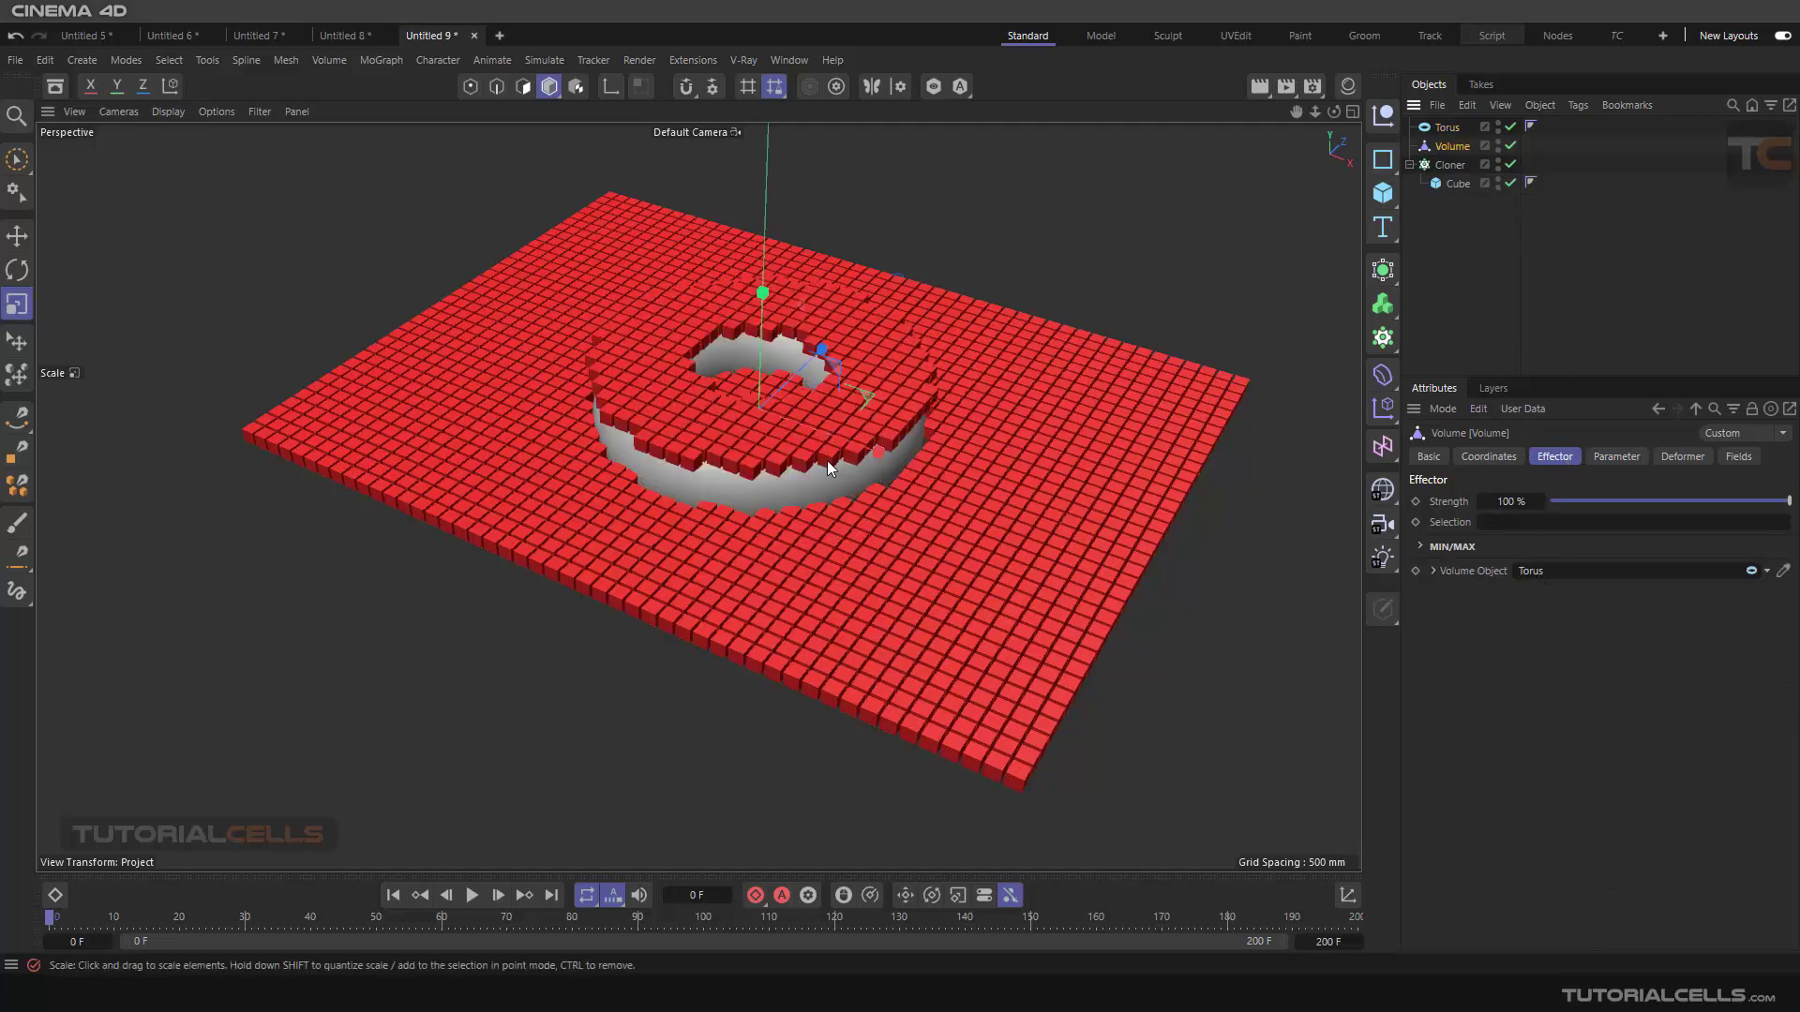
{"action": "left_click_drag", "start_coordinate": [801, 487], "coordinate": [825, 450], "text": "alt"}
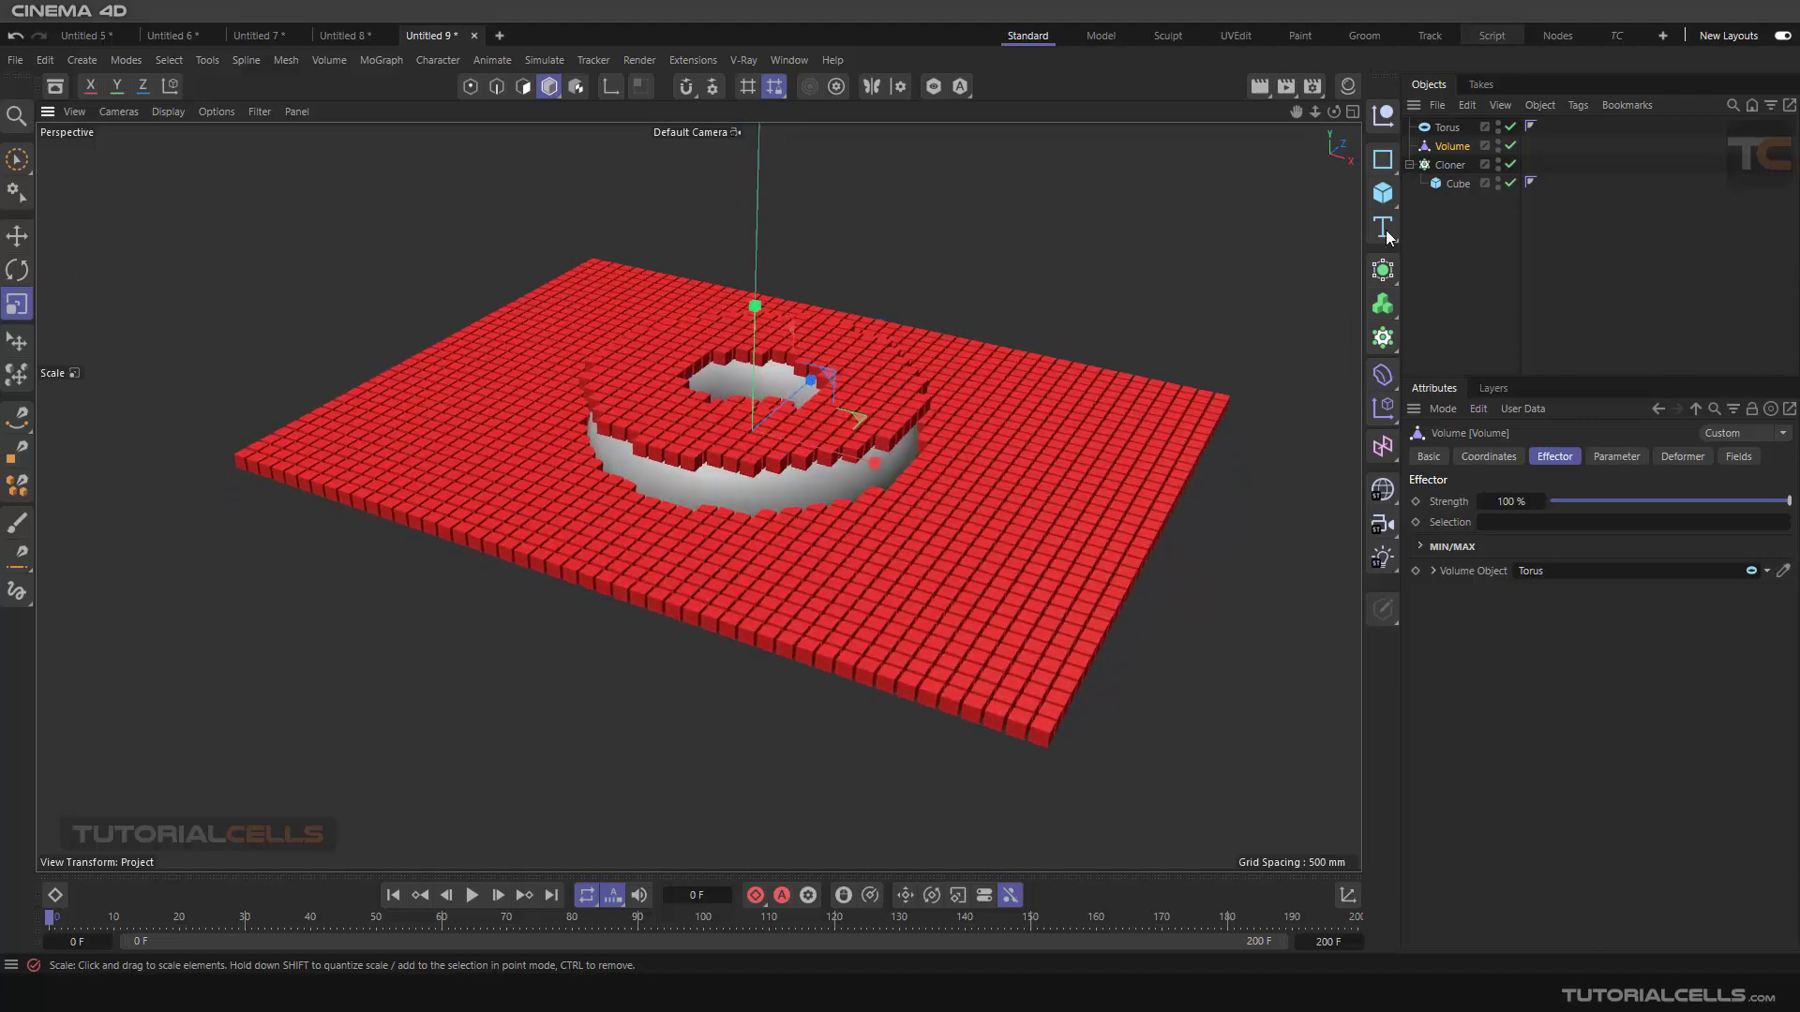
{"action": "left_click", "coordinate": [1498, 124]}
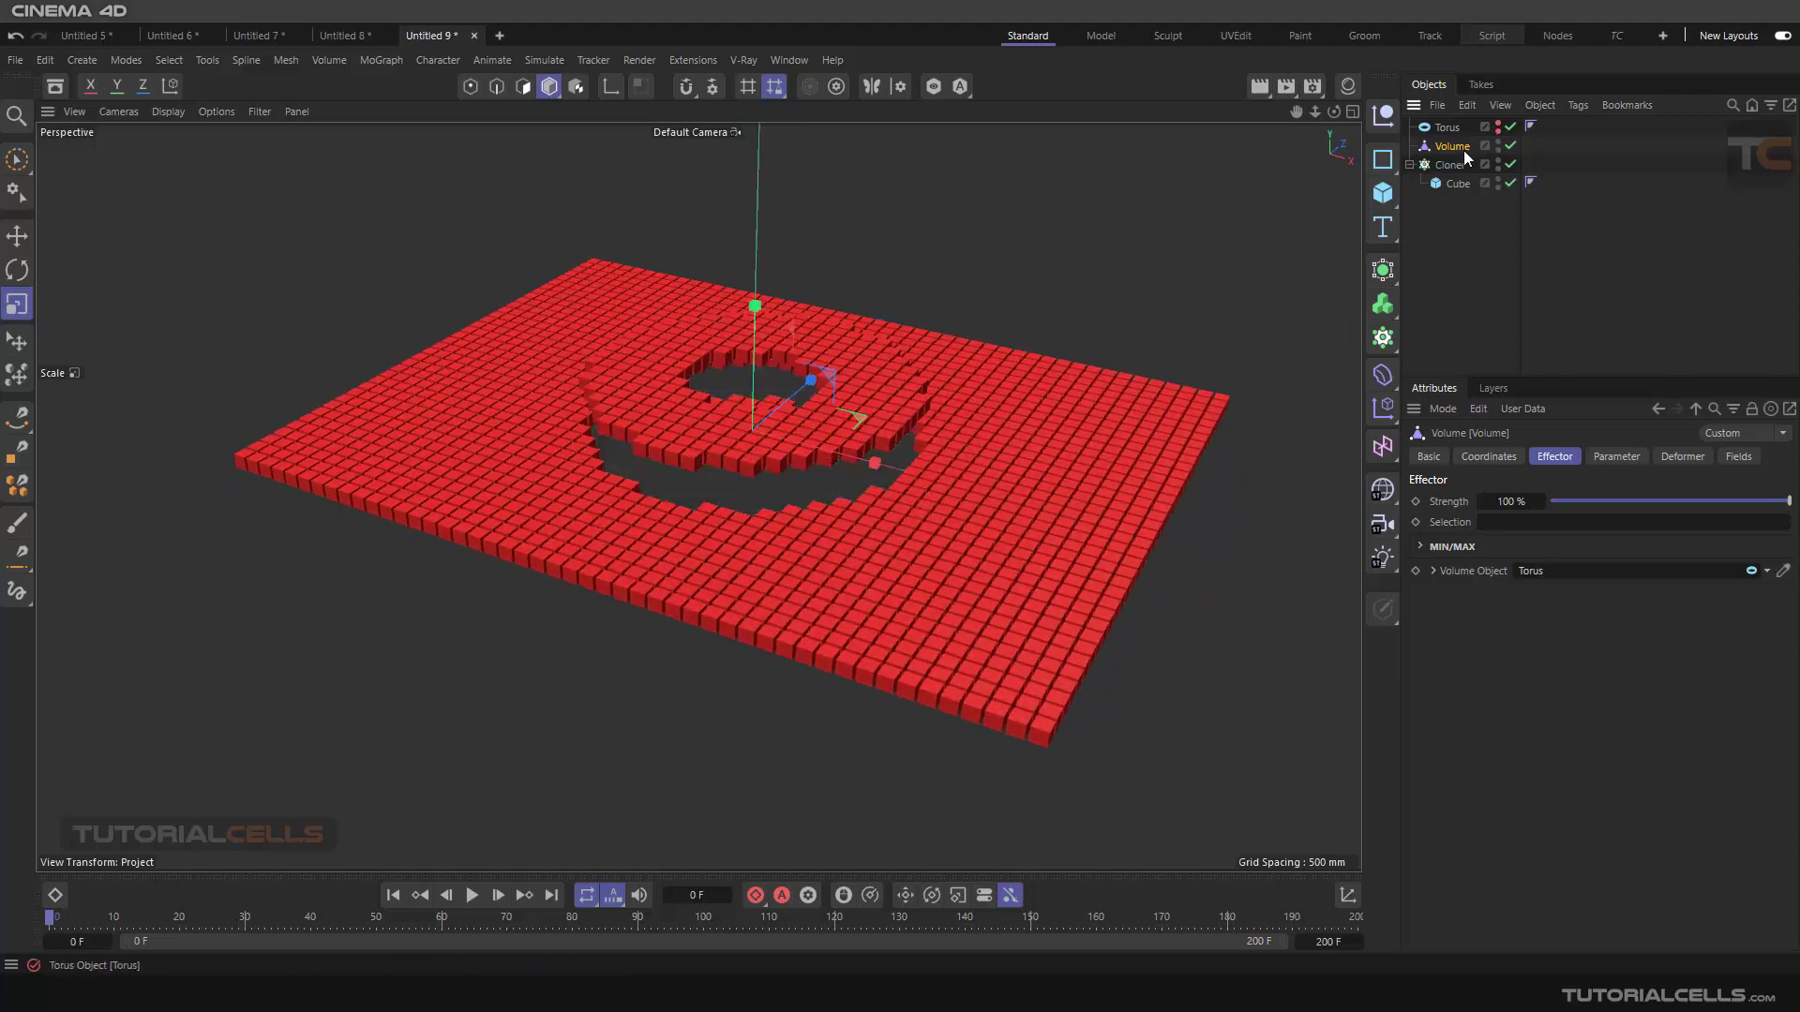
{"action": "left_click_drag", "start_coordinate": [812, 431], "coordinate": [848, 441], "text": "alt"}
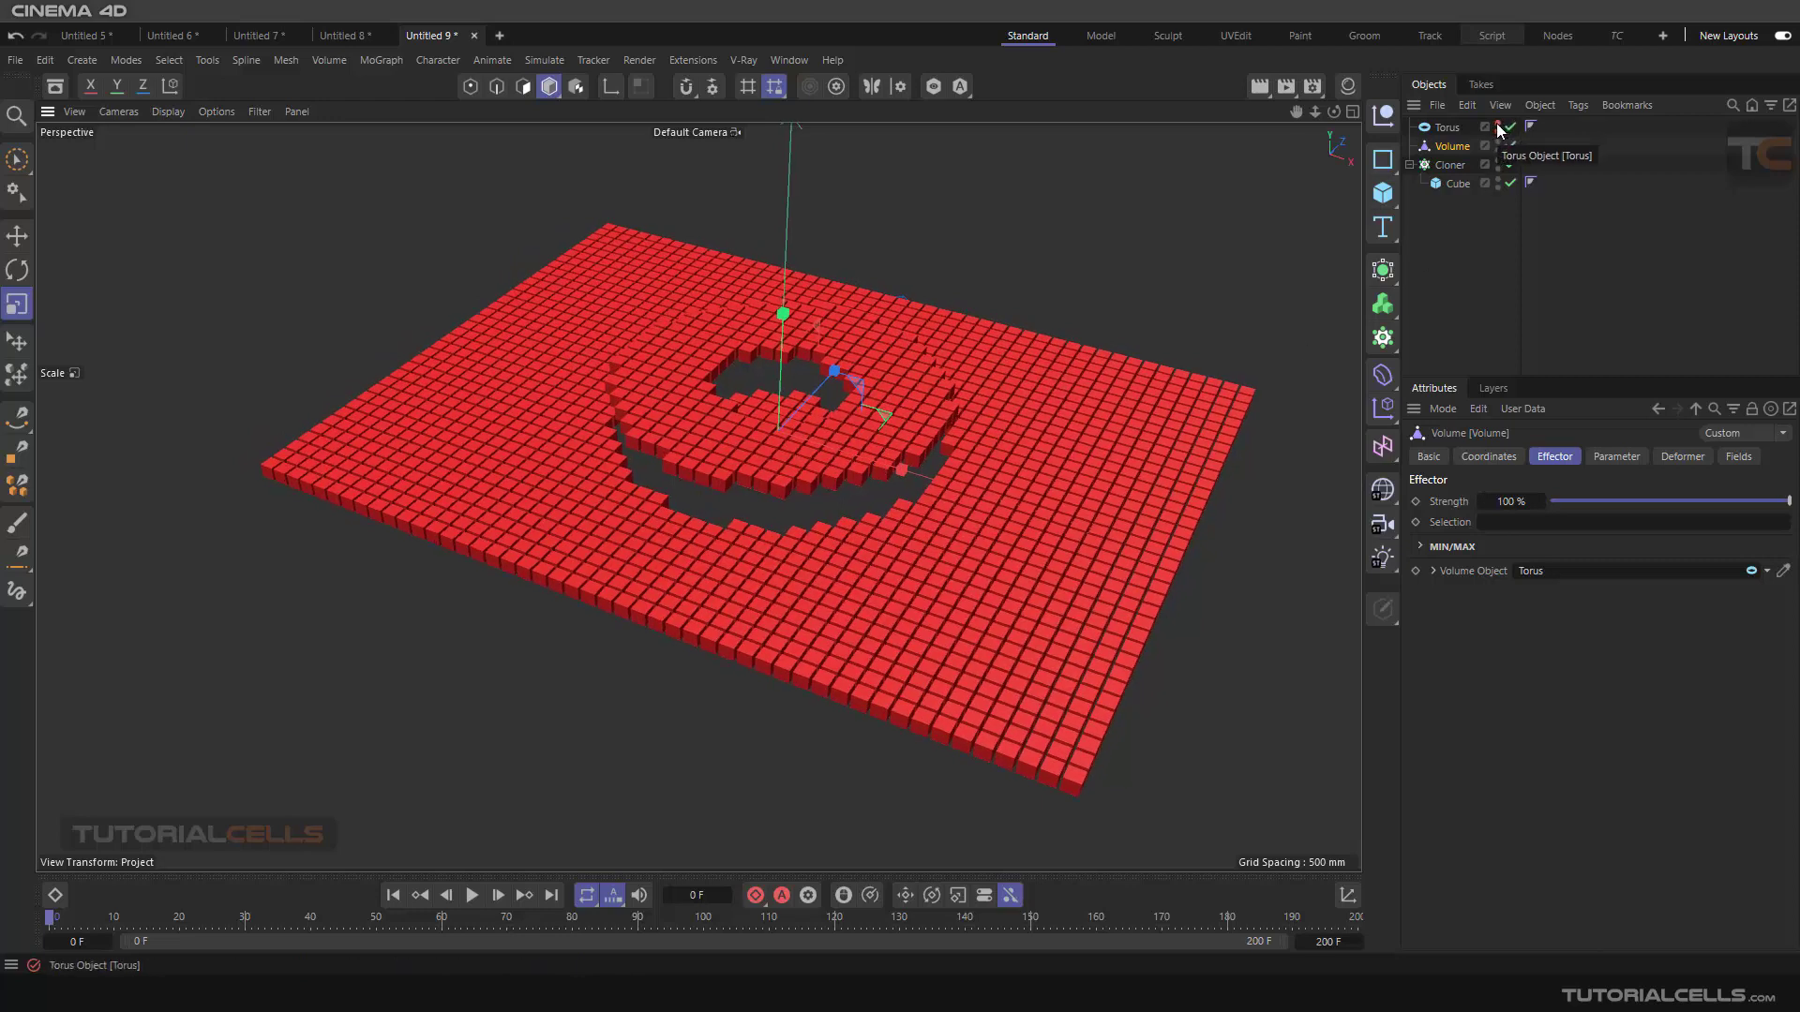
Step: Slide the hidden torus along X with the Move tool, shifting the raised ring of cubes
{"action": "left_click", "coordinate": [1448, 129]}
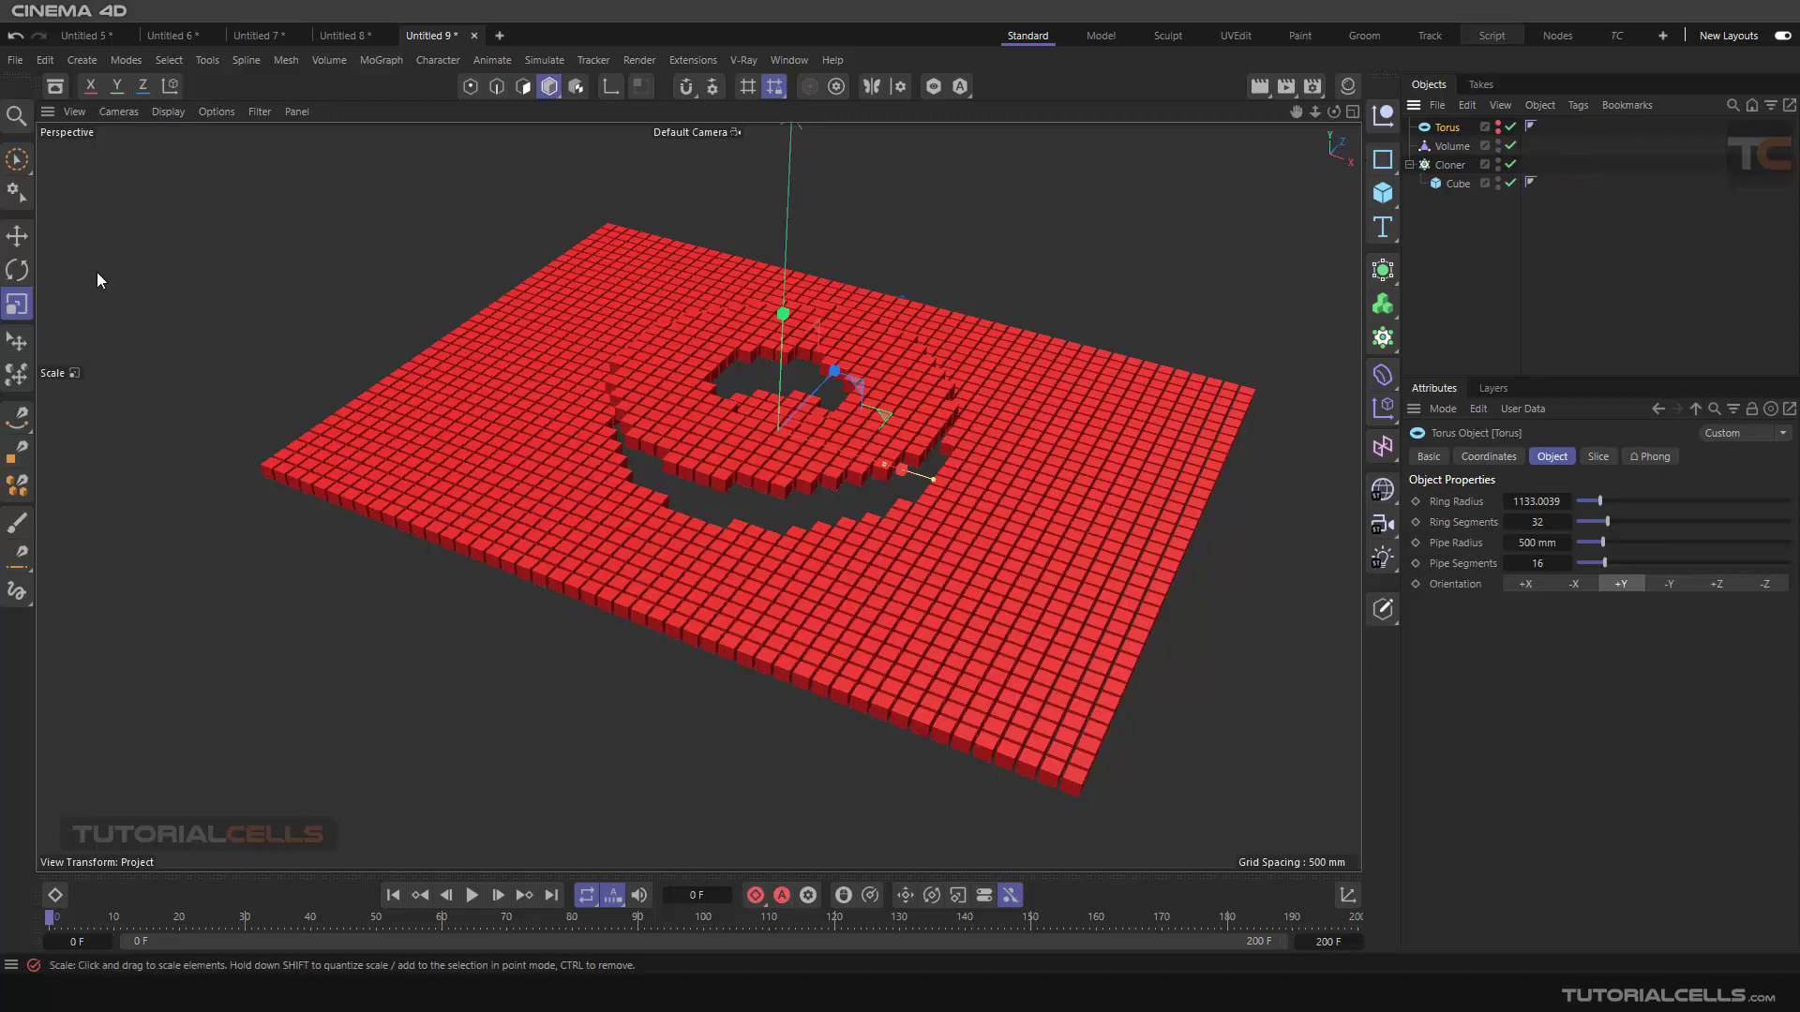
{"action": "left_click", "coordinate": [17, 235]}
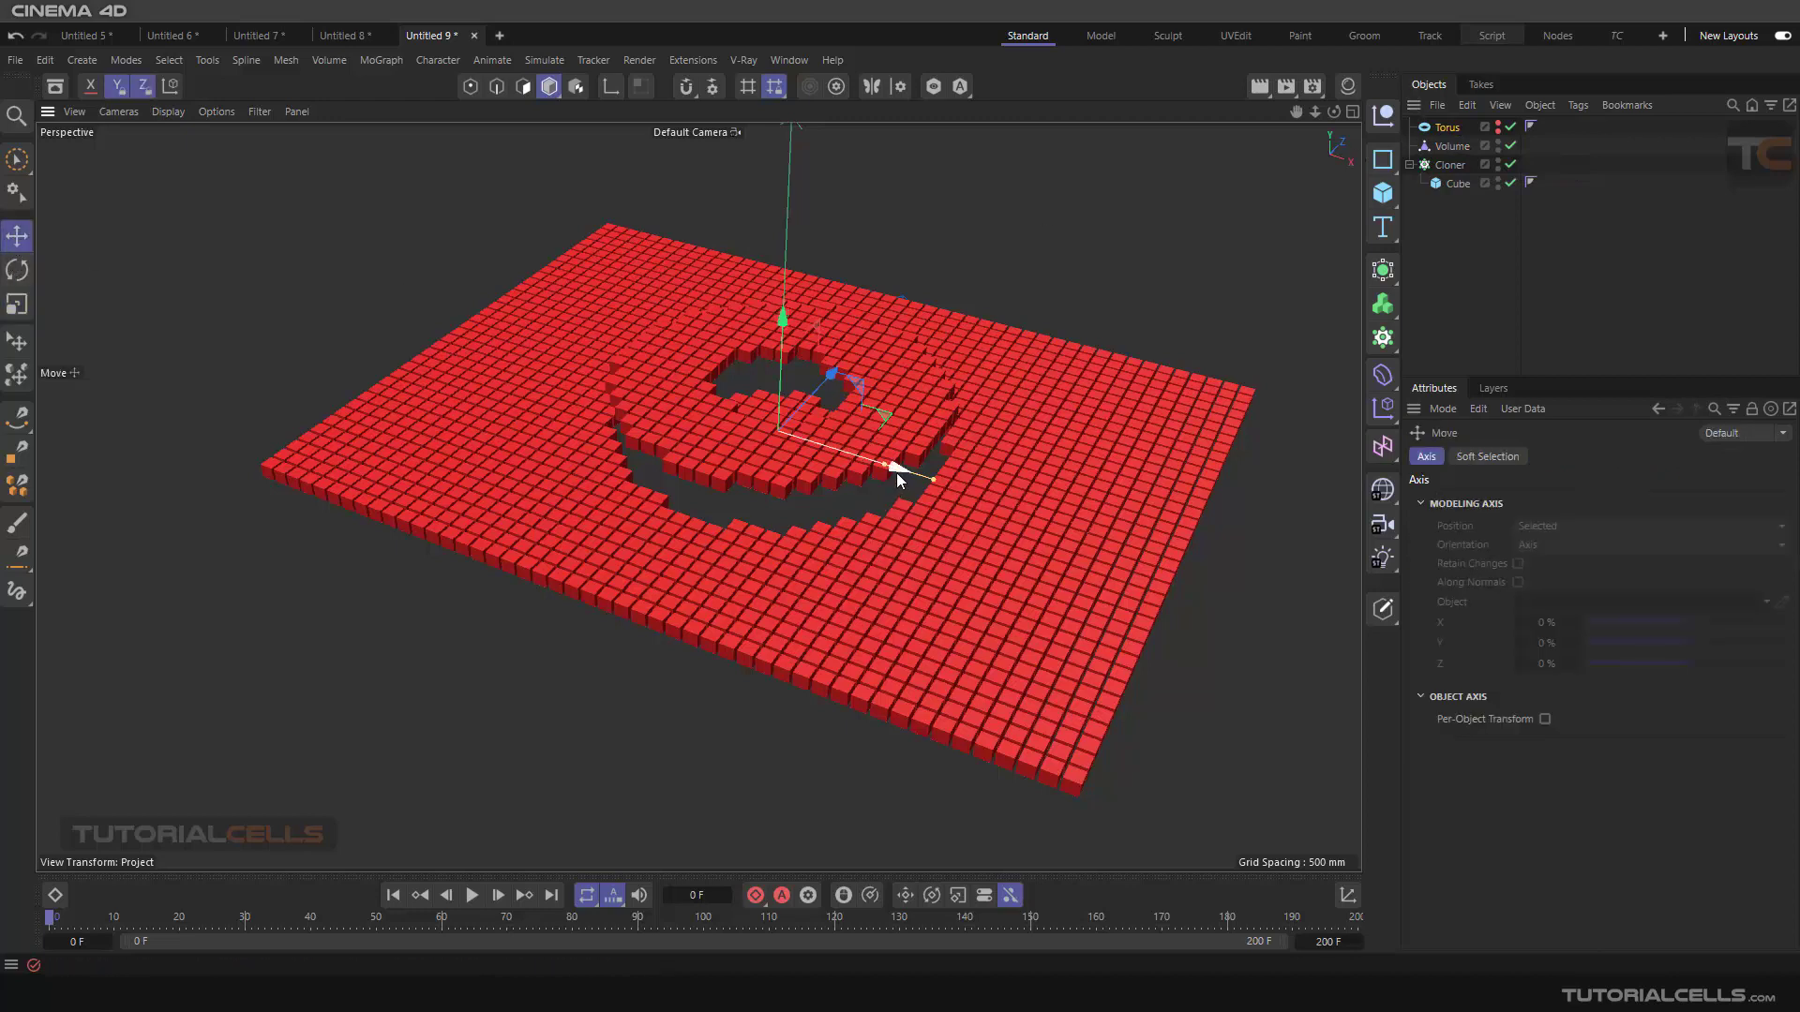
{"action": "left_click_drag", "start_coordinate": [897, 473], "coordinate": [947, 446]}
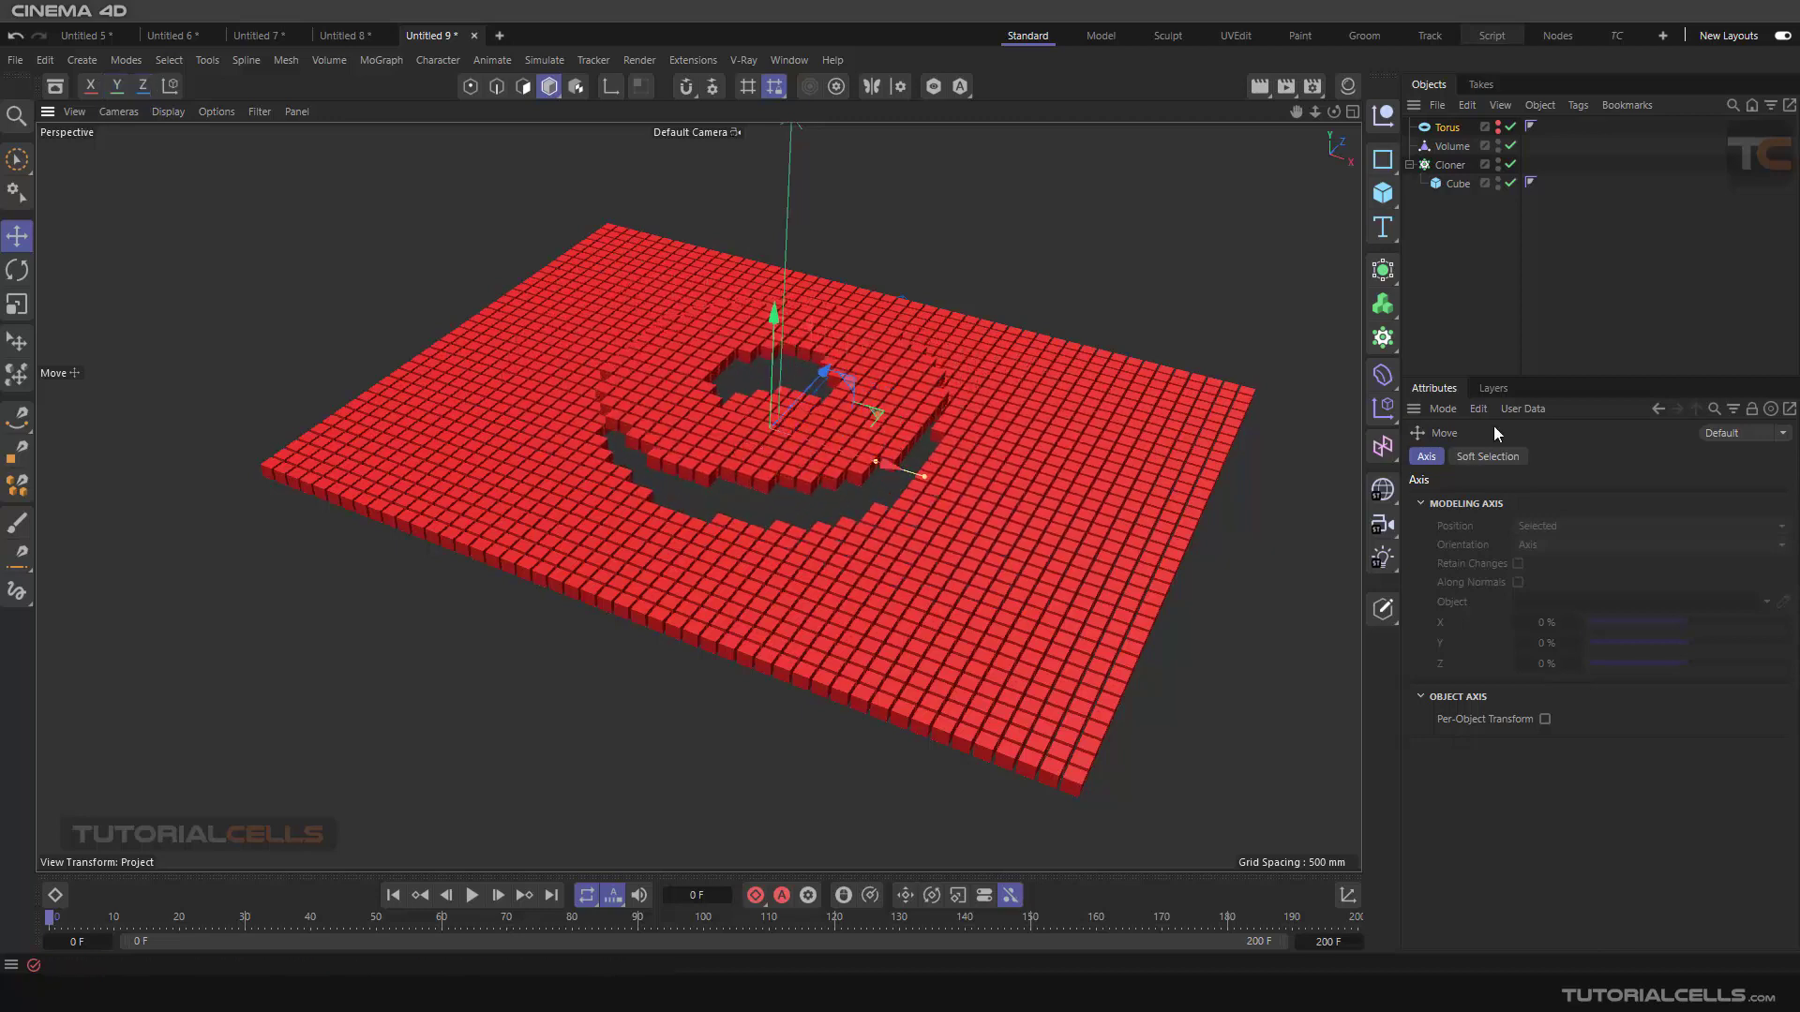
{"action": "left_click", "coordinate": [1449, 164]}
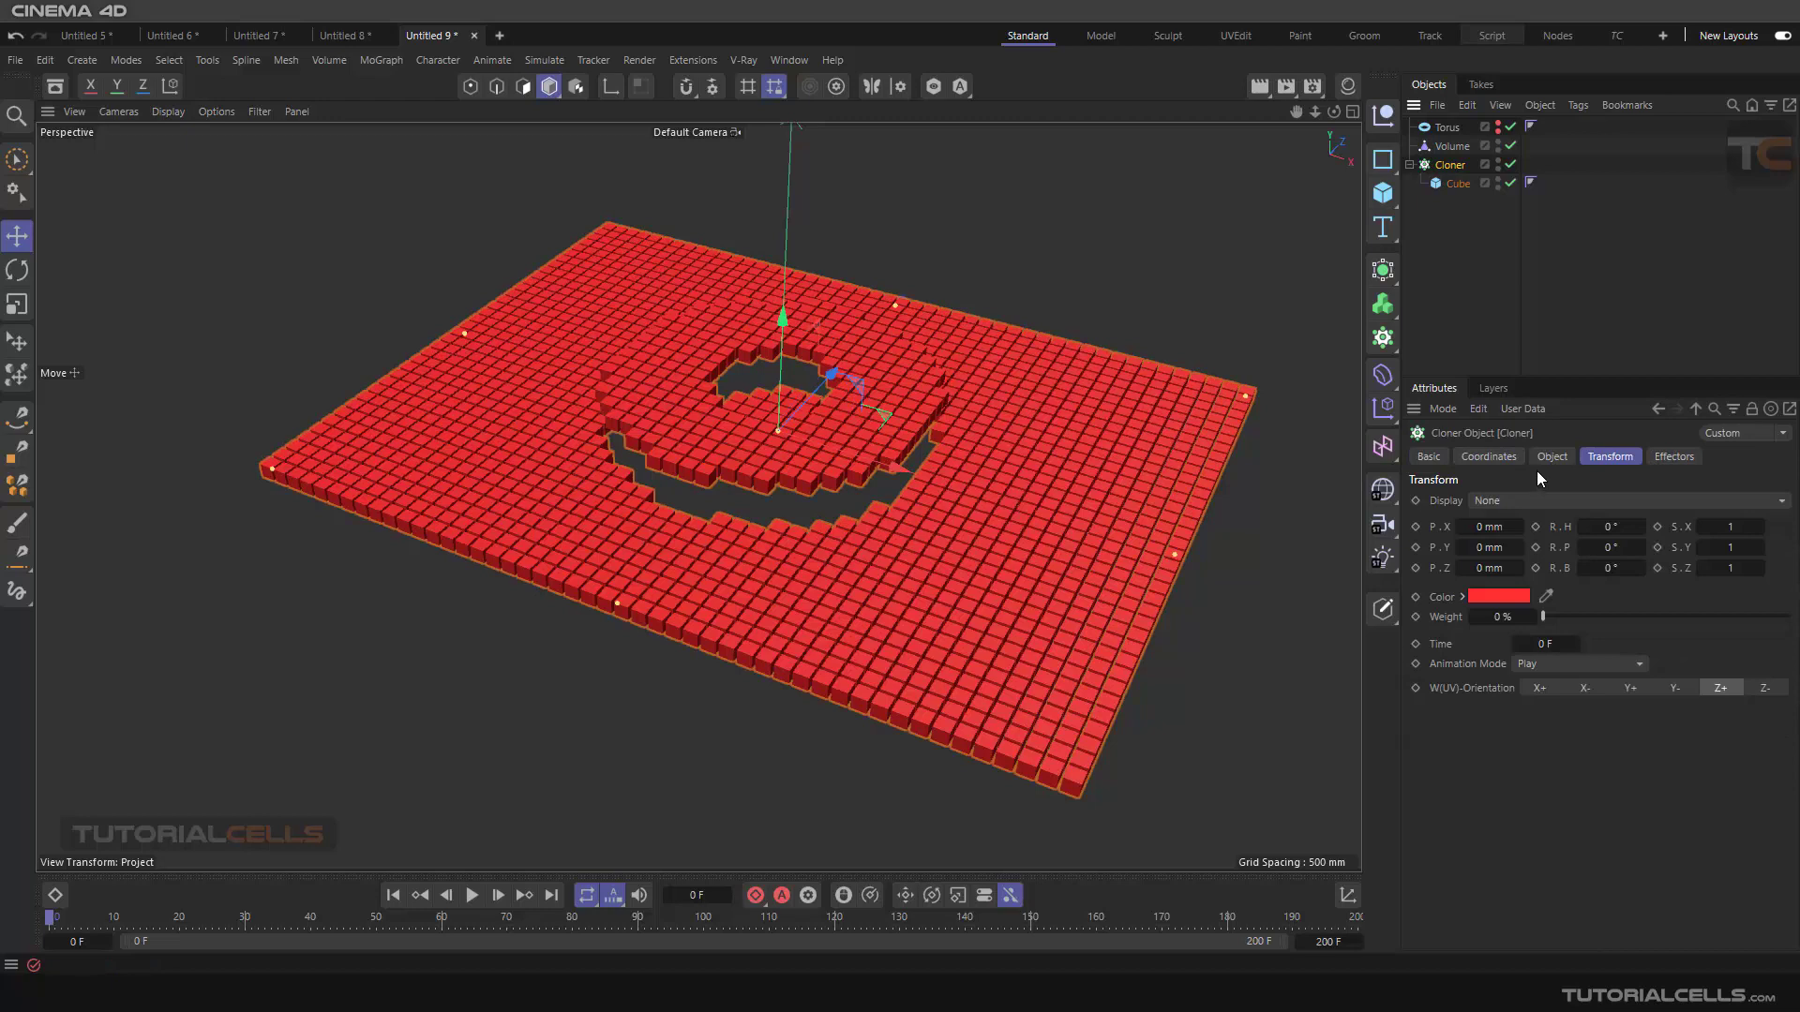
Step: Set the Volume effector's Color Mode to Effector Color with Use Alpha/Strength enabled
{"action": "left_click", "coordinate": [1446, 146]}
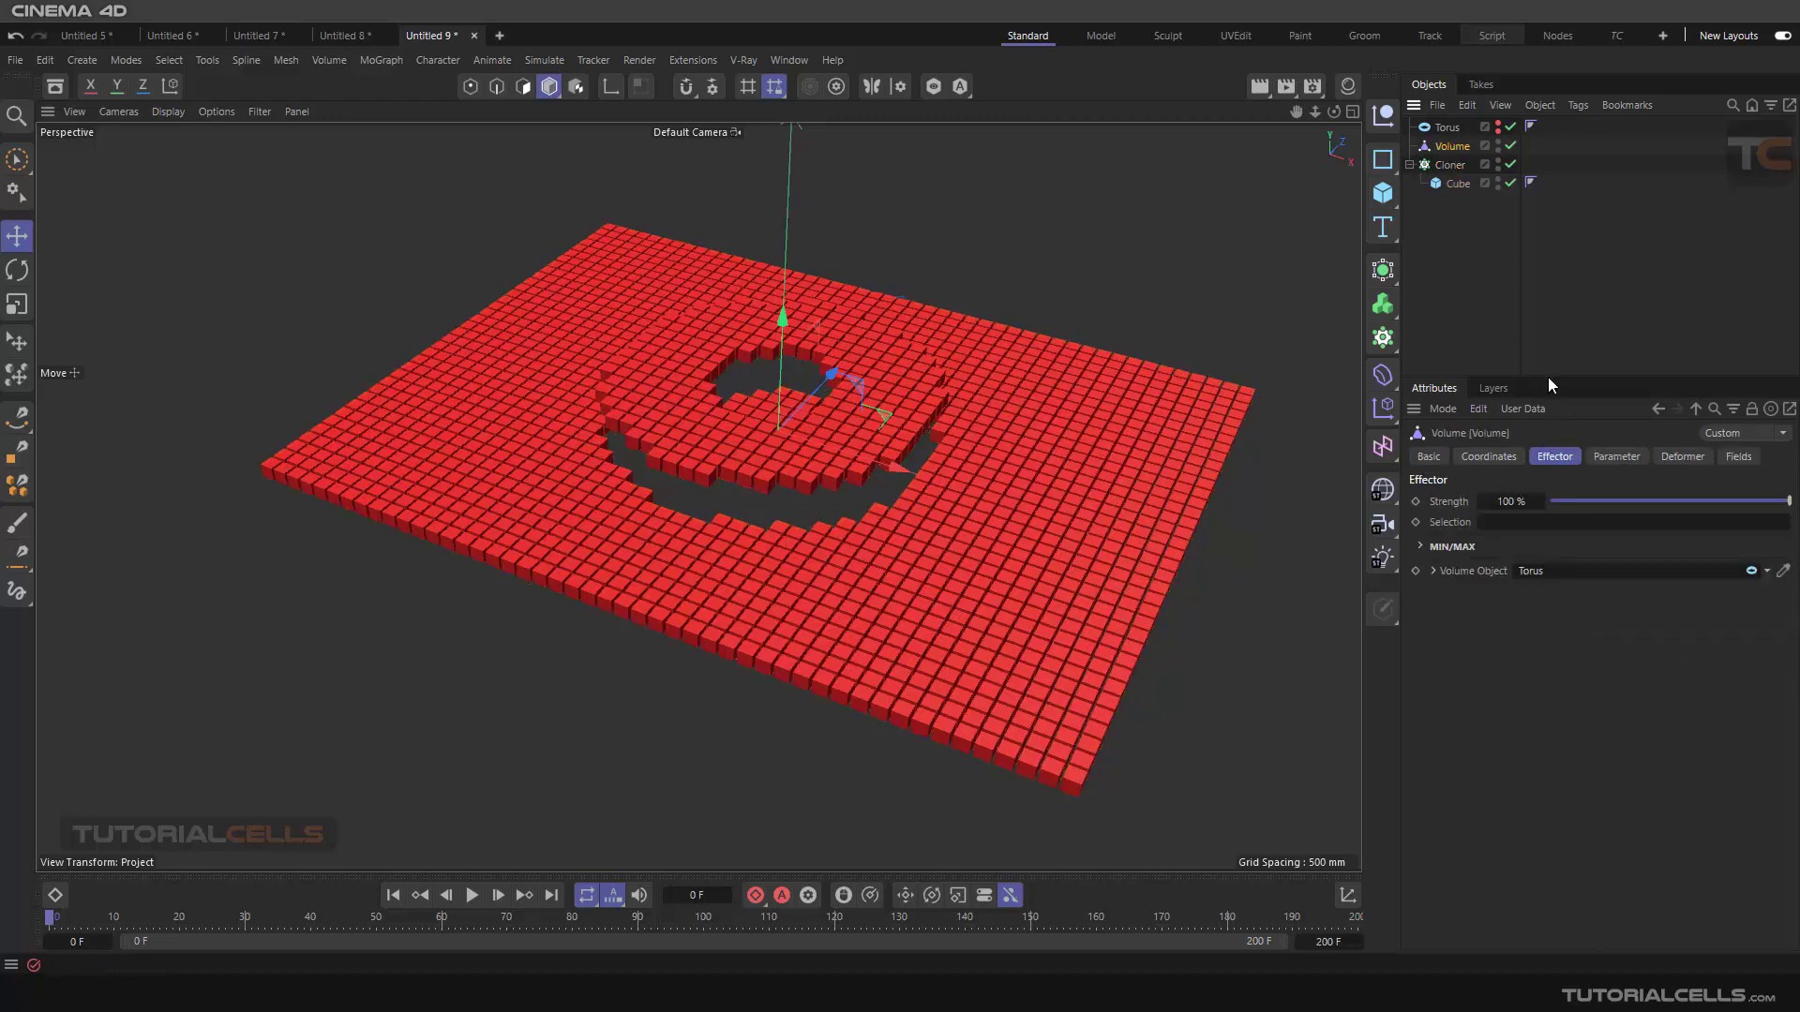
{"action": "left_click", "coordinate": [1627, 456]}
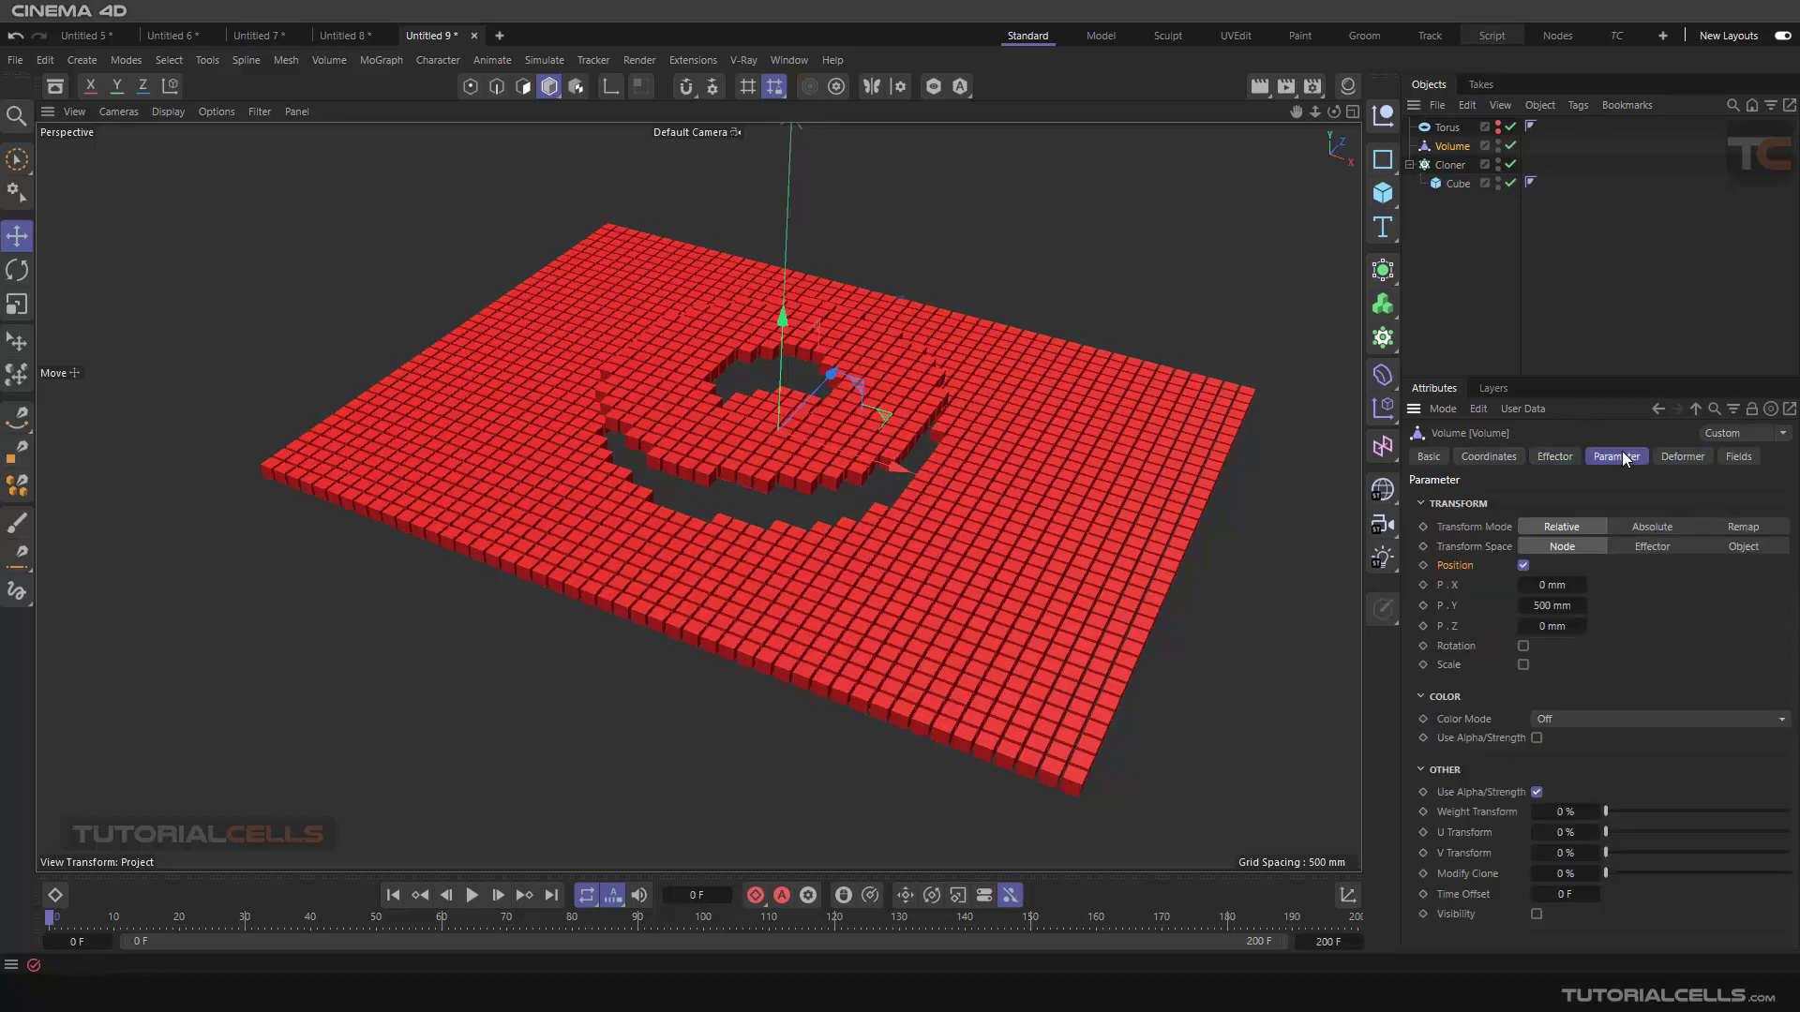
{"action": "left_click", "coordinate": [1569, 718]}
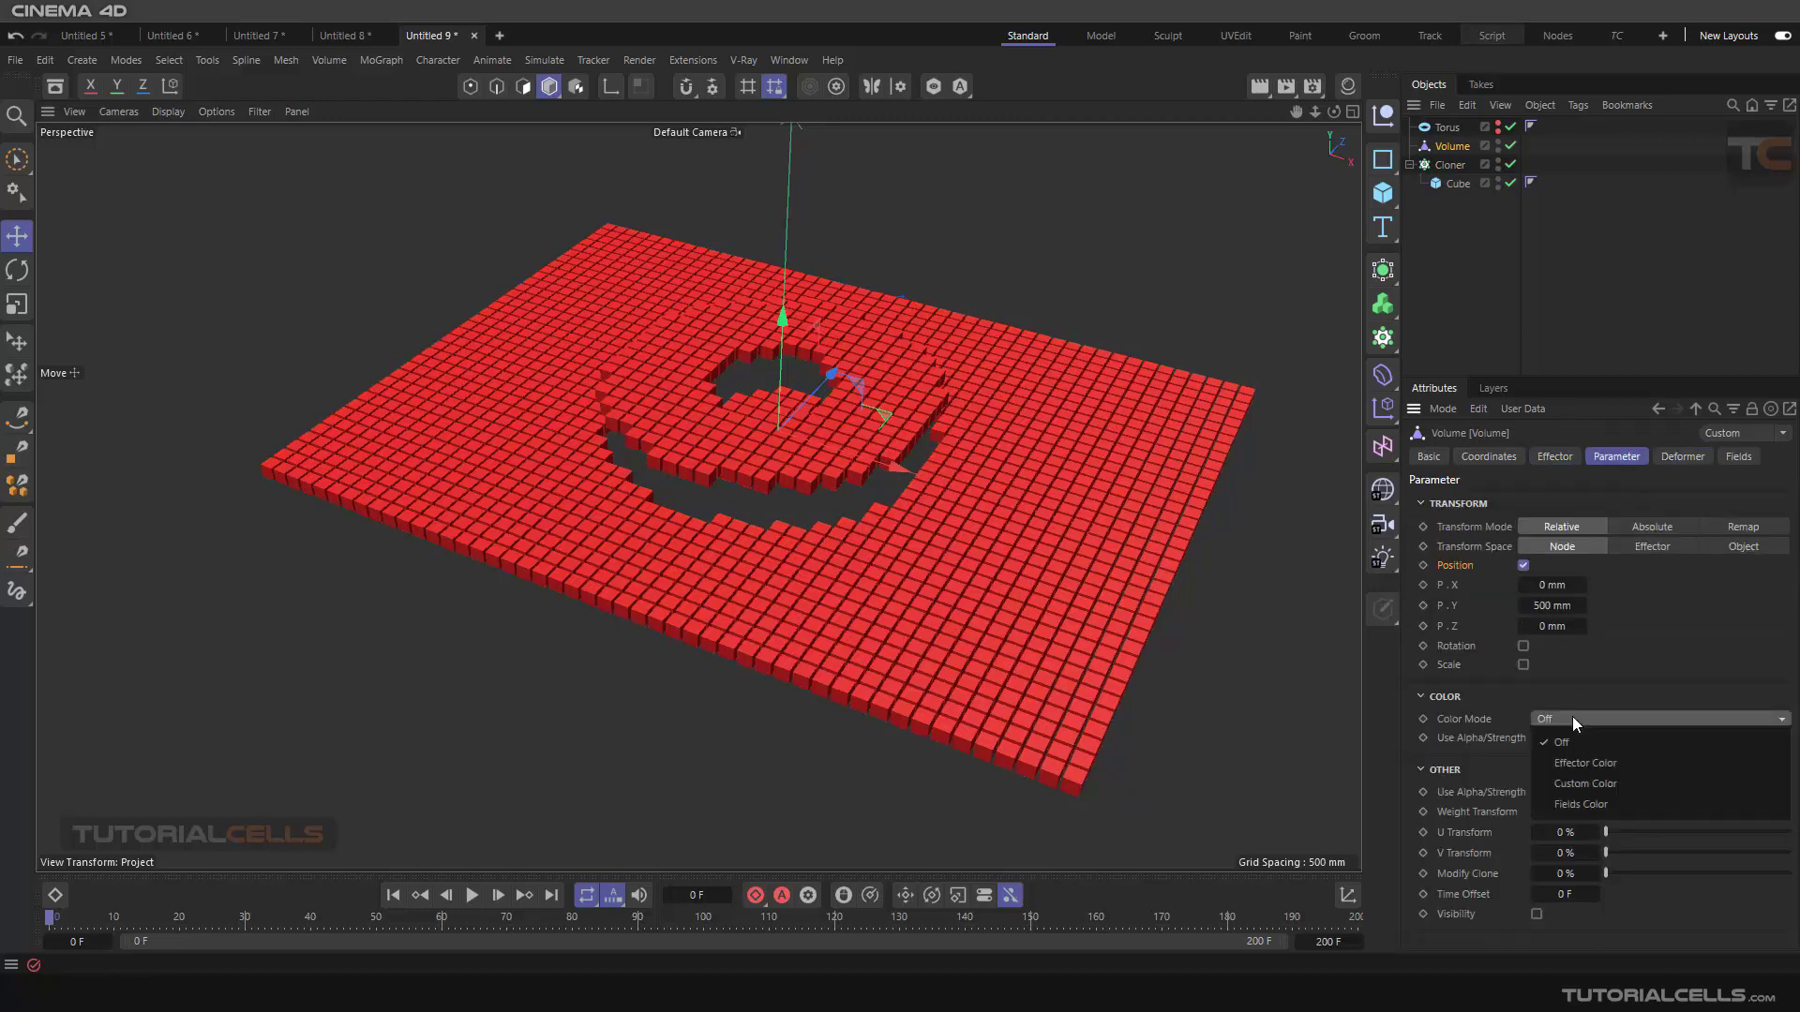
{"action": "left_click", "coordinate": [1593, 764]}
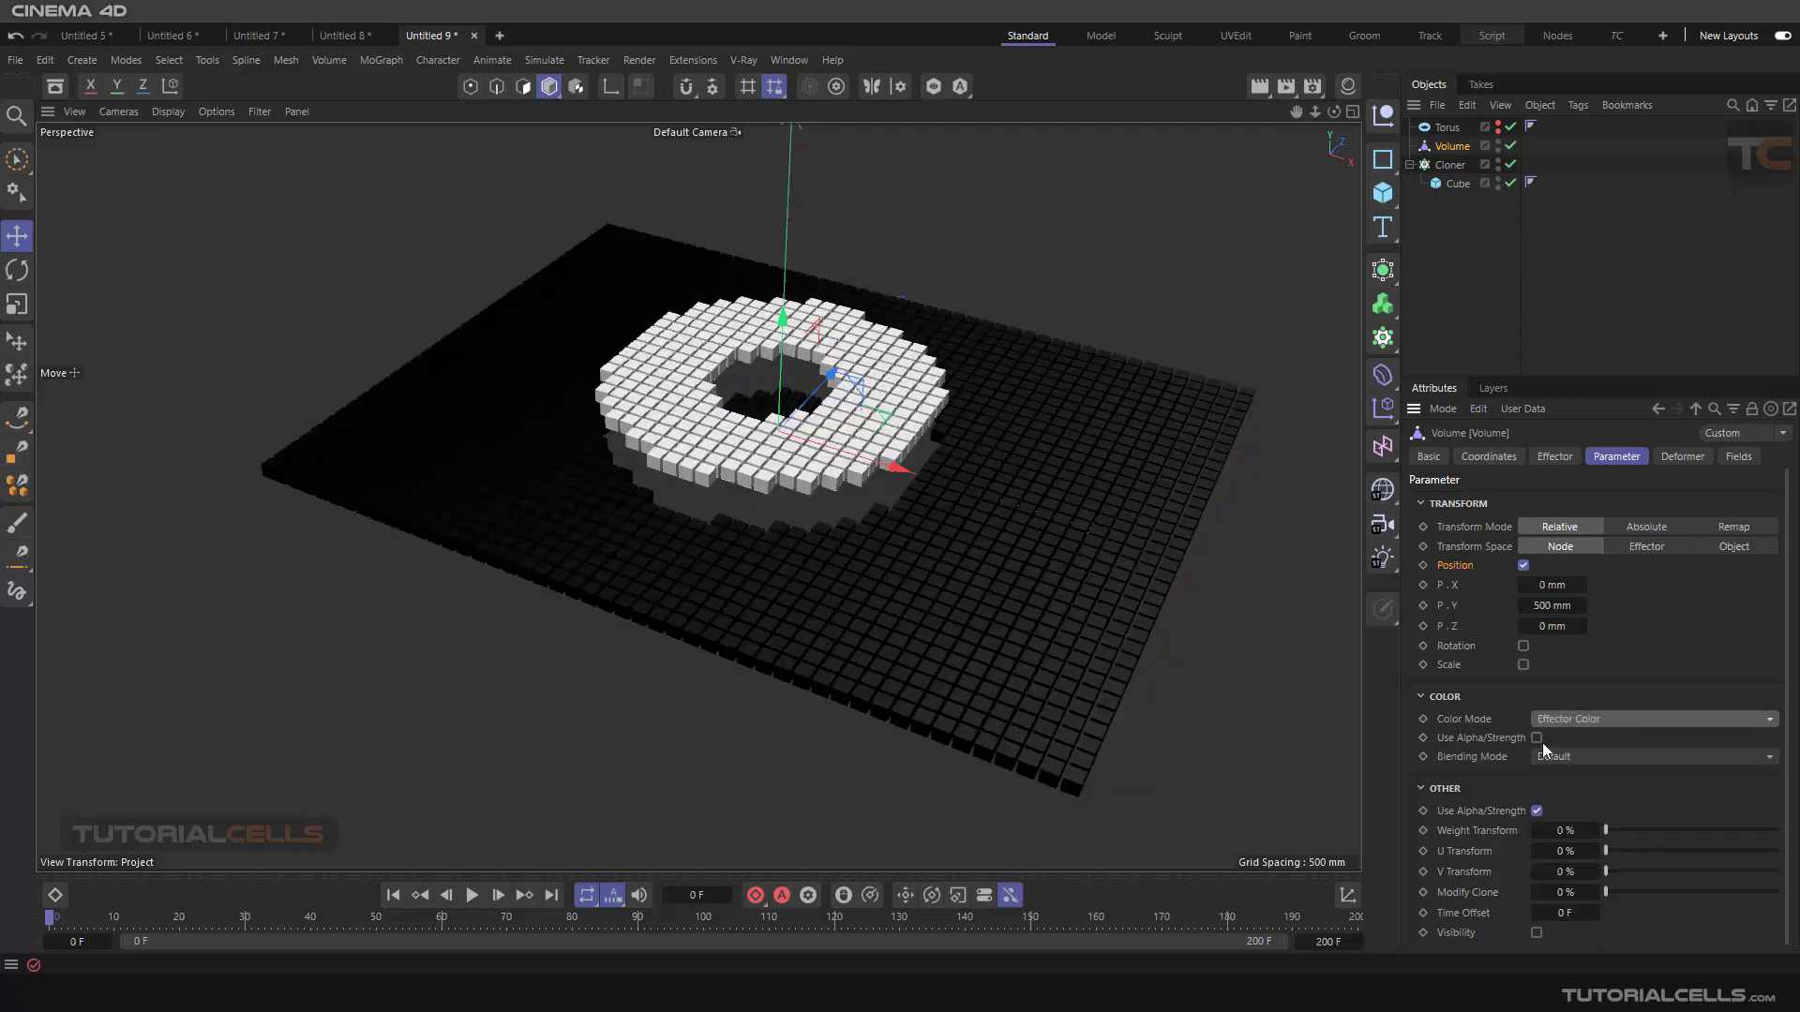
{"action": "left_click", "coordinate": [1538, 738]}
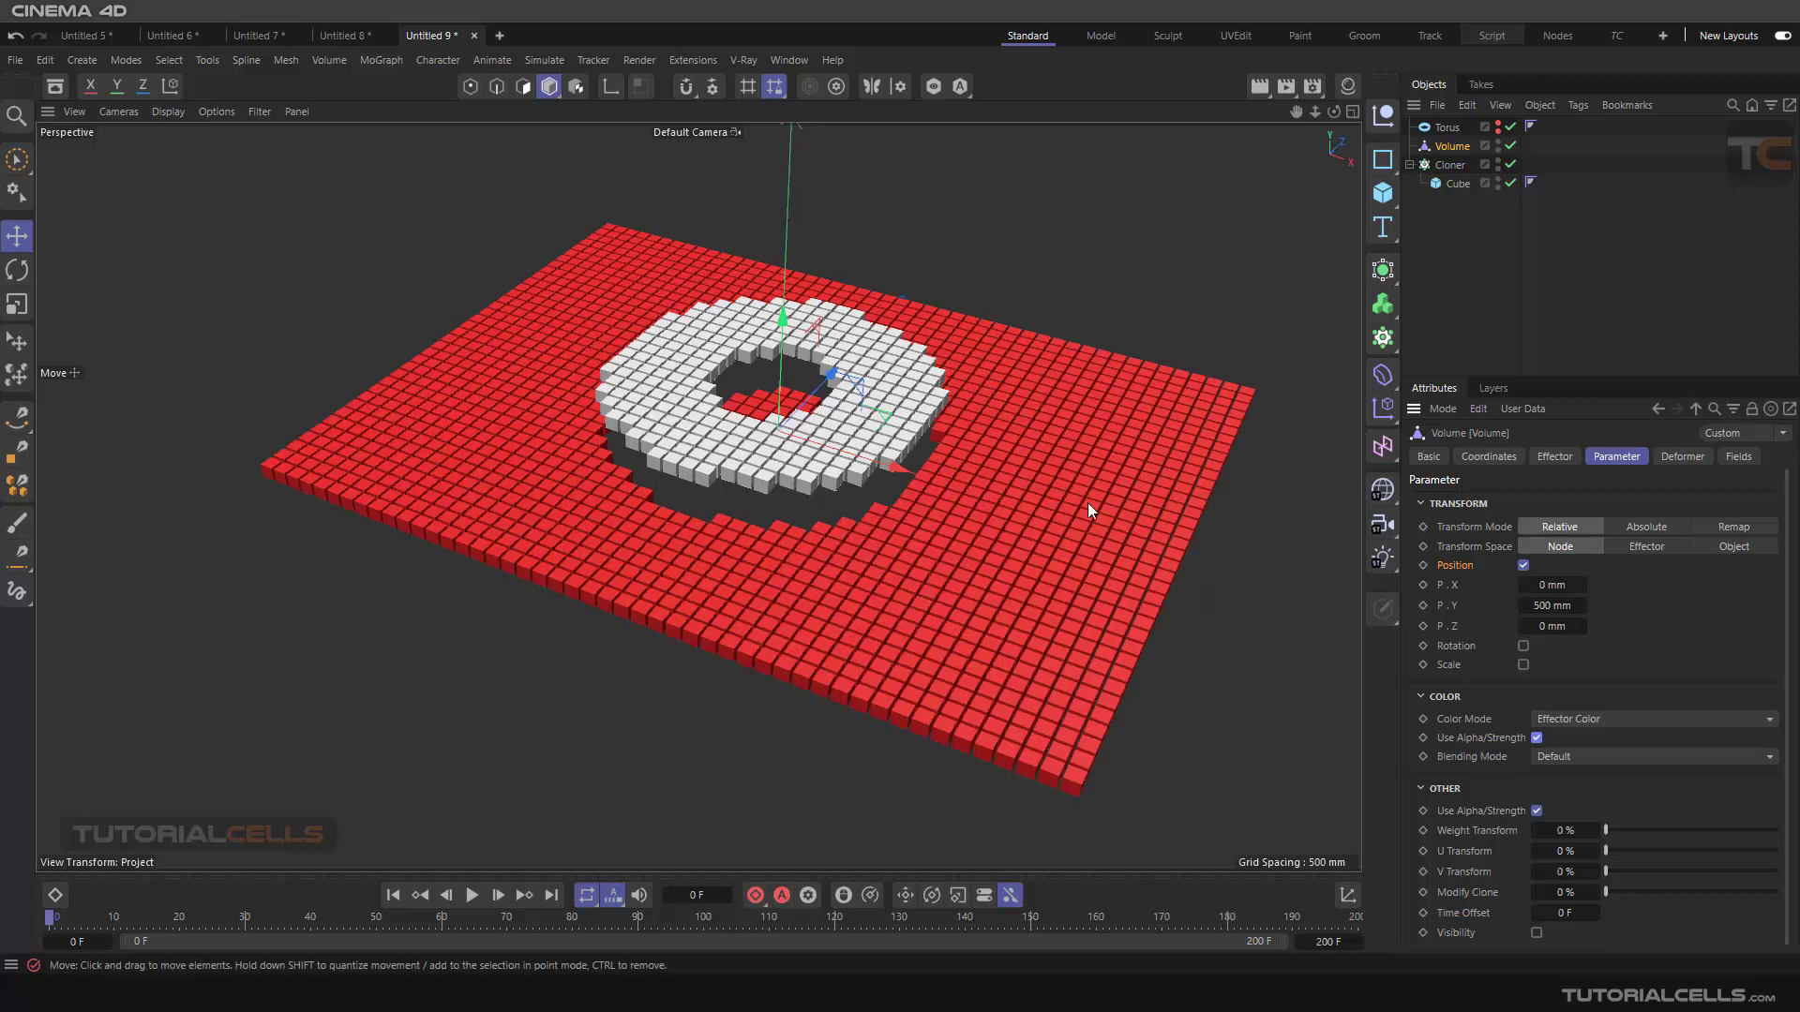
Step: Switch the Color Mode to Custom Color and pick cyan (R0 G255 B255)
{"action": "left_click", "coordinate": [1585, 727]}
{"action": "left_click", "coordinate": [1596, 790]}
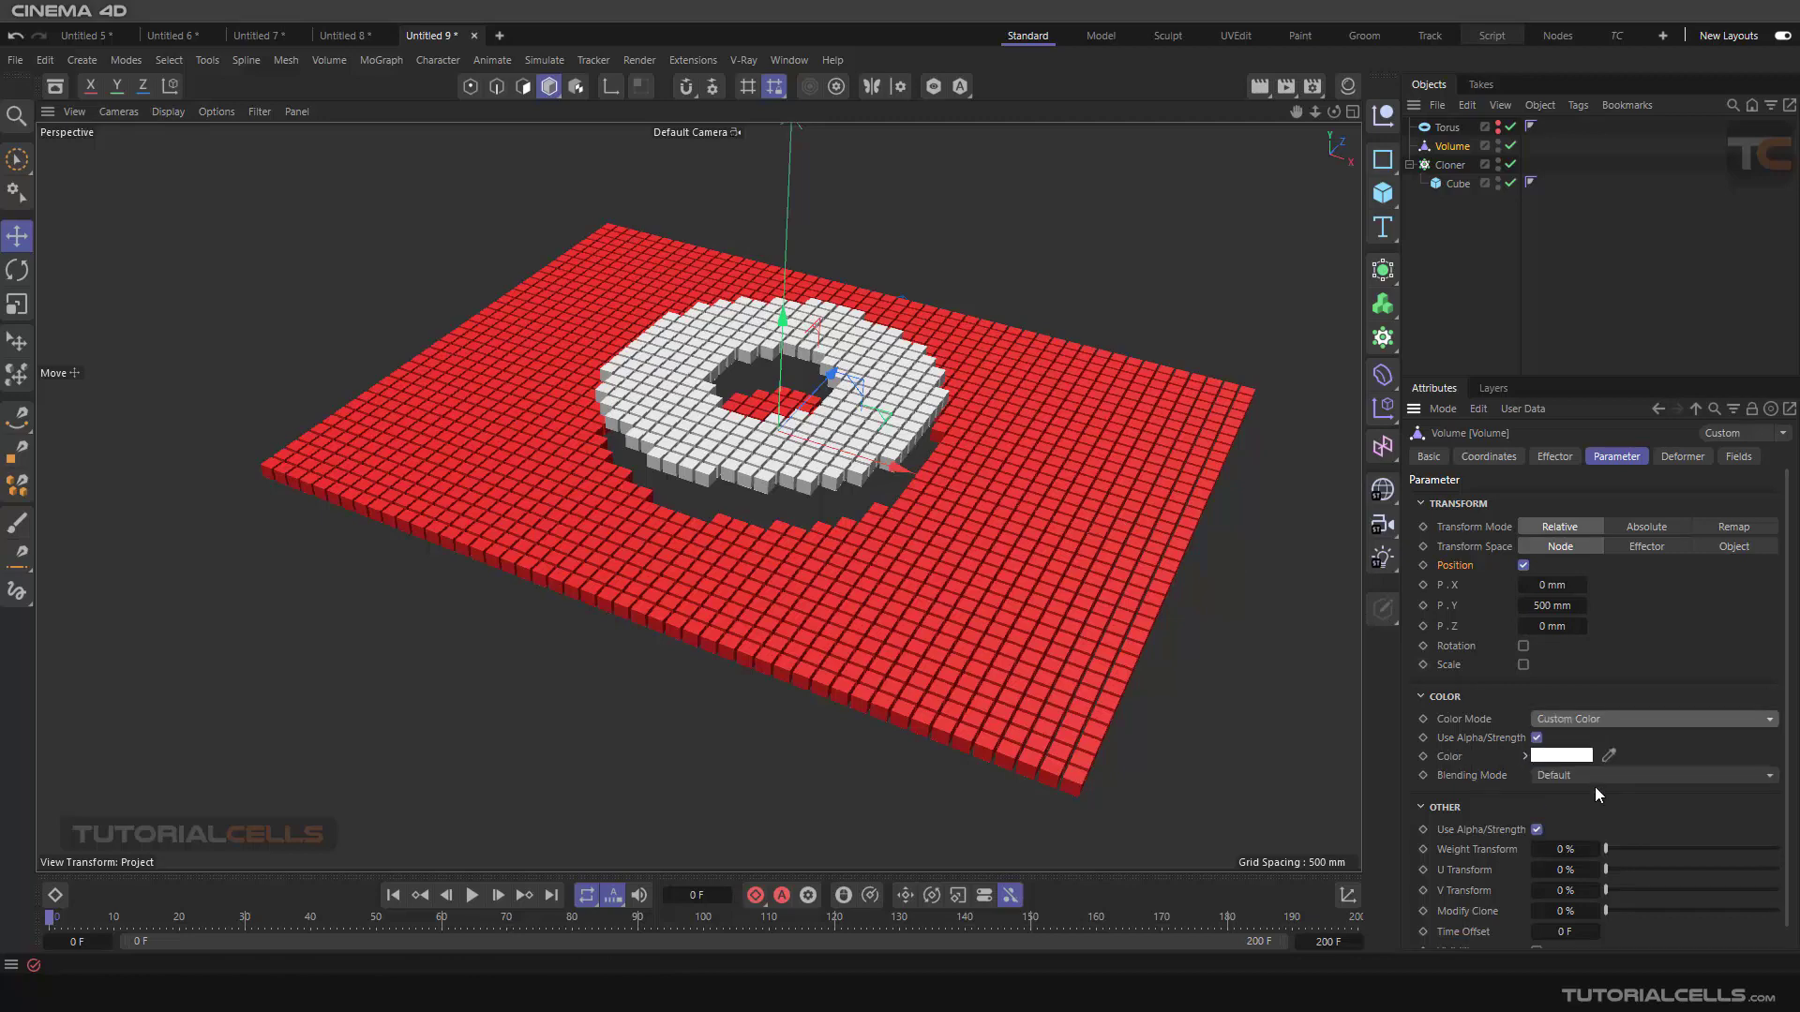
{"action": "left_click", "coordinate": [1561, 756]}
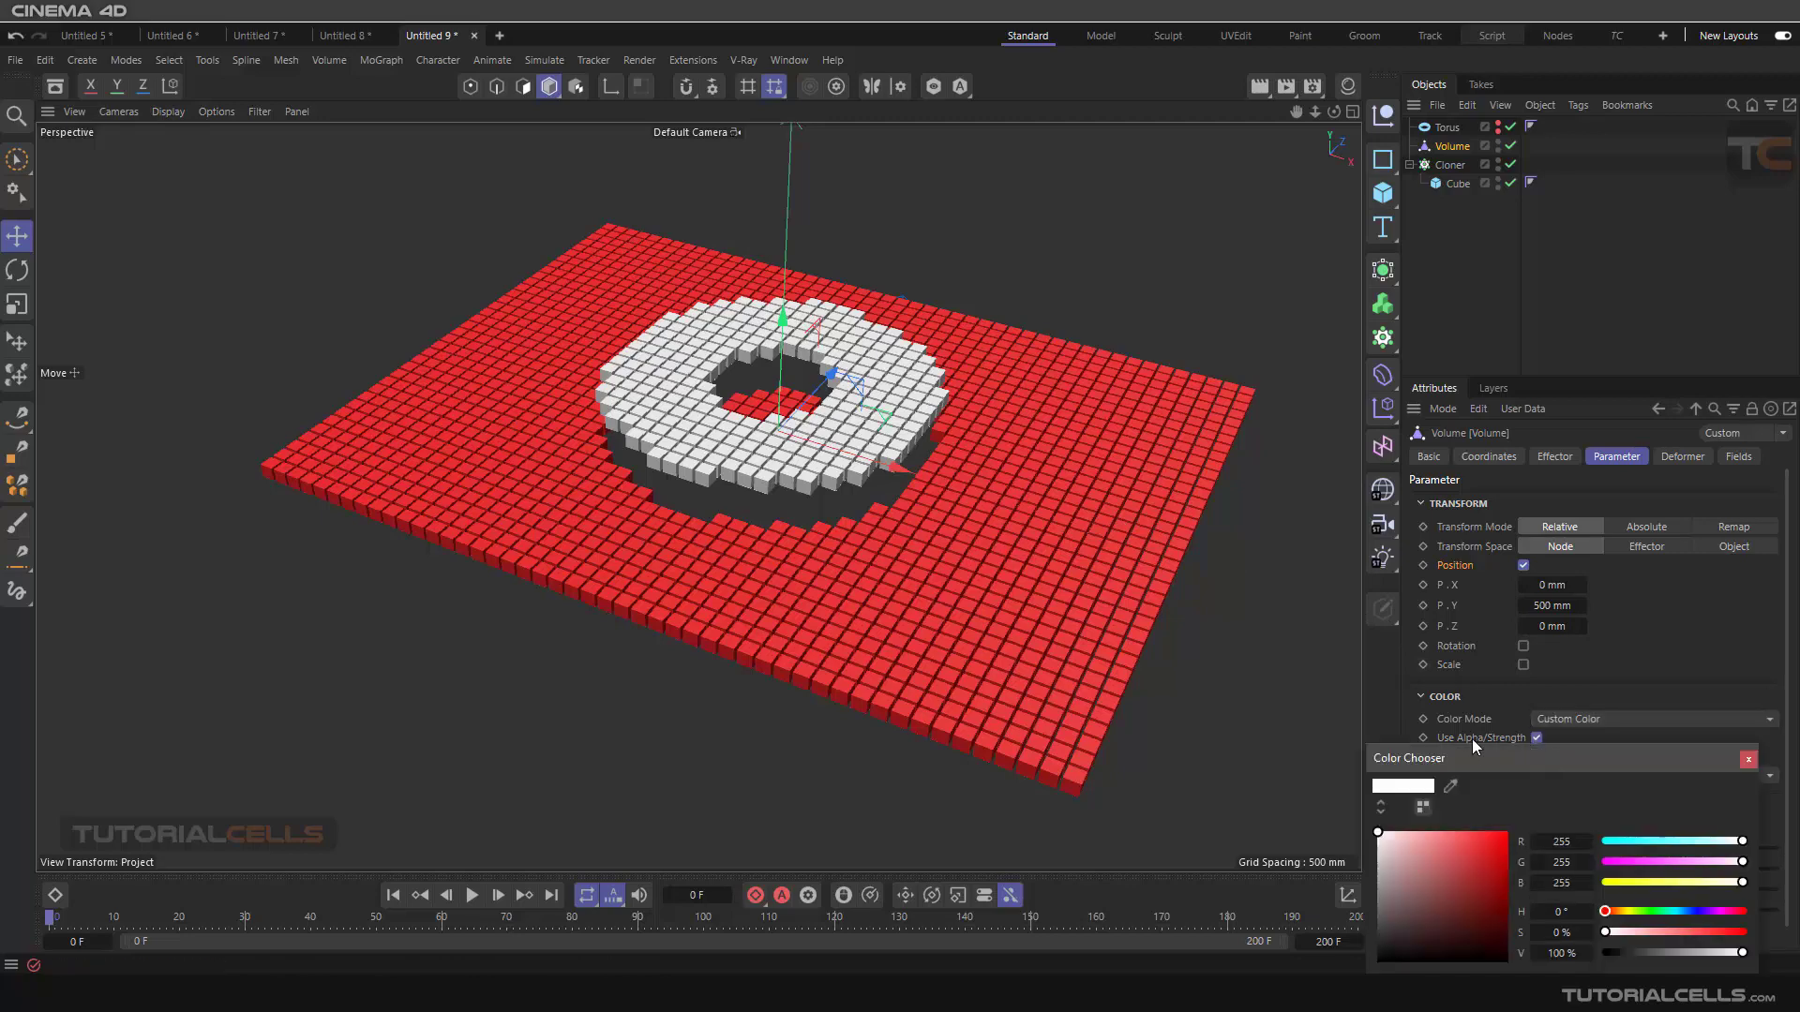
{"action": "left_click", "coordinate": [1609, 841]}
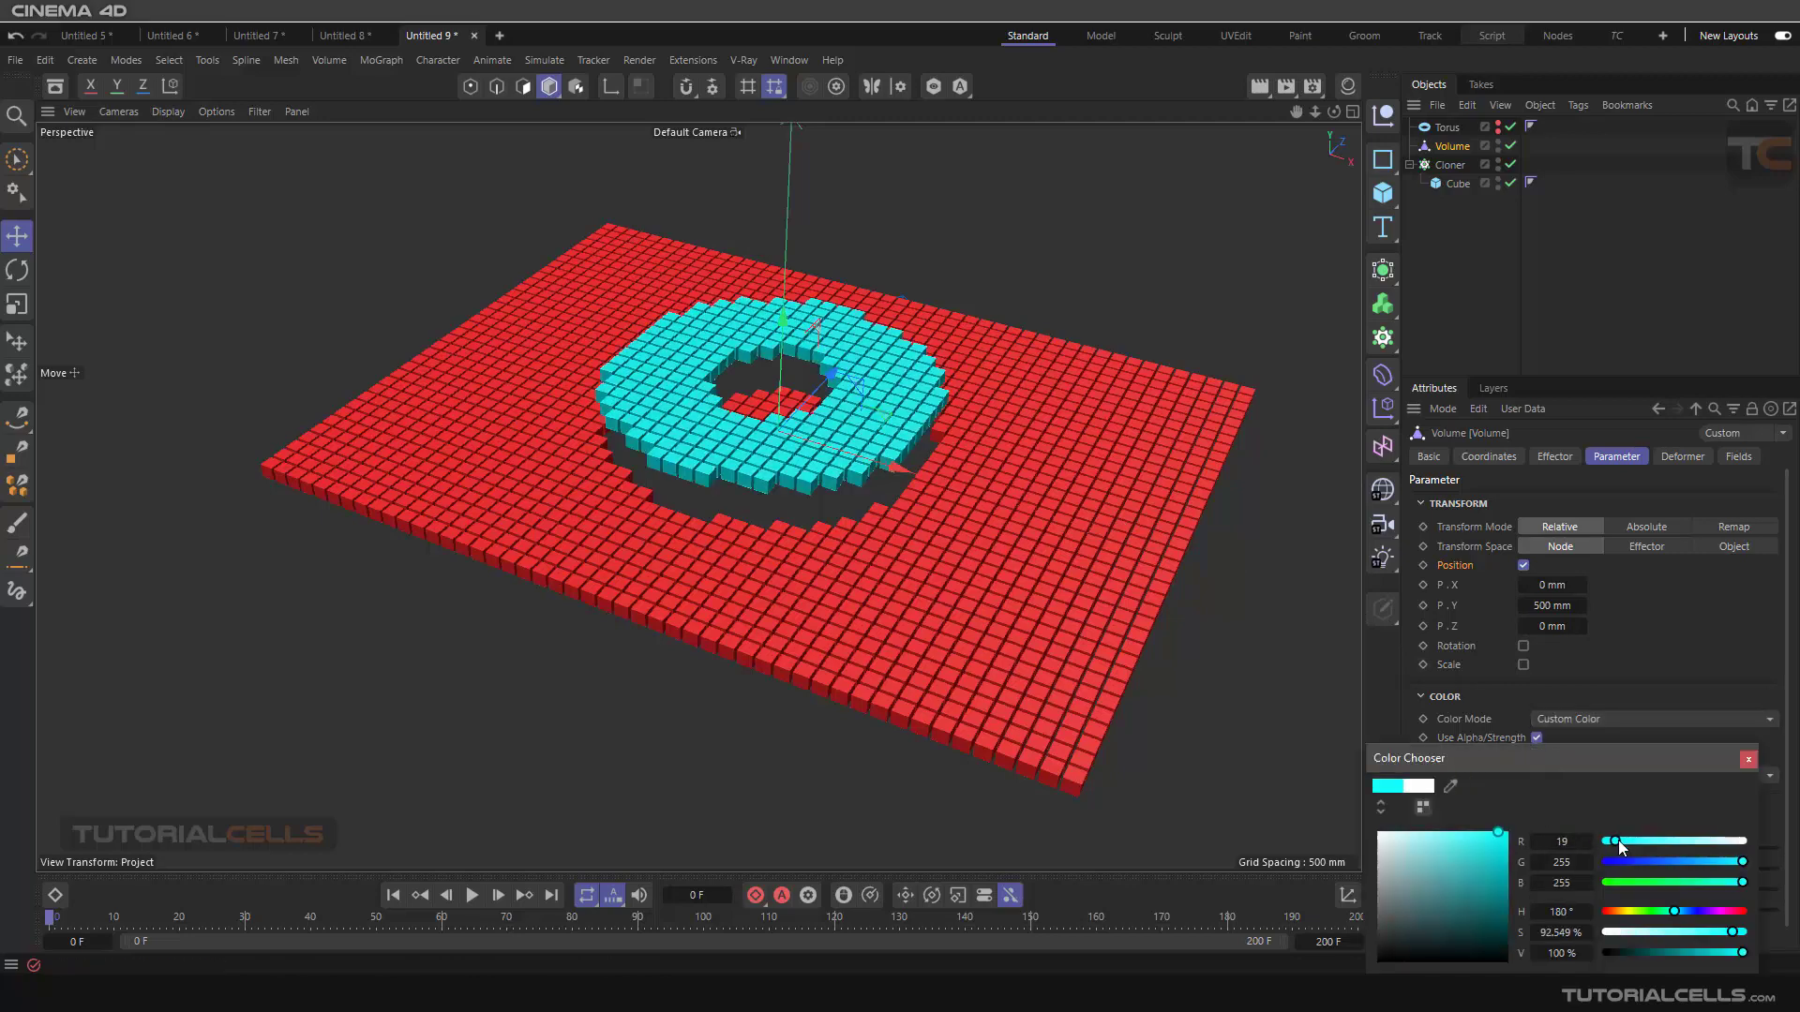
{"action": "left_click", "coordinate": [1748, 760]}
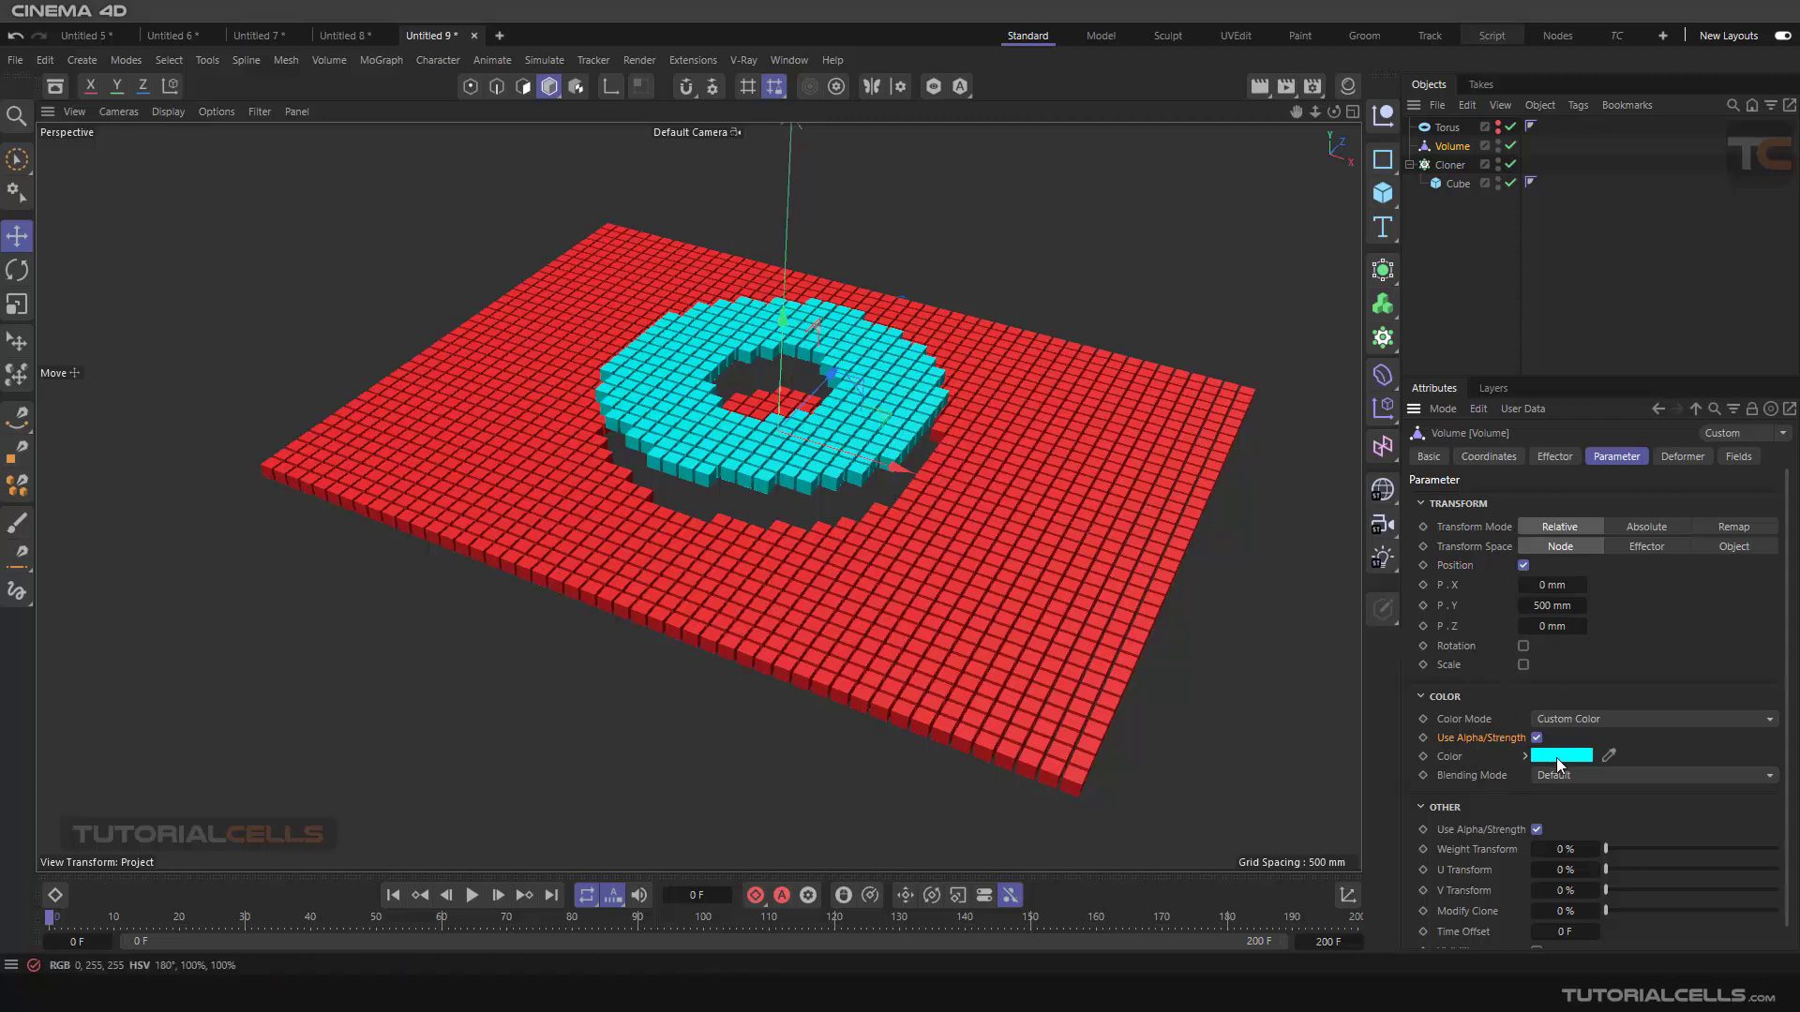
Step: Enlarge the torus ring radius to about 1410 mm to widen the cyan ring
{"action": "left_click", "coordinate": [1449, 165]}
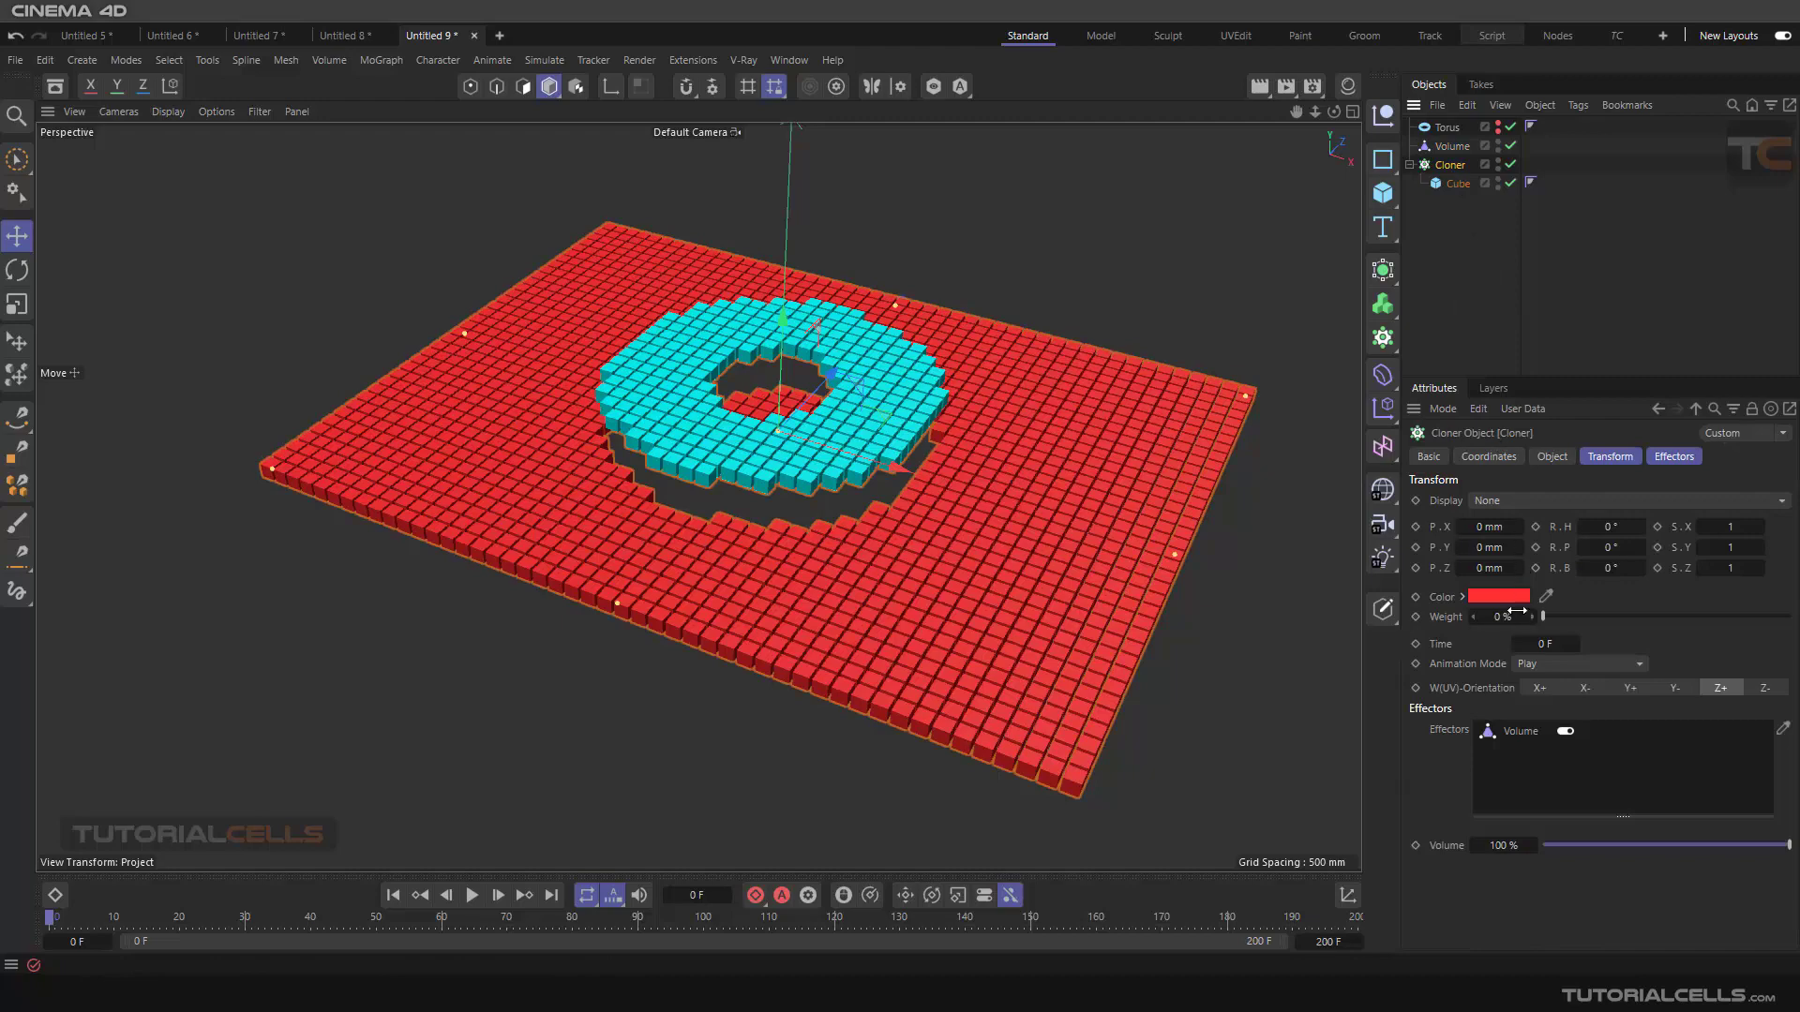
{"action": "left_click", "coordinate": [802, 450]}
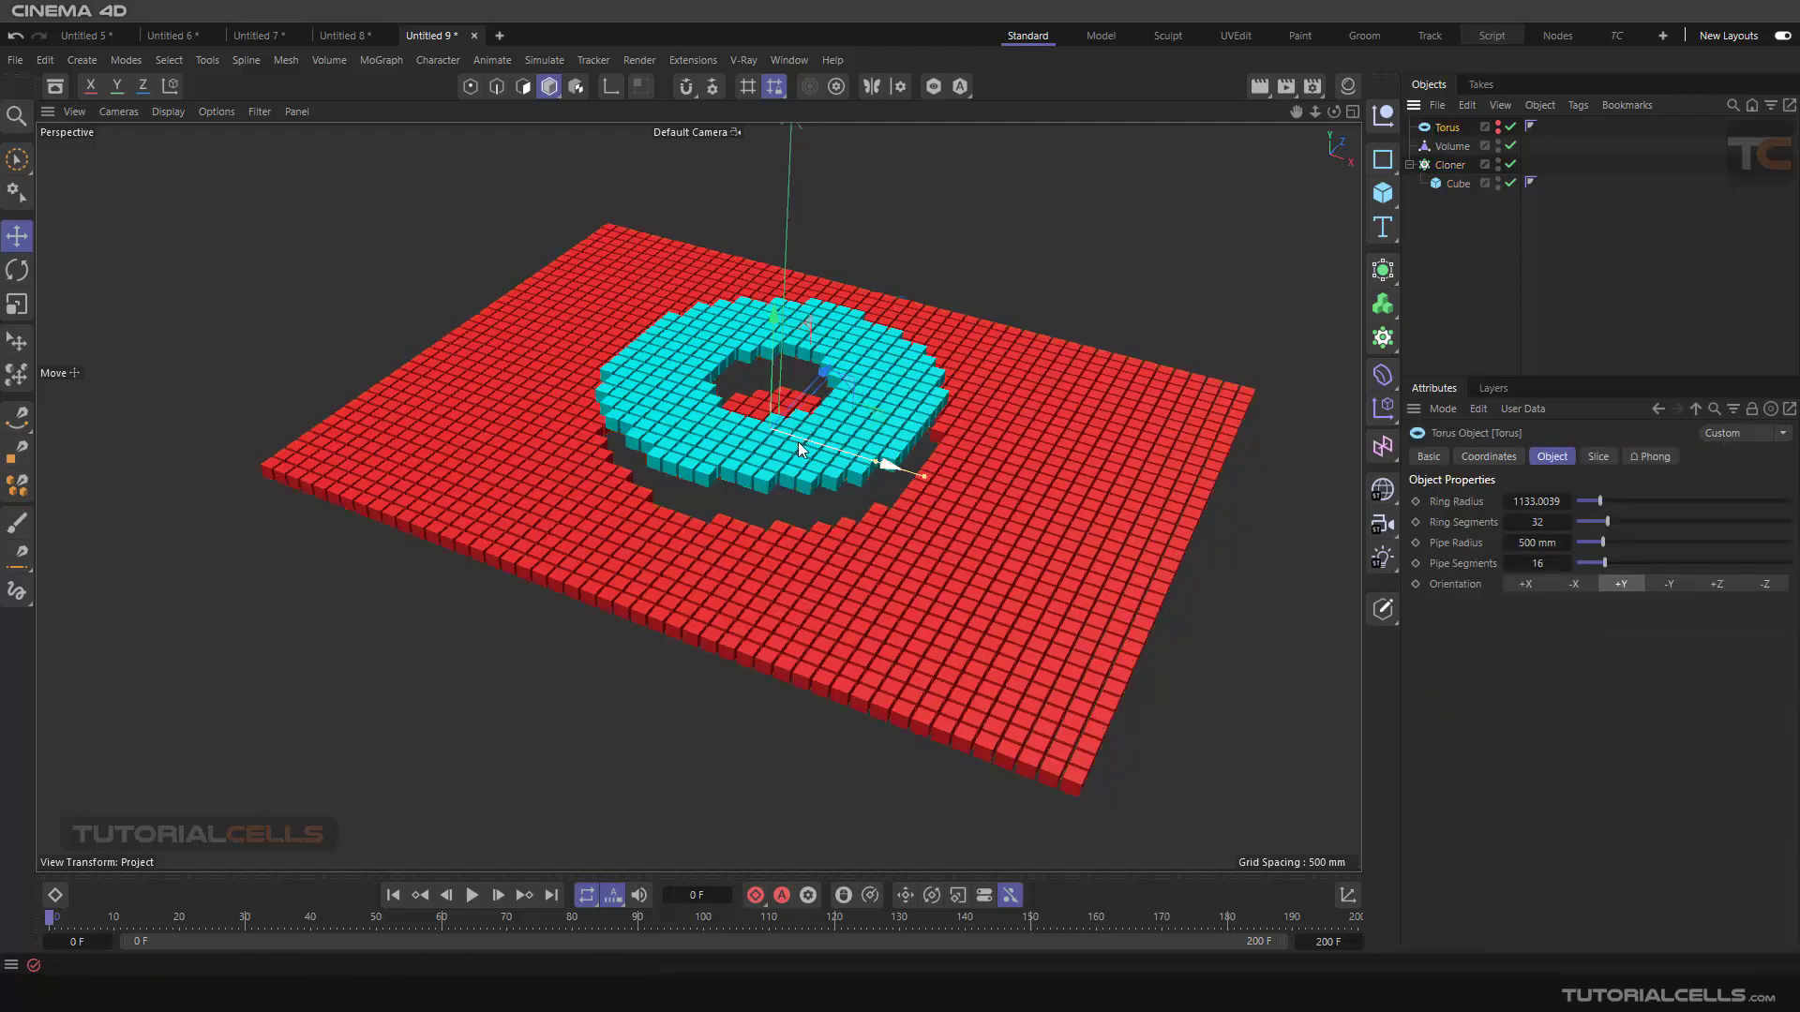
{"action": "left_click_drag", "start_coordinate": [876, 456], "coordinate": [948, 484]}
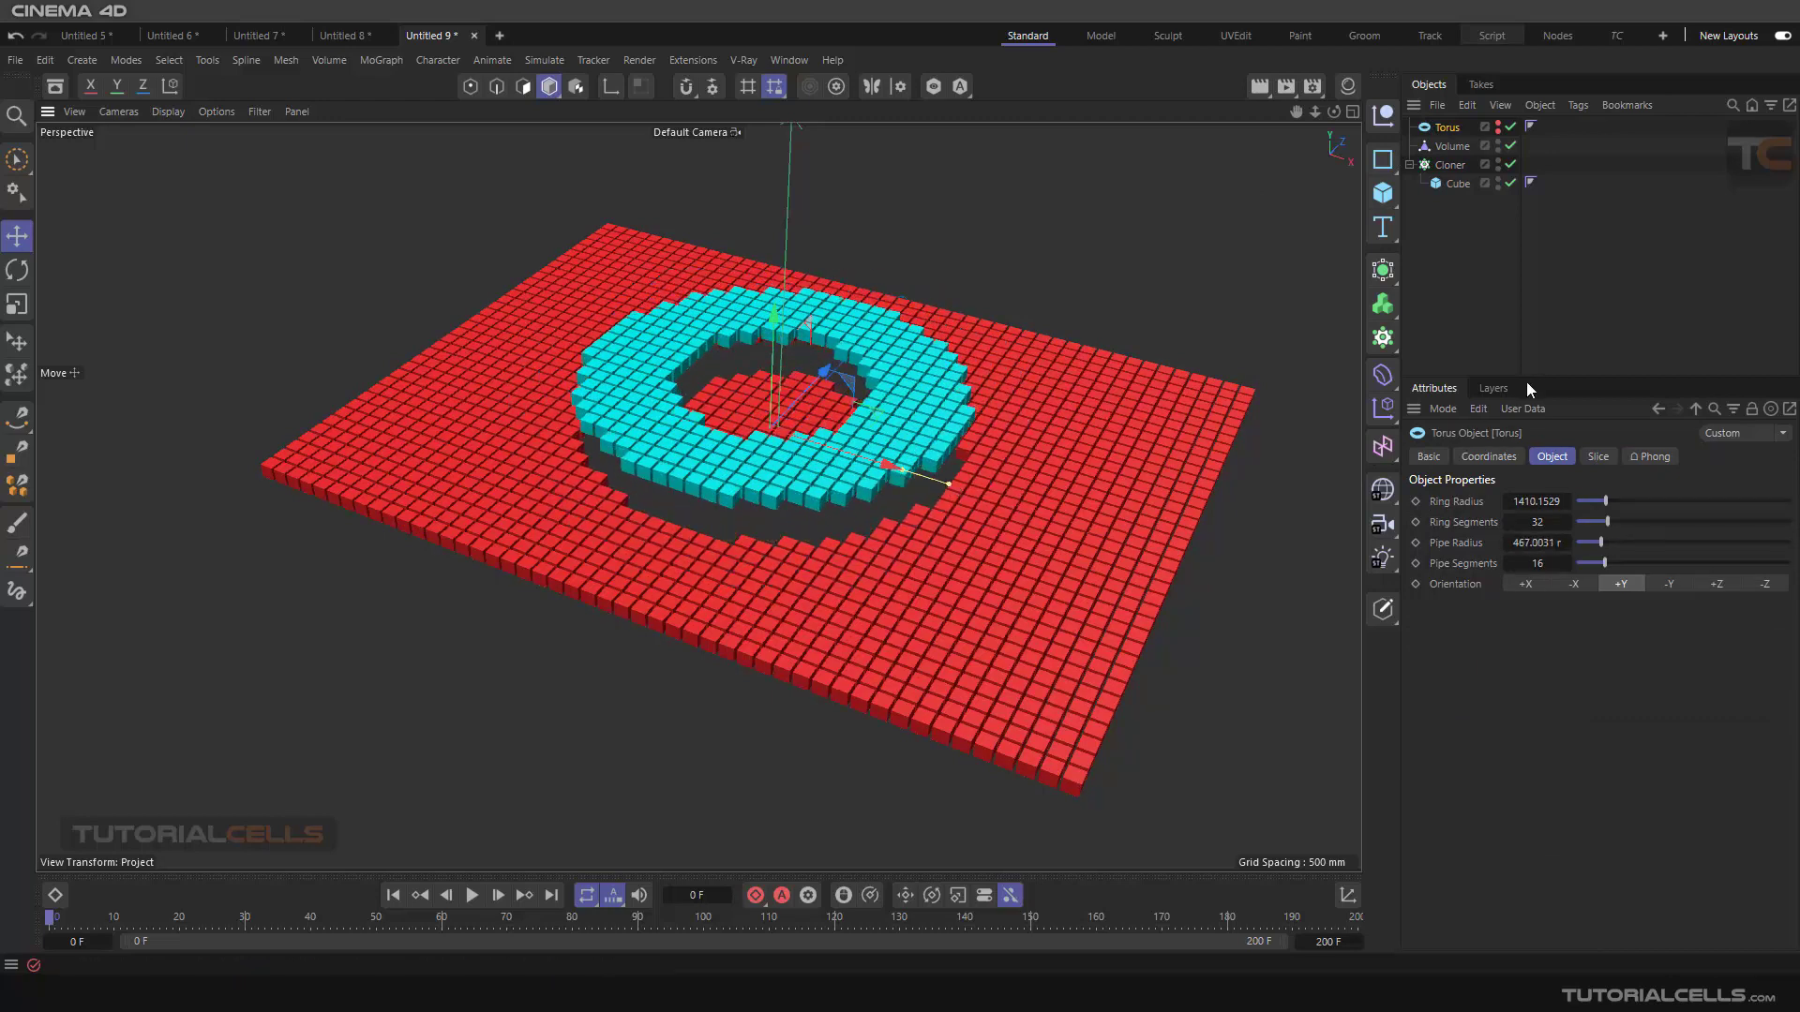
{"action": "left_click", "coordinate": [1452, 147]}
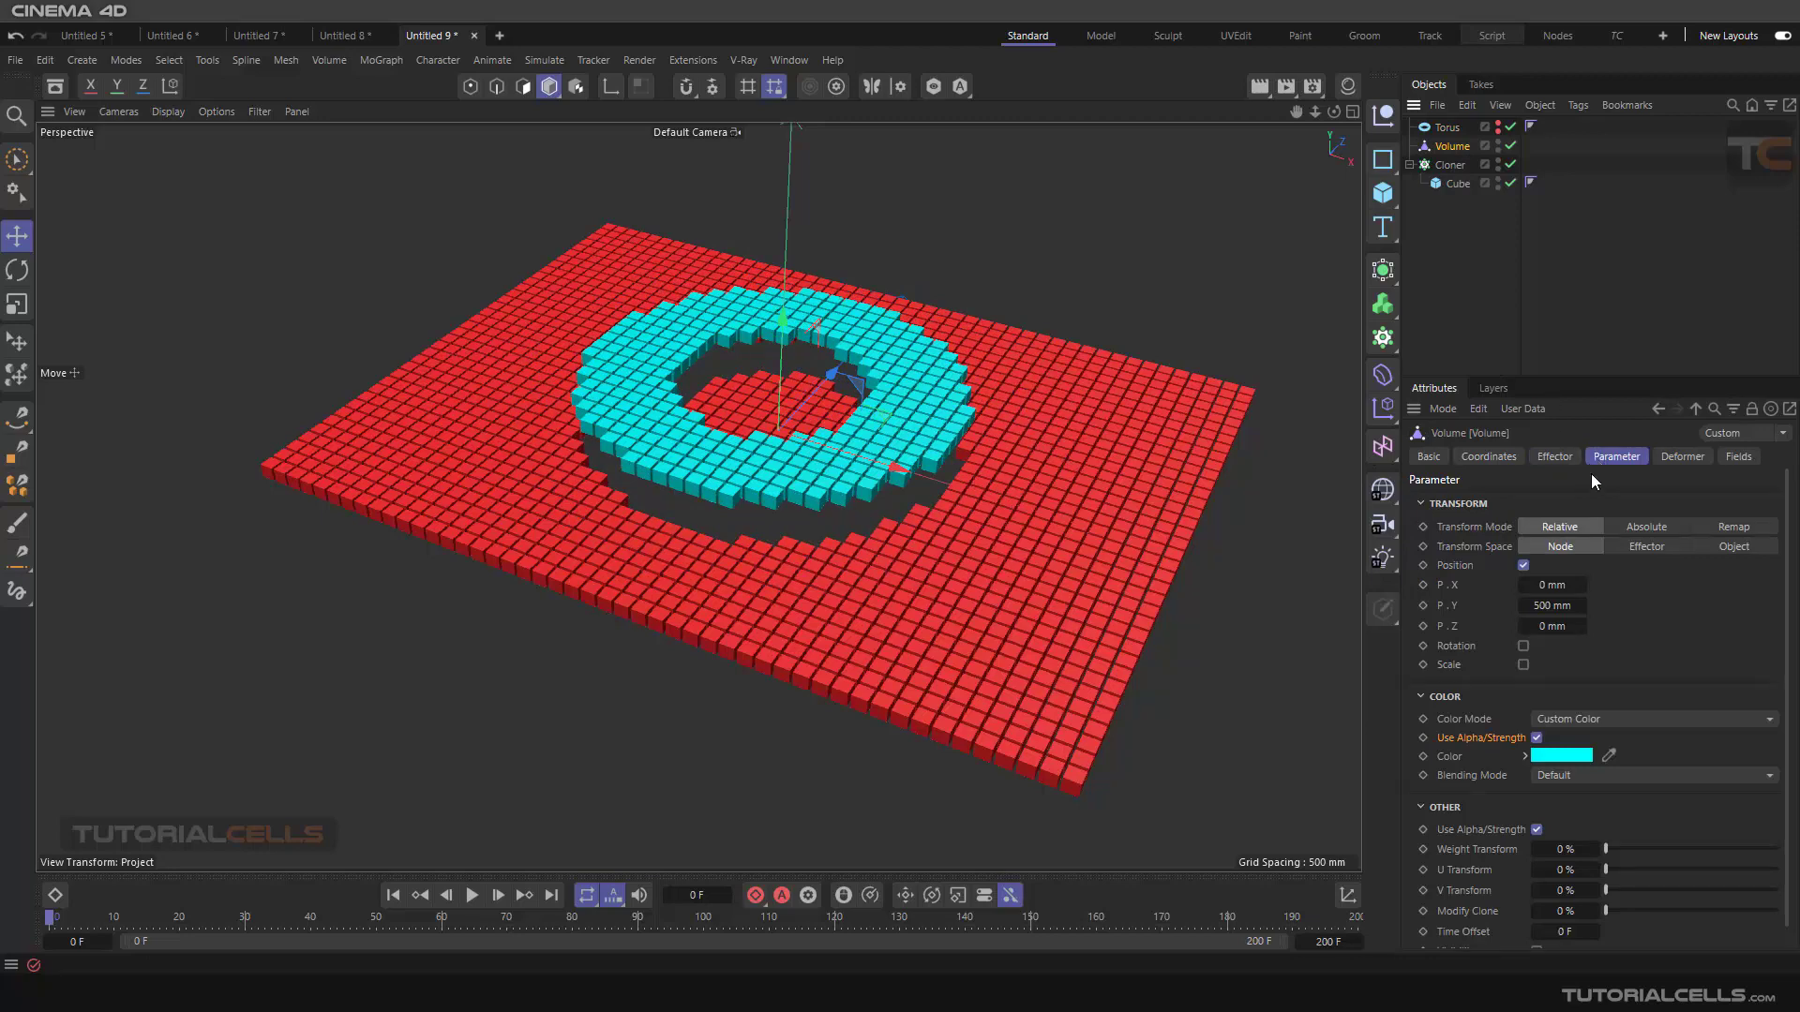
Step: Switch the Volume effector from Position to Rotation, with R.H 50° and R.P 85°
{"action": "left_click", "coordinate": [1523, 565]}
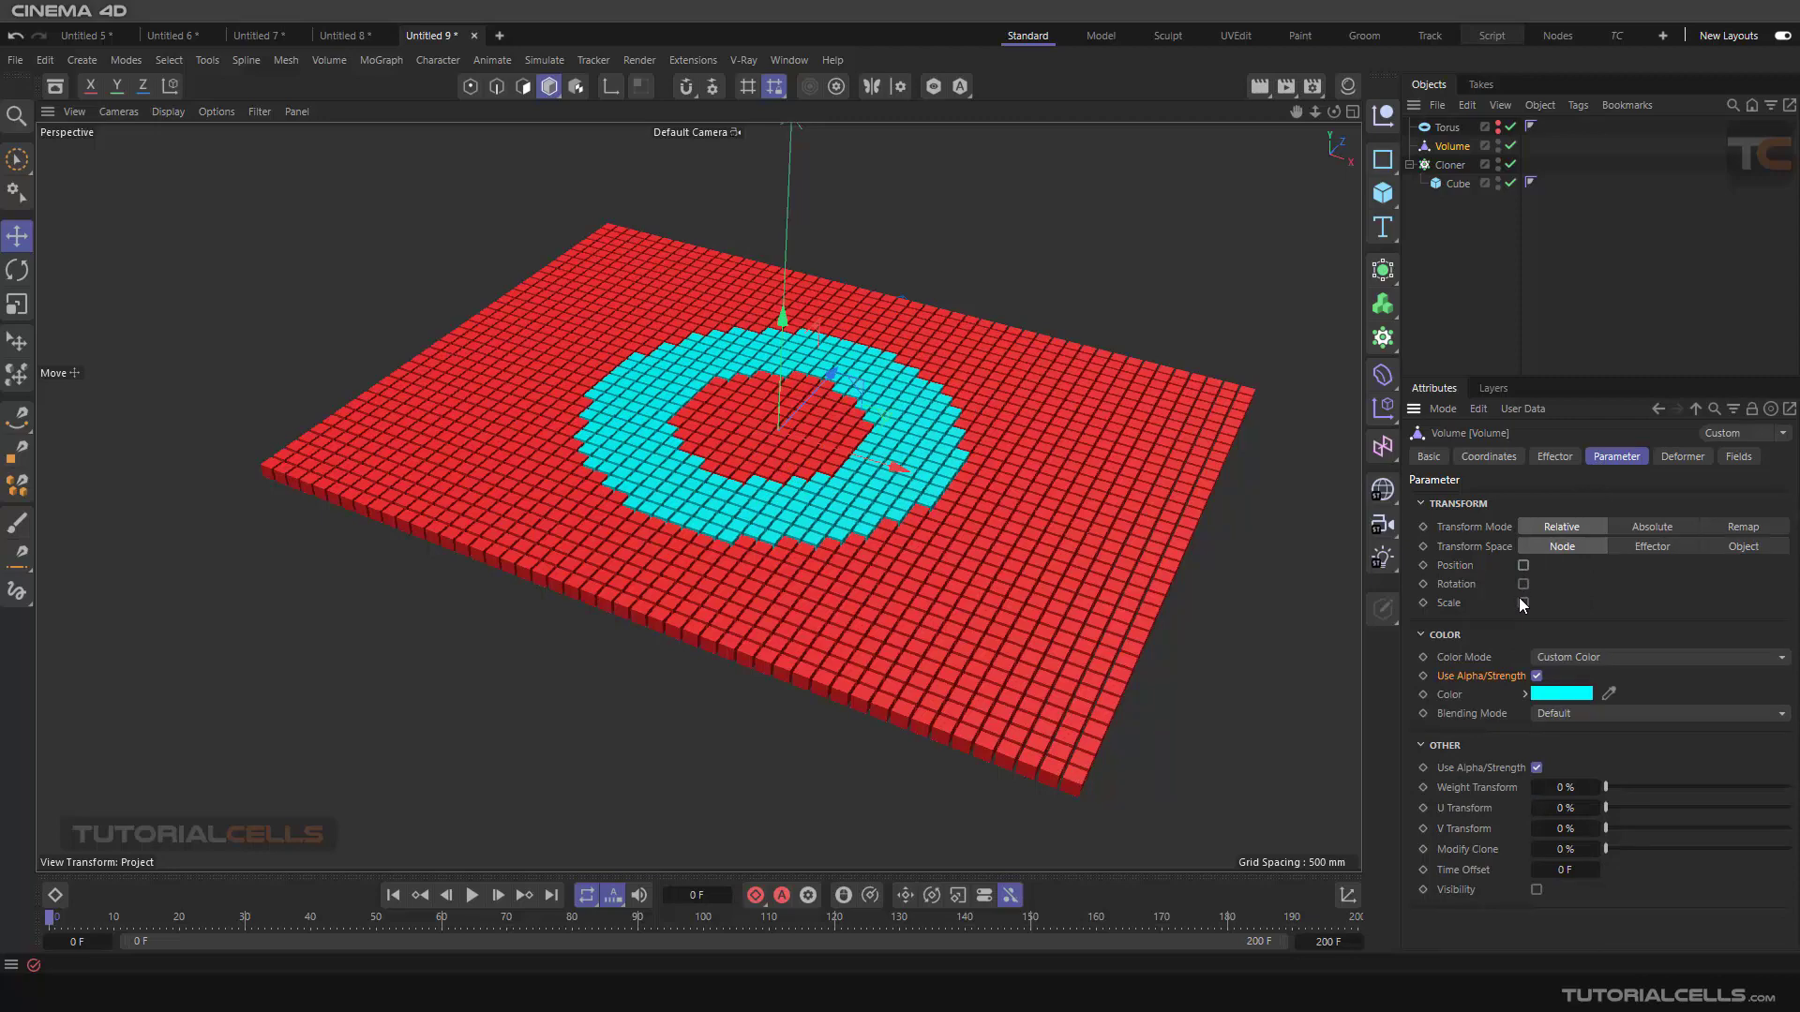
{"action": "left_click", "coordinate": [1523, 584]}
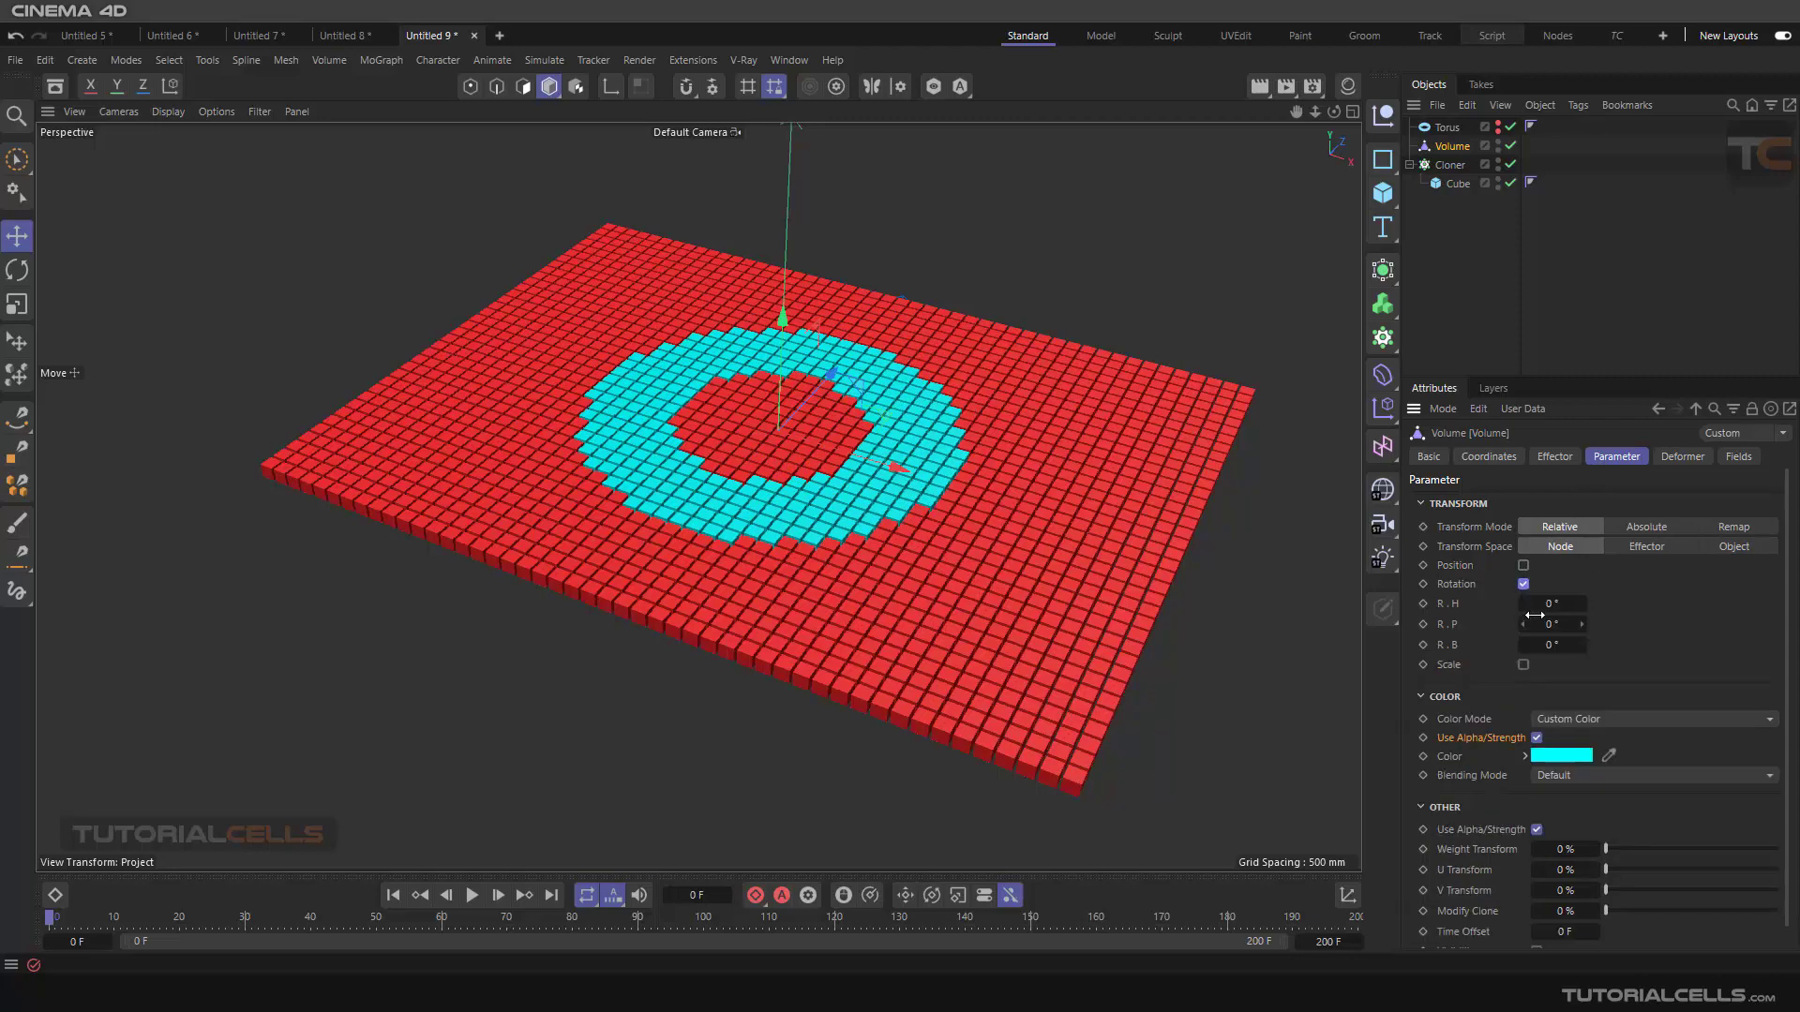
{"action": "left_click_drag", "start_coordinate": [1535, 615], "coordinate": [1580, 607]}
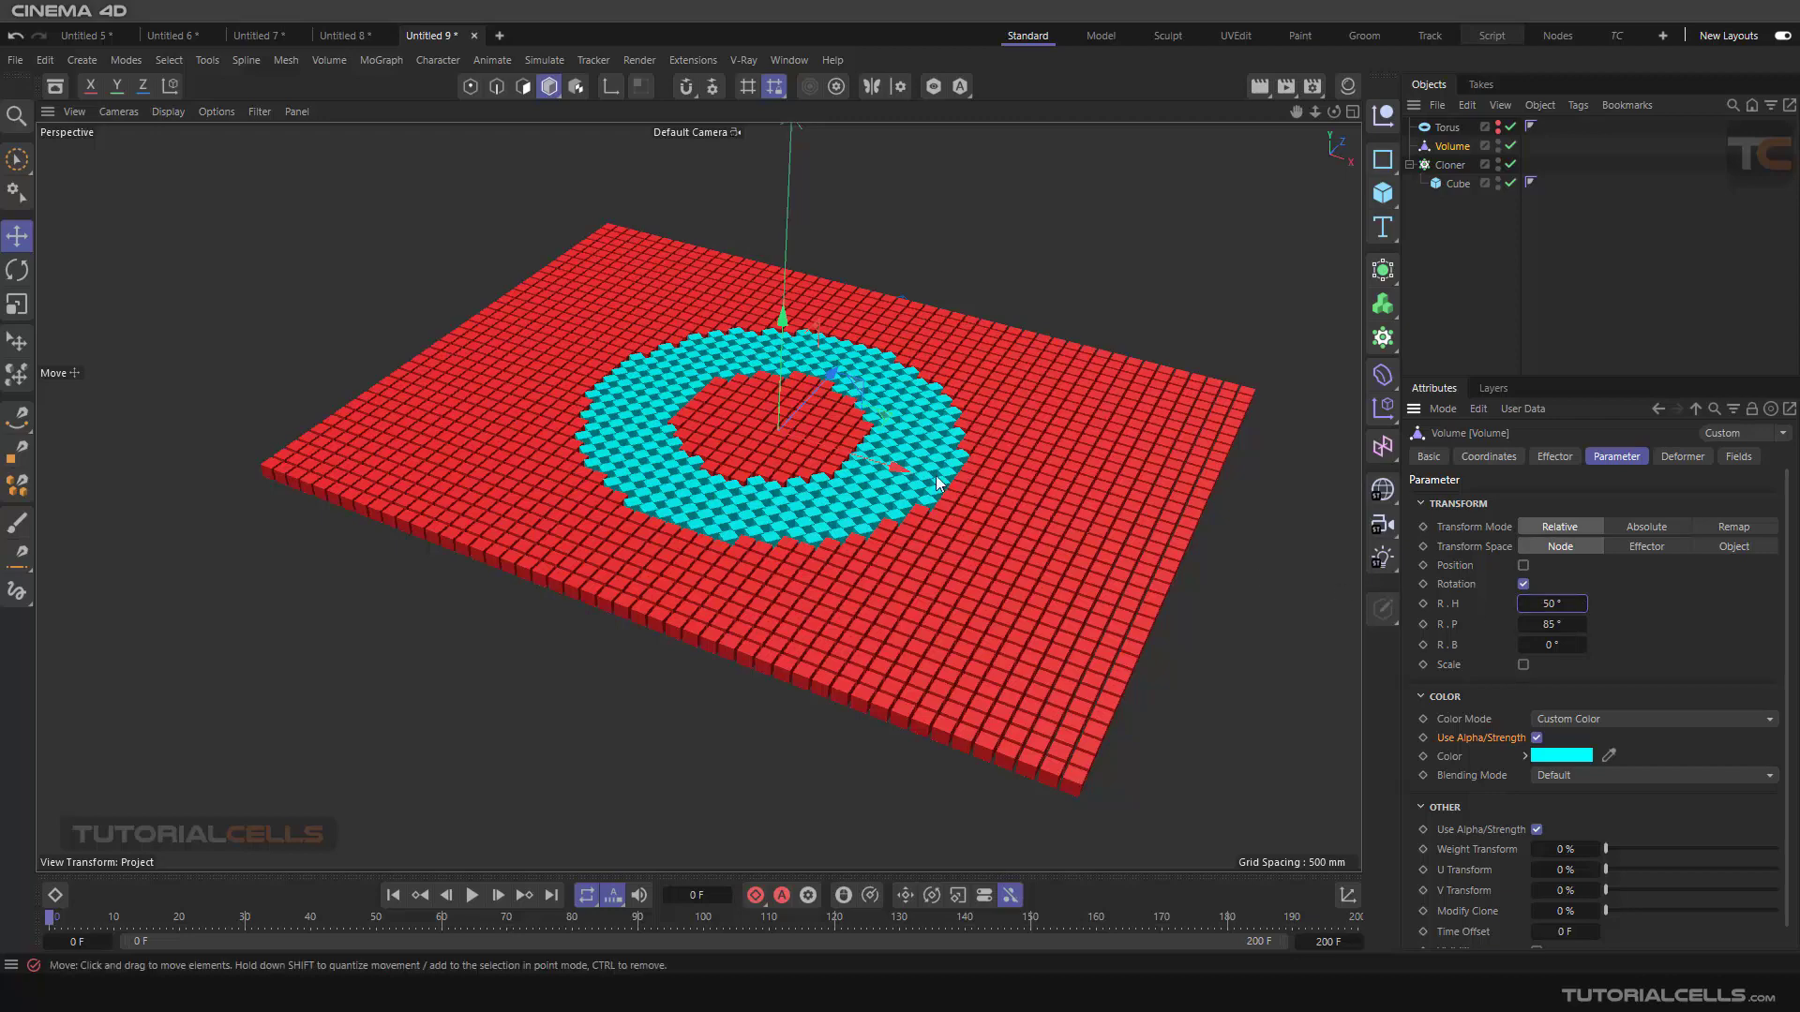
{"action": "mouse_move", "coordinate": [896, 466]}
{"action": "left_mouse_down"}
{"action": "mouse_move", "coordinate": [694, 408]}
{"action": "mouse_move", "coordinate": [898, 464]}
{"action": "left_mouse_up"}
{"action": "left_click", "coordinate": [1448, 127]}
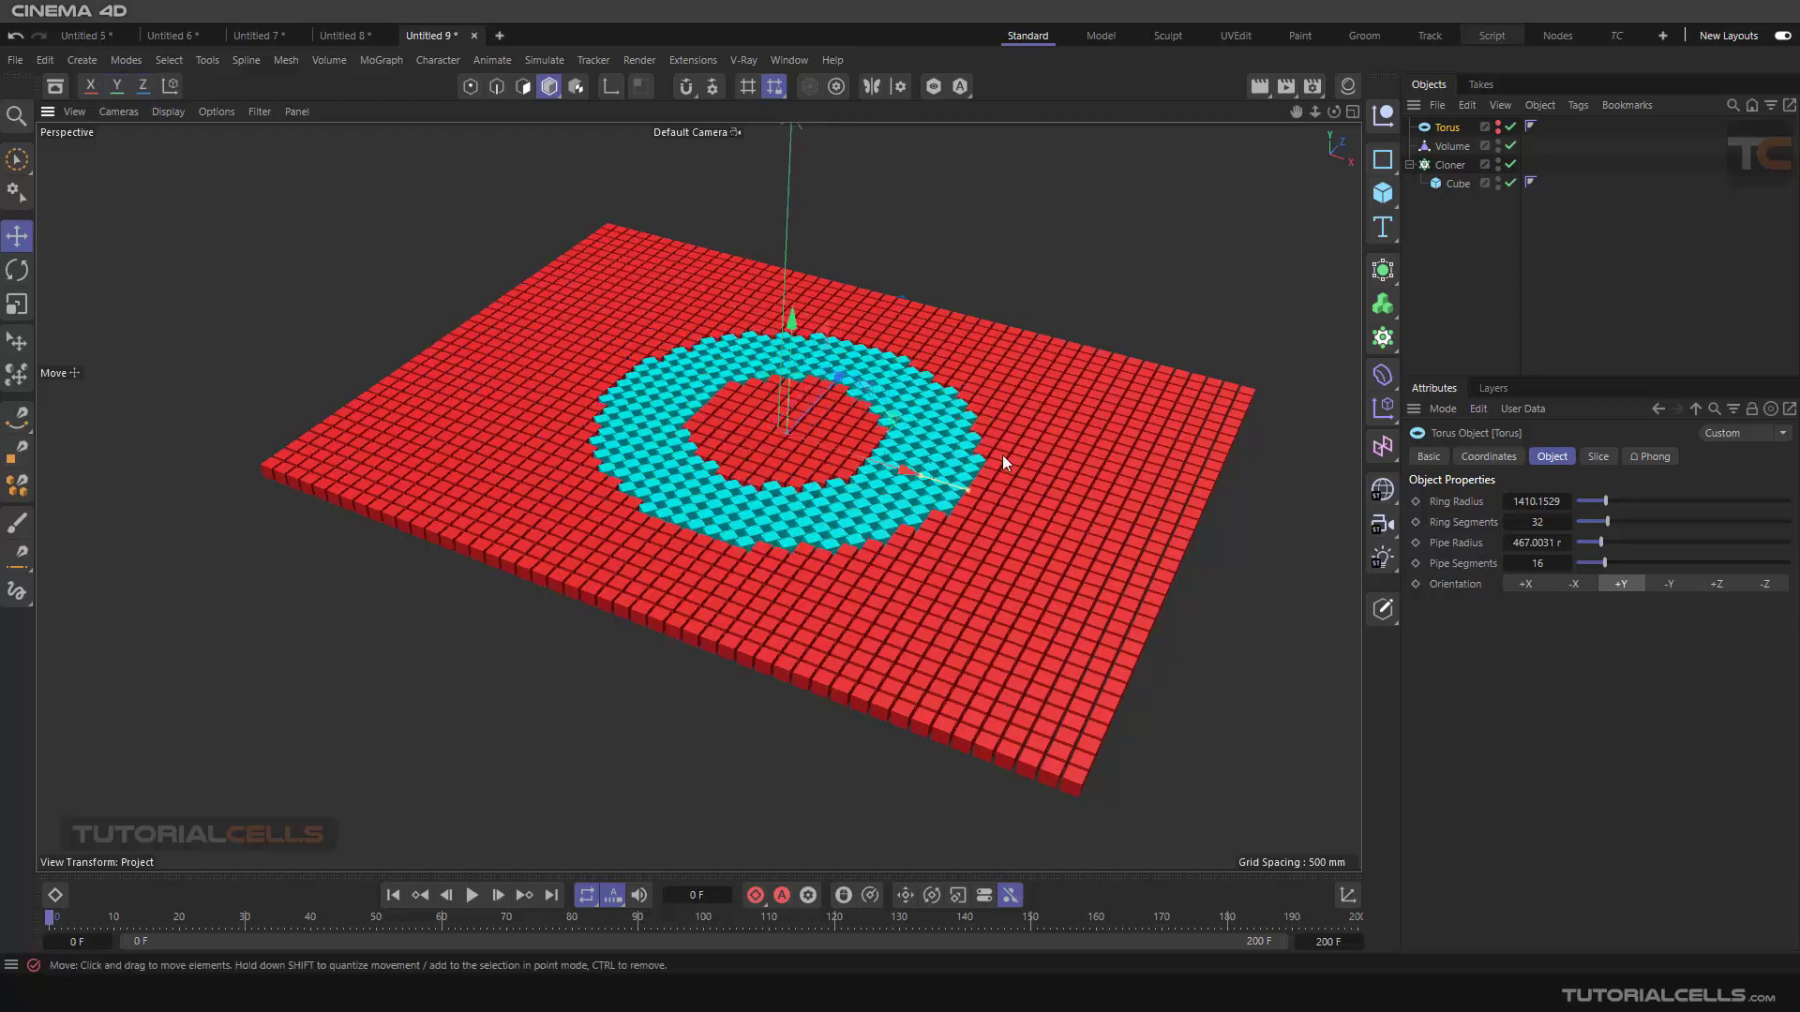
Step: Drag the torus ring radius in the viewport down to about 1386 mm
{"action": "left_click", "coordinate": [1453, 147]}
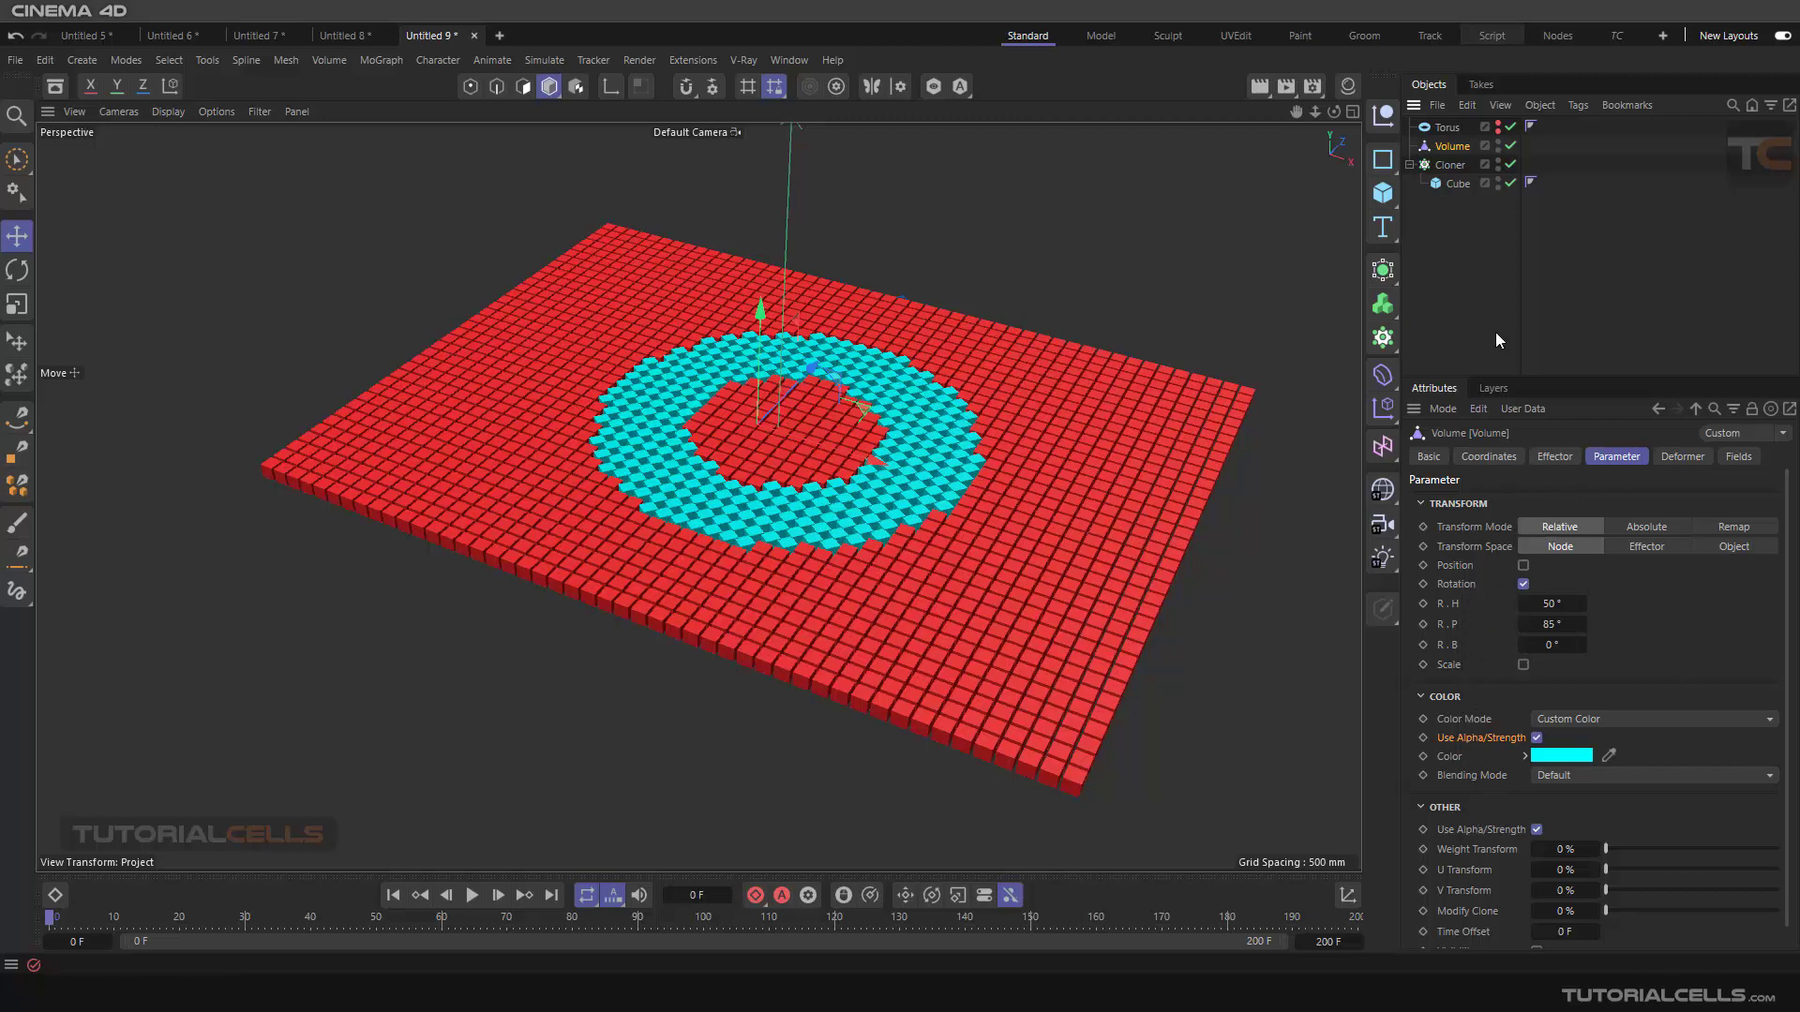
{"action": "left_click", "coordinate": [1448, 132]}
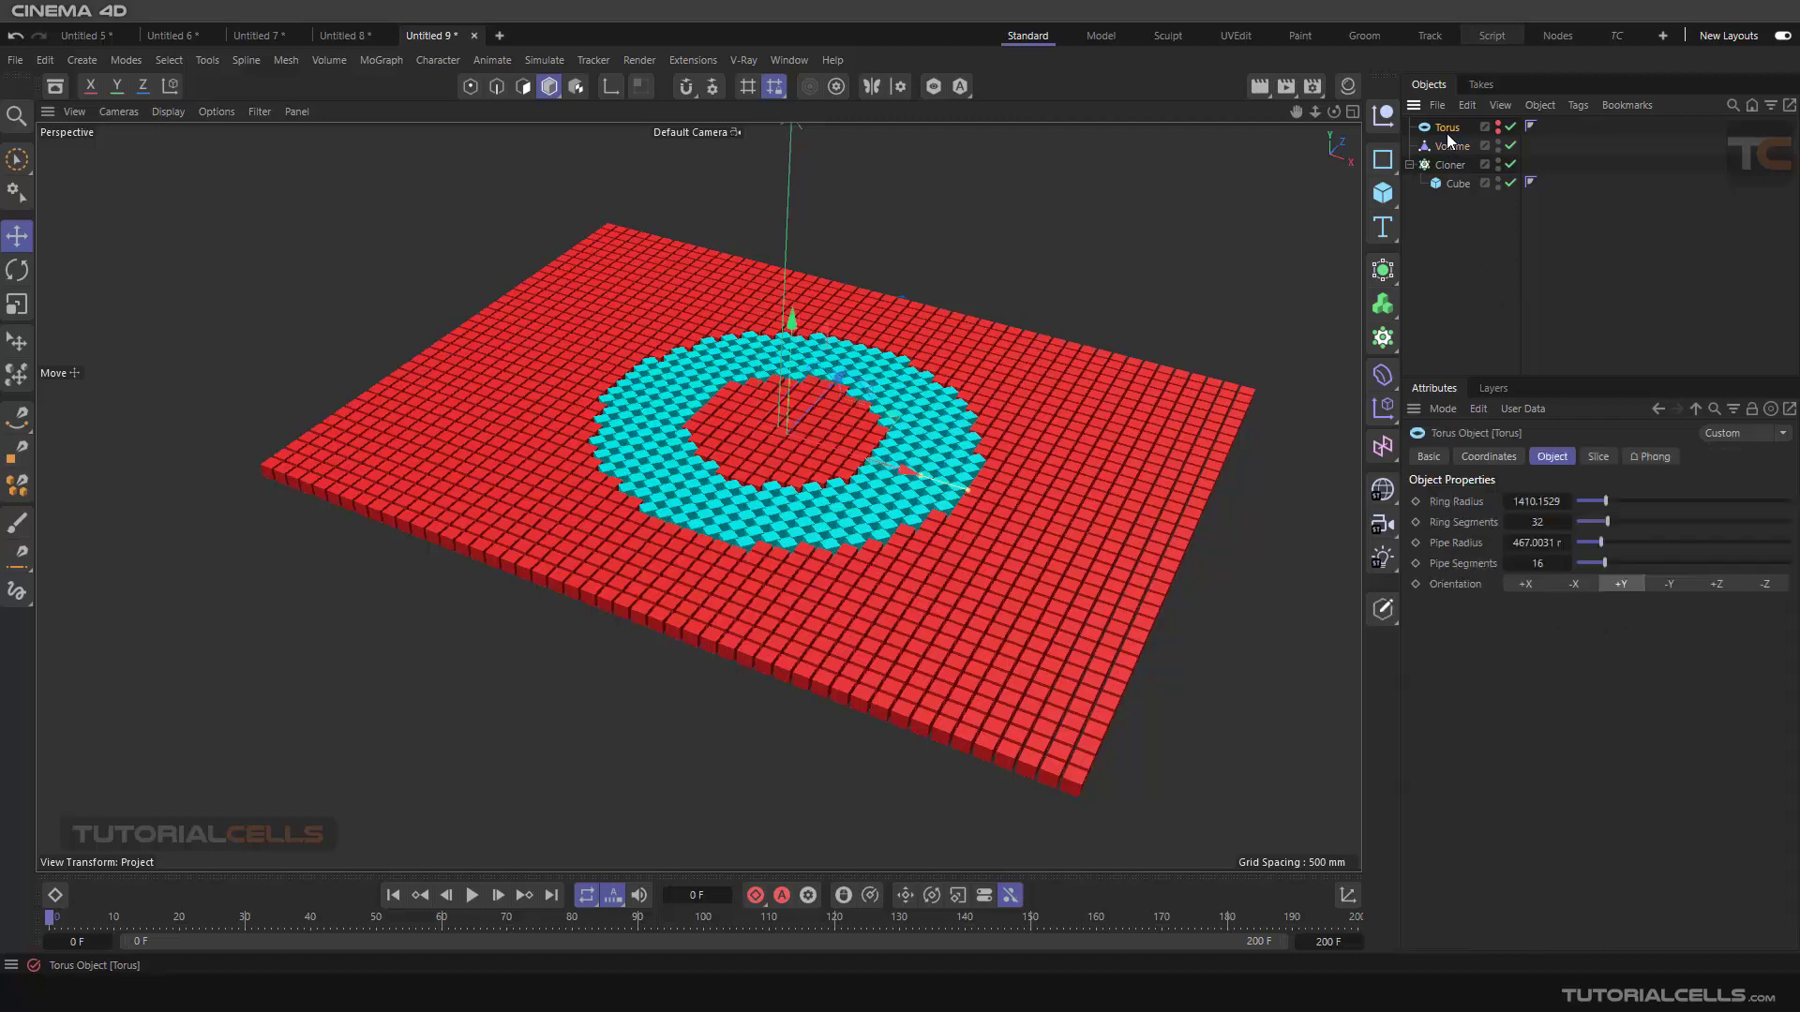
{"action": "left_click", "coordinate": [1390, 196]}
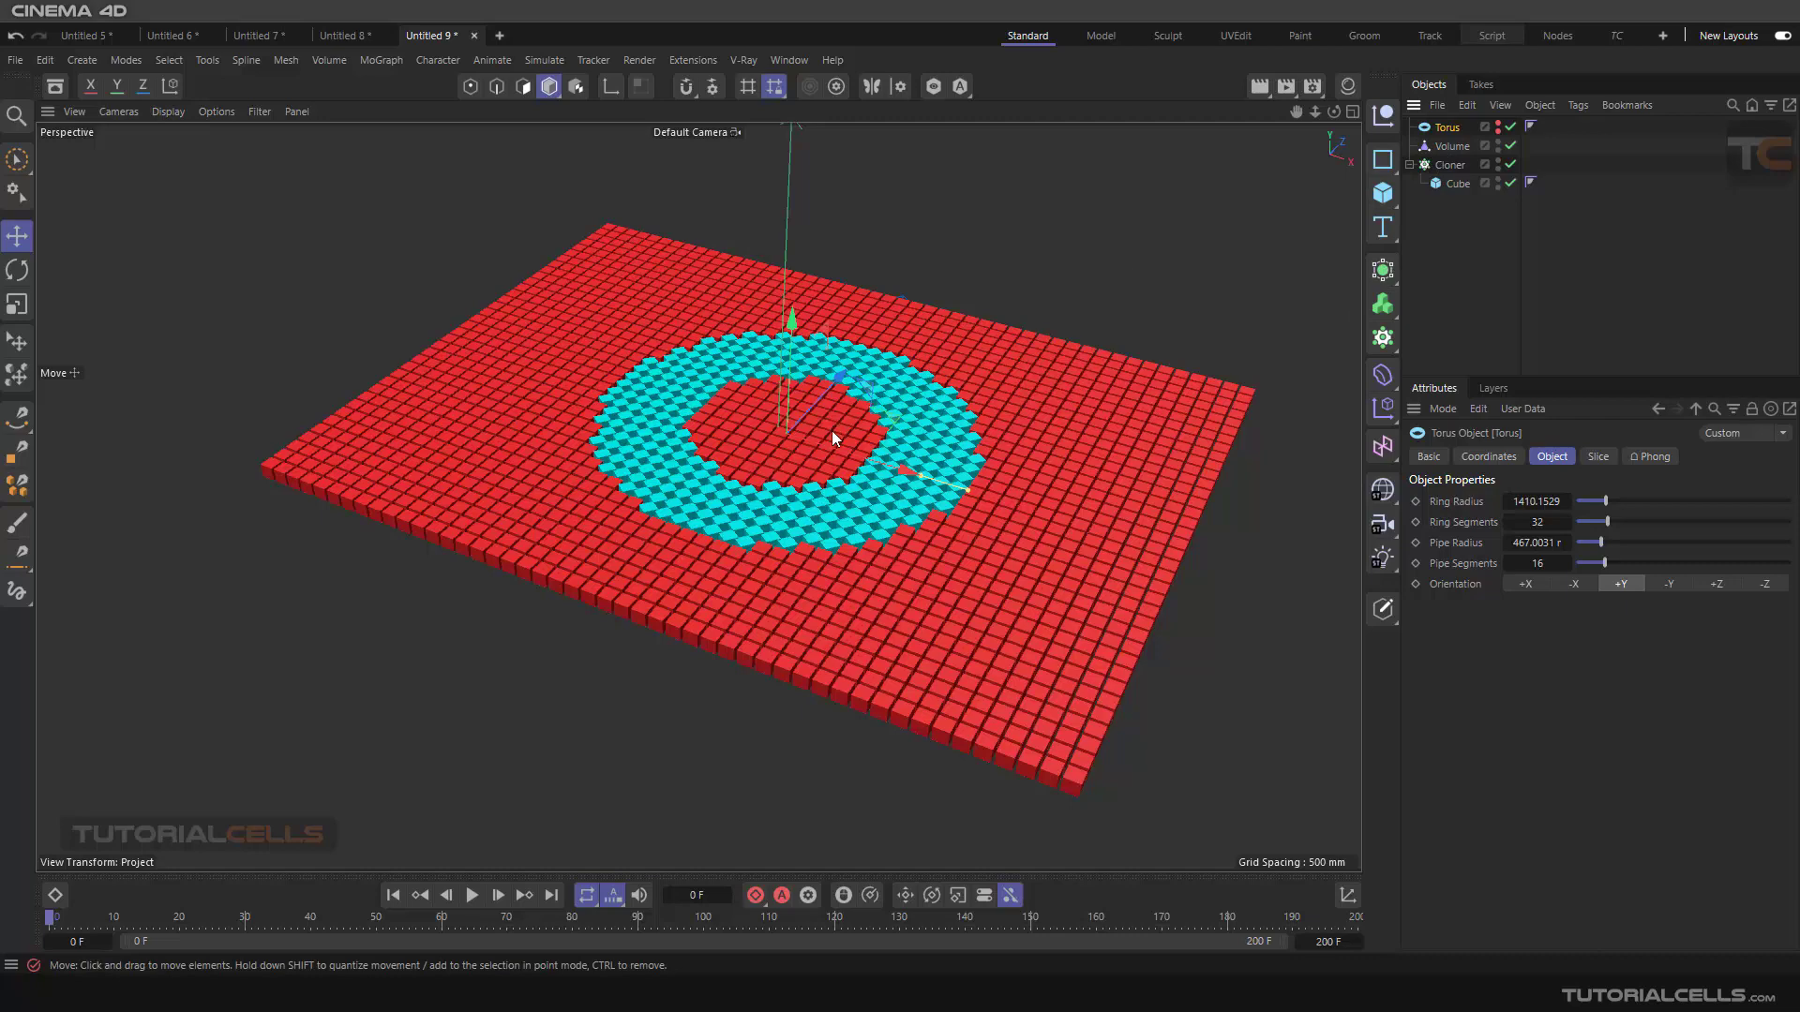
{"action": "left_click_drag", "start_coordinate": [906, 471], "coordinate": [859, 468]}
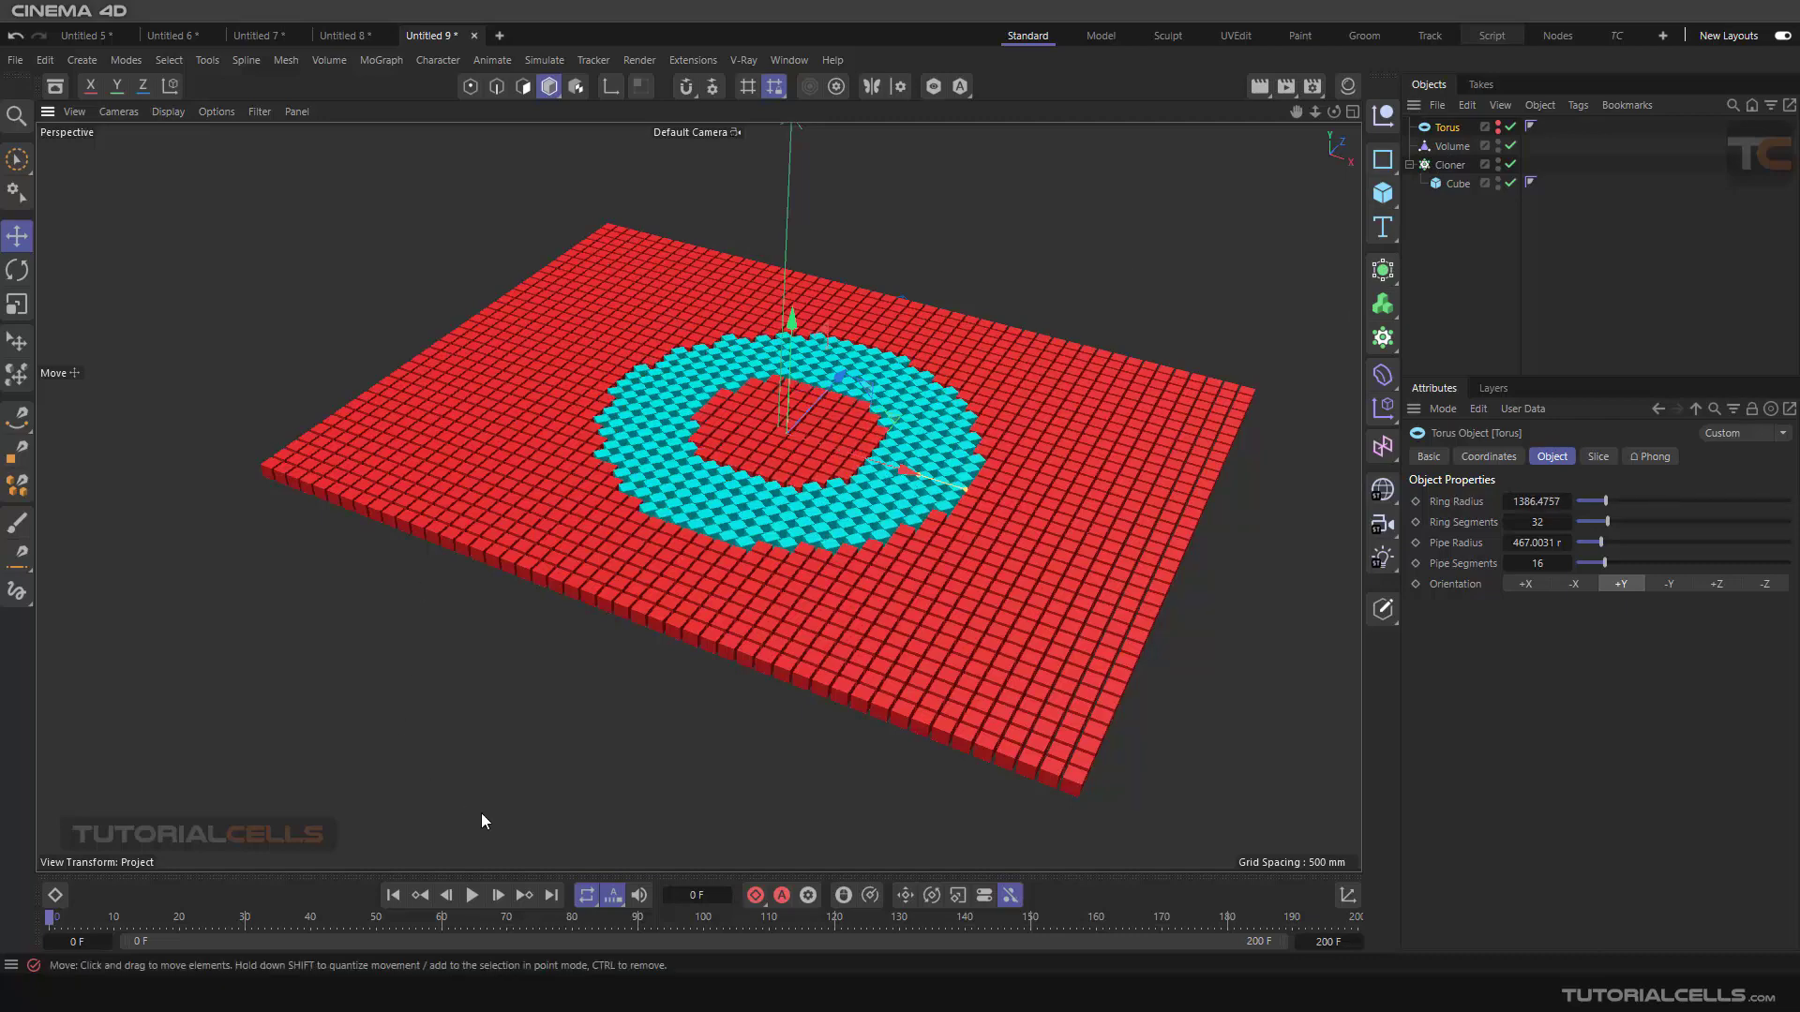